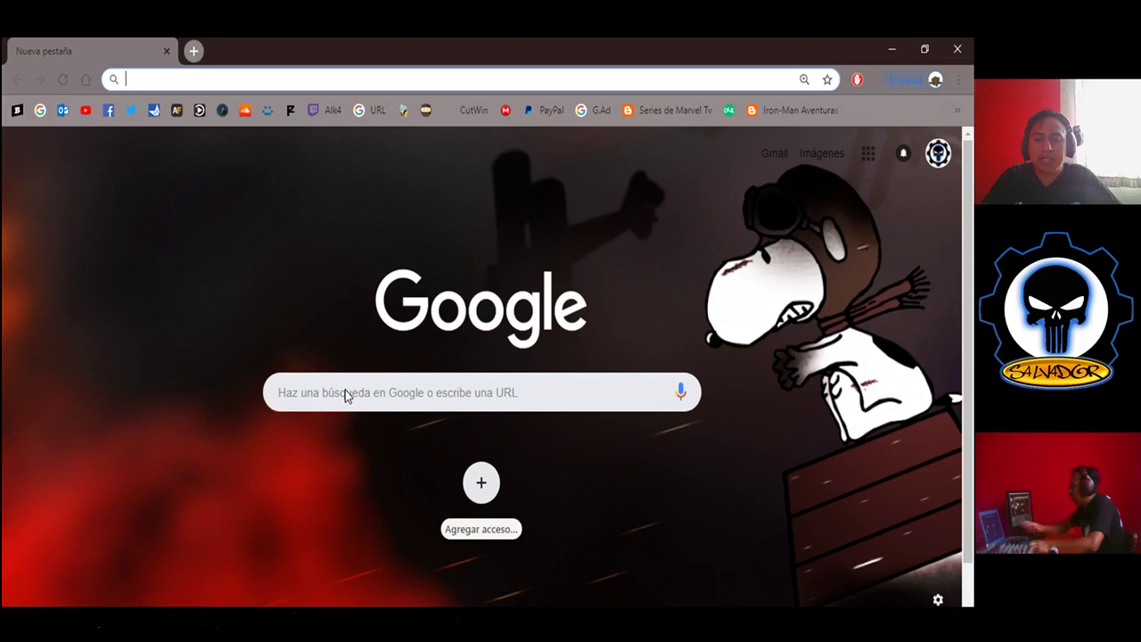
Open festyy.com/wV1J7C, dismissing the translation offer and denying the site's notification request.
{"action": "type", "text": "festyy.com/wV1J7C"}
{"action": "key", "text": "Return"}
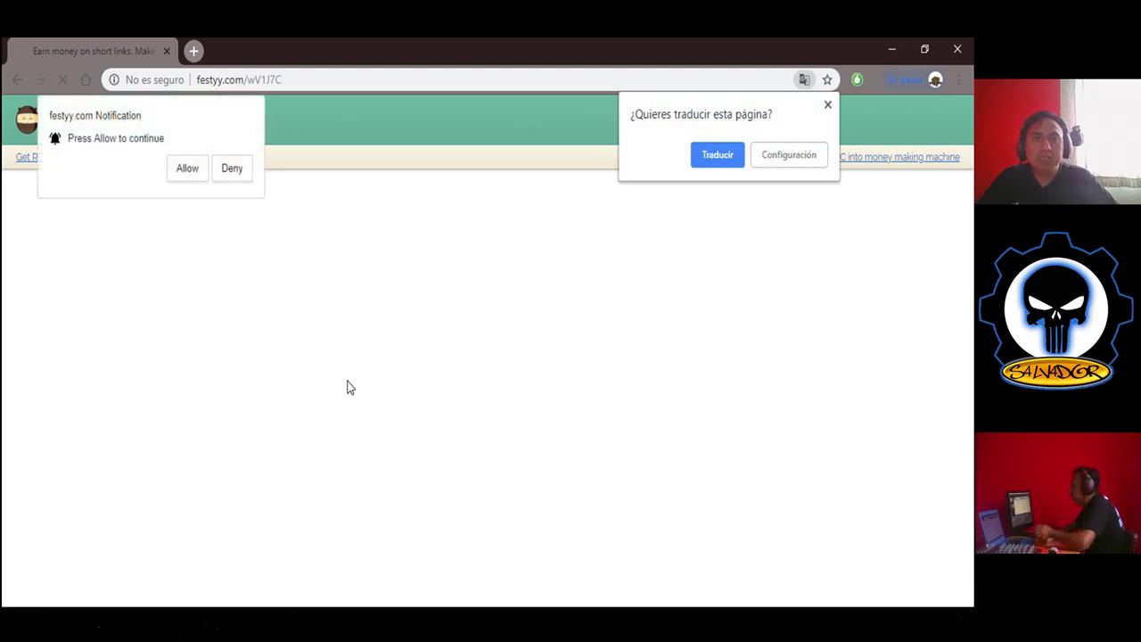
{"action": "left_click", "coordinate": [827, 105]}
{"action": "left_click", "coordinate": [233, 175]}
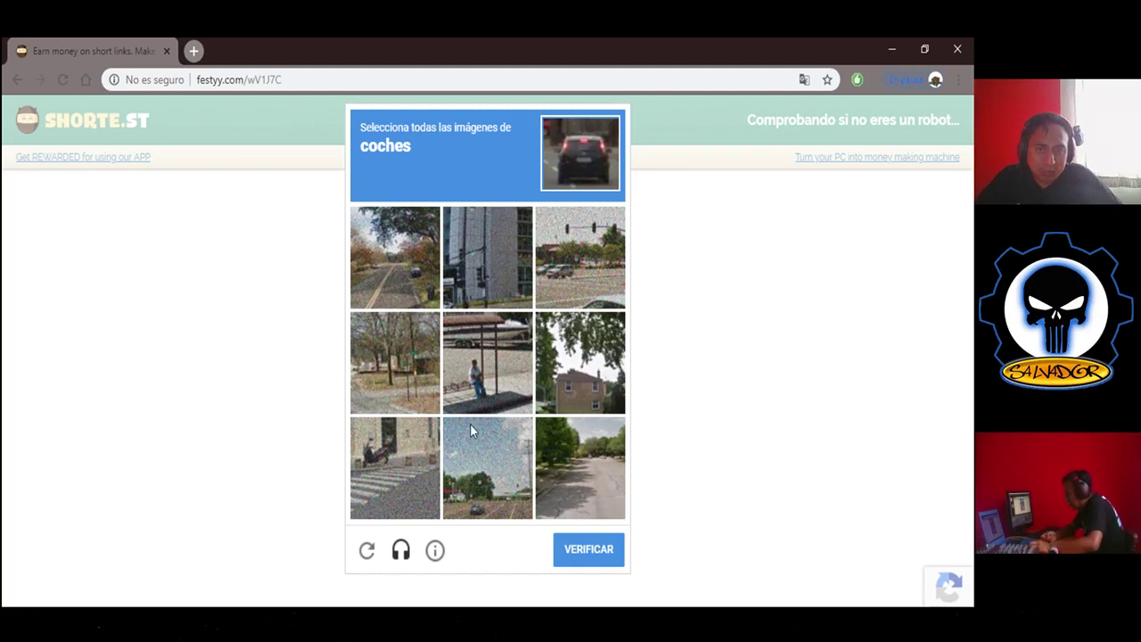
Select the three captcha images containing cars and submit the verification.
{"action": "left_click", "coordinate": [575, 270]}
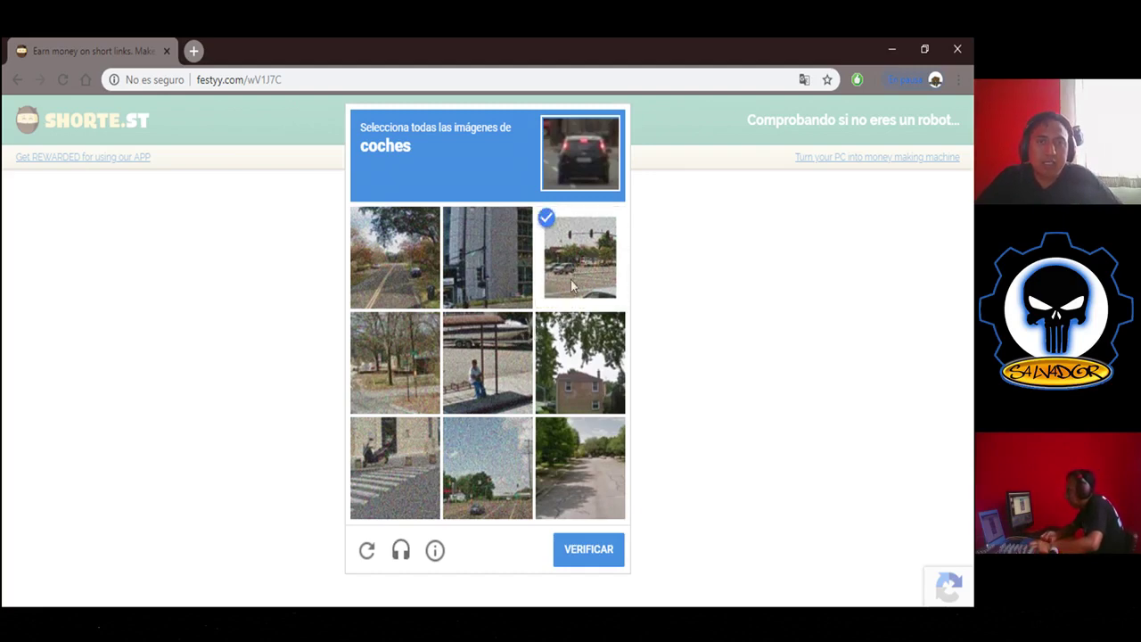
{"action": "left_click", "coordinate": [490, 503]}
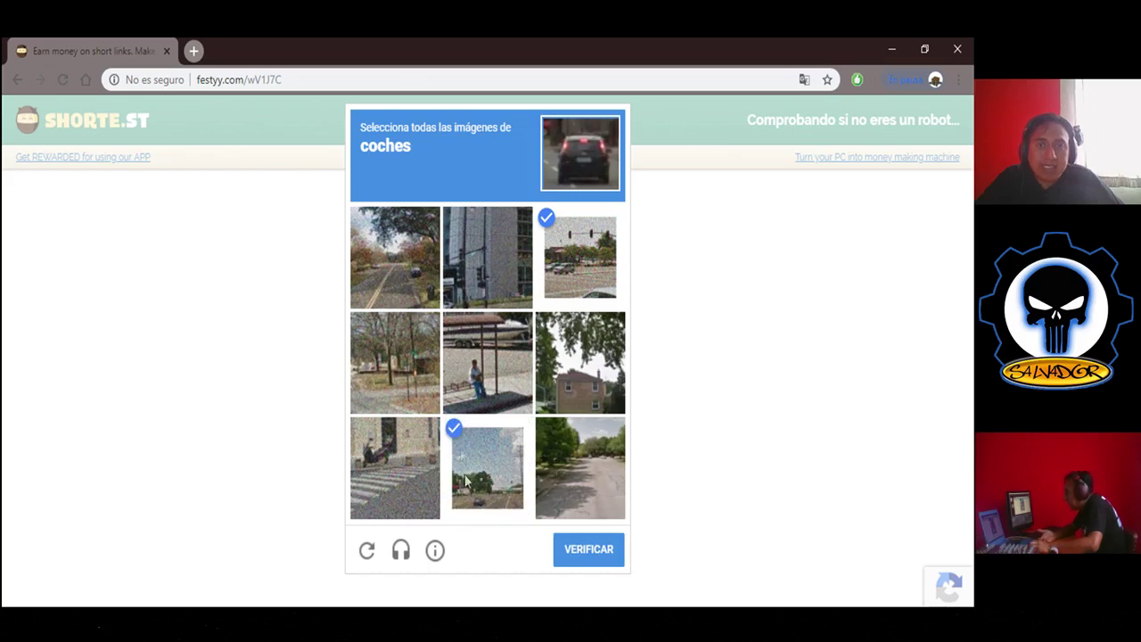
{"action": "left_click", "coordinate": [405, 284]}
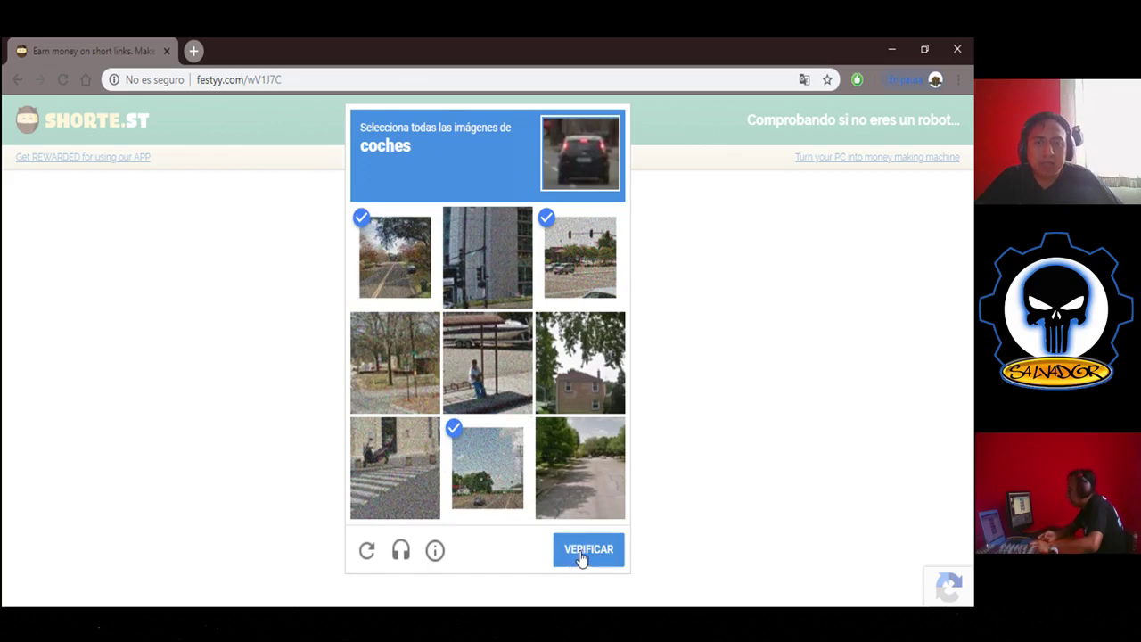
{"action": "left_click", "coordinate": [583, 552]}
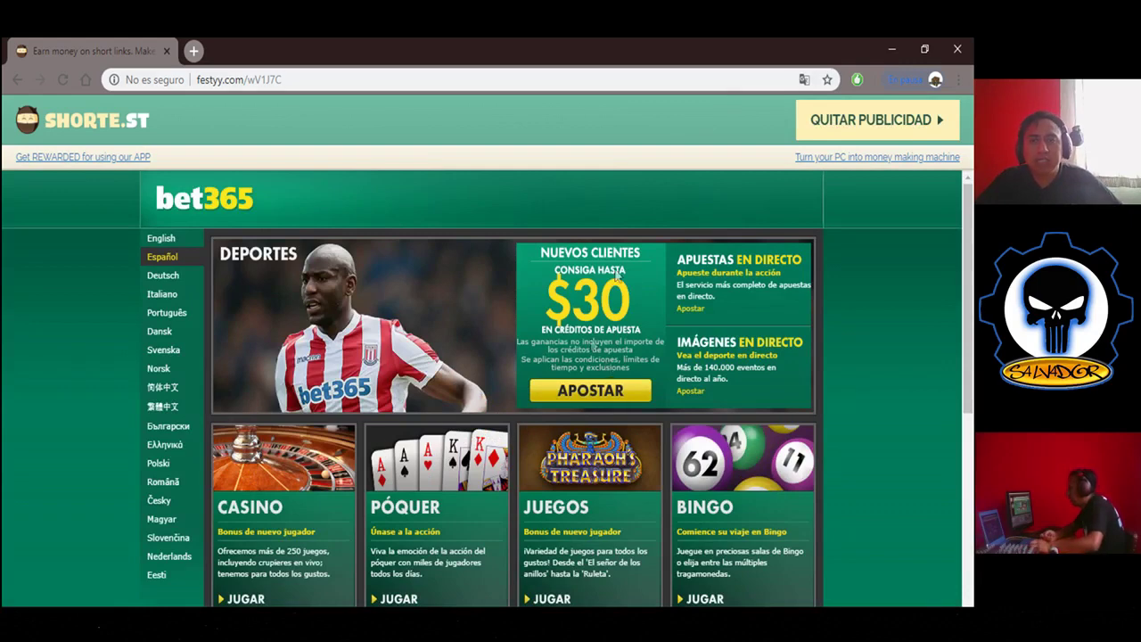
Skip the shorte.st advertisement and close the #1 Game pop-up tab.
{"action": "left_click", "coordinate": [858, 126]}
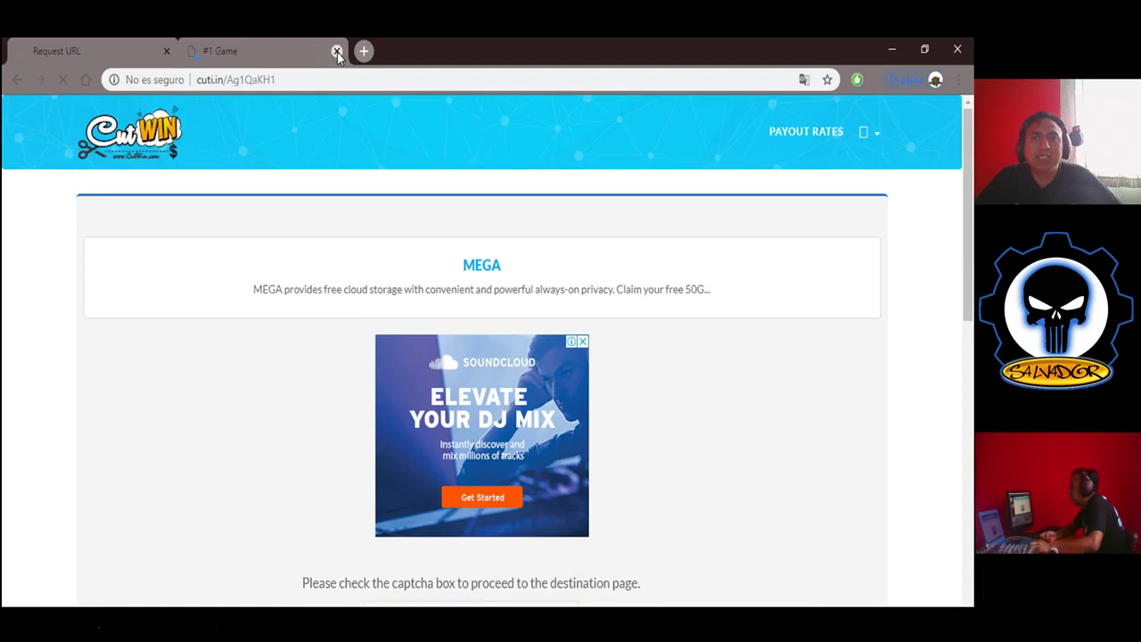
{"action": "left_click", "coordinate": [337, 51]}
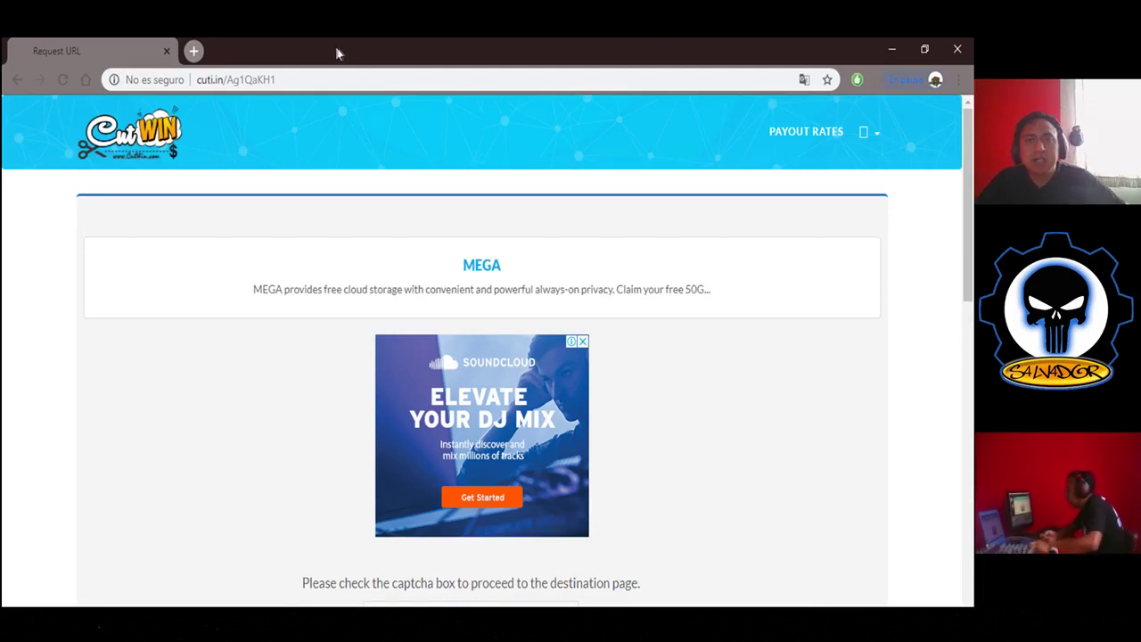
Start the robot check on the CutWin page and submit the four squares containing the bus.
{"action": "scroll", "coordinate": [242, 271], "scroll_direction": "down", "scroll_amount": 3}
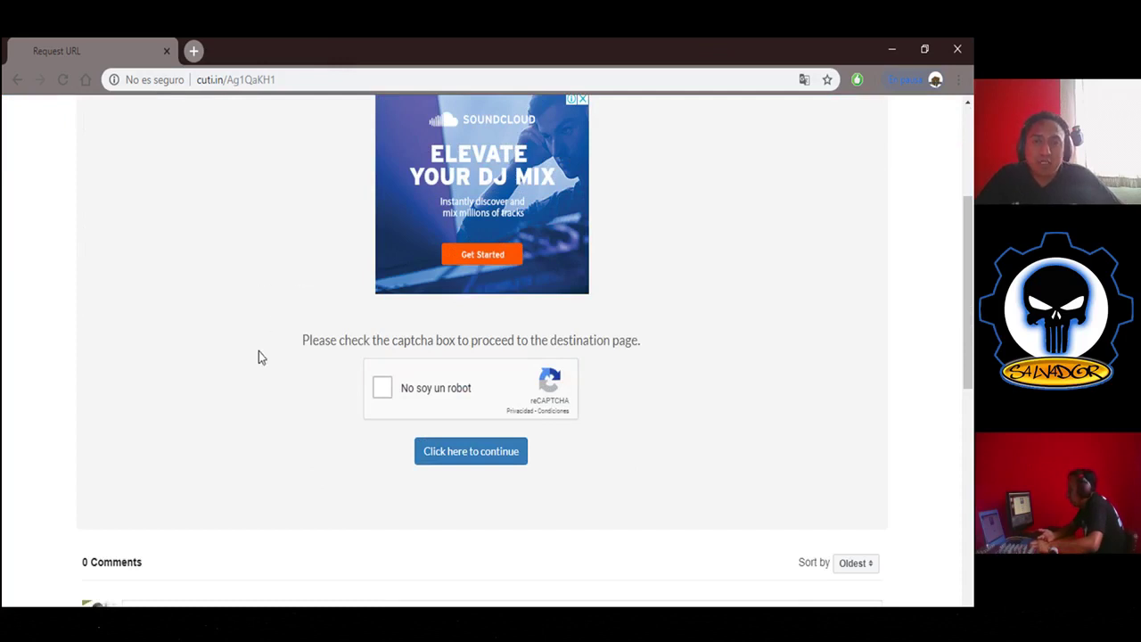
{"action": "left_click", "coordinate": [381, 390]}
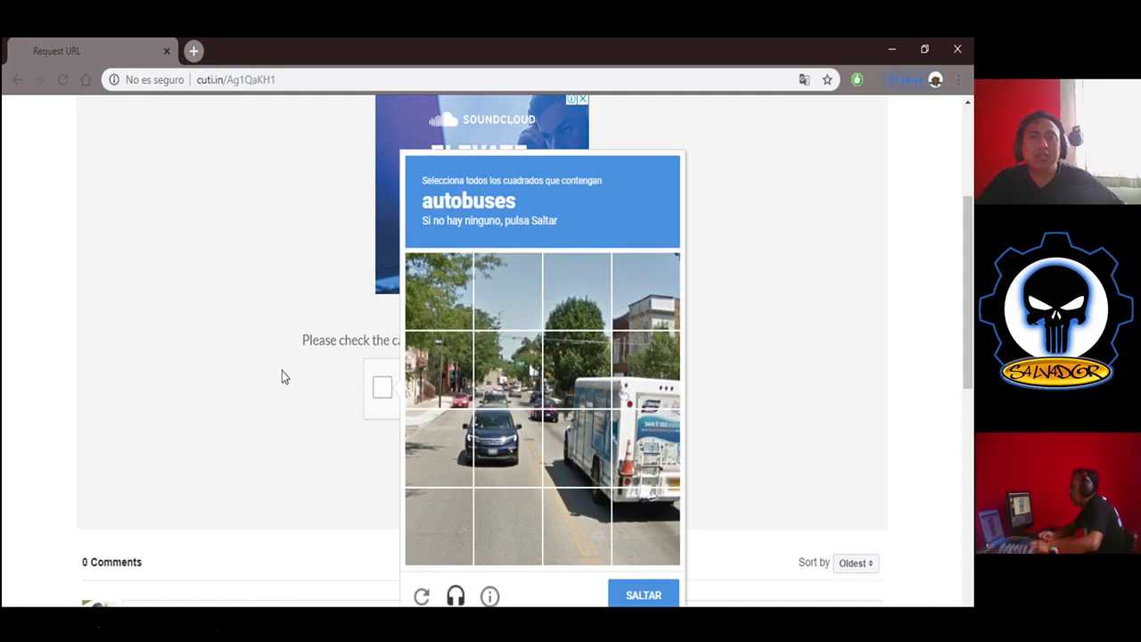
{"action": "left_click", "coordinate": [638, 459]}
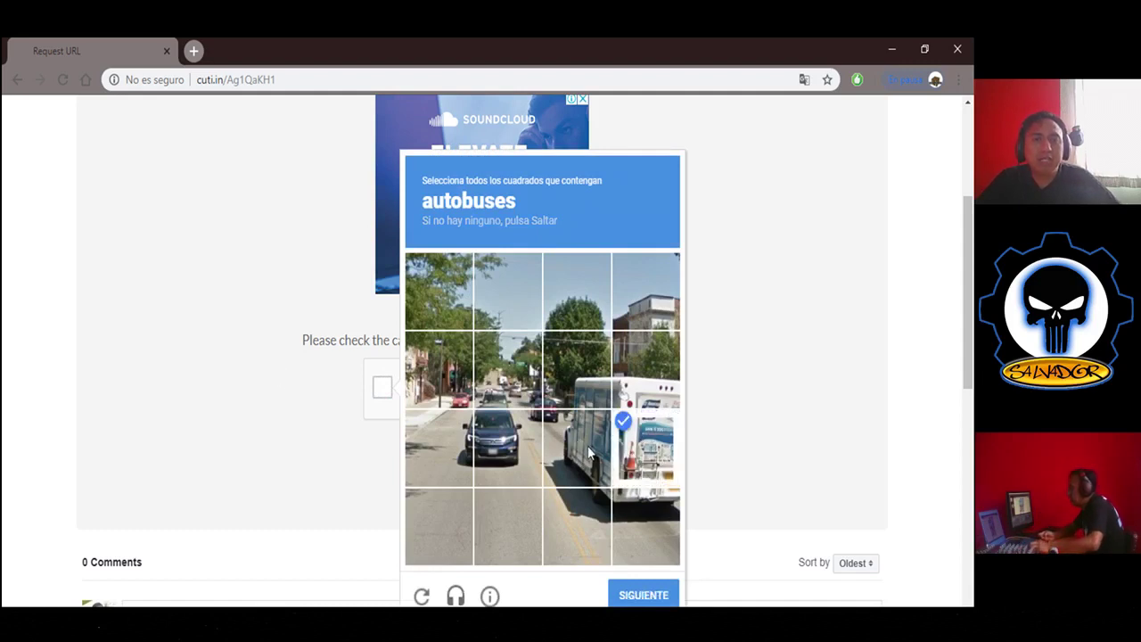
{"action": "left_click", "coordinate": [591, 453]}
{"action": "left_click", "coordinate": [591, 370]}
{"action": "left_click", "coordinate": [624, 385]}
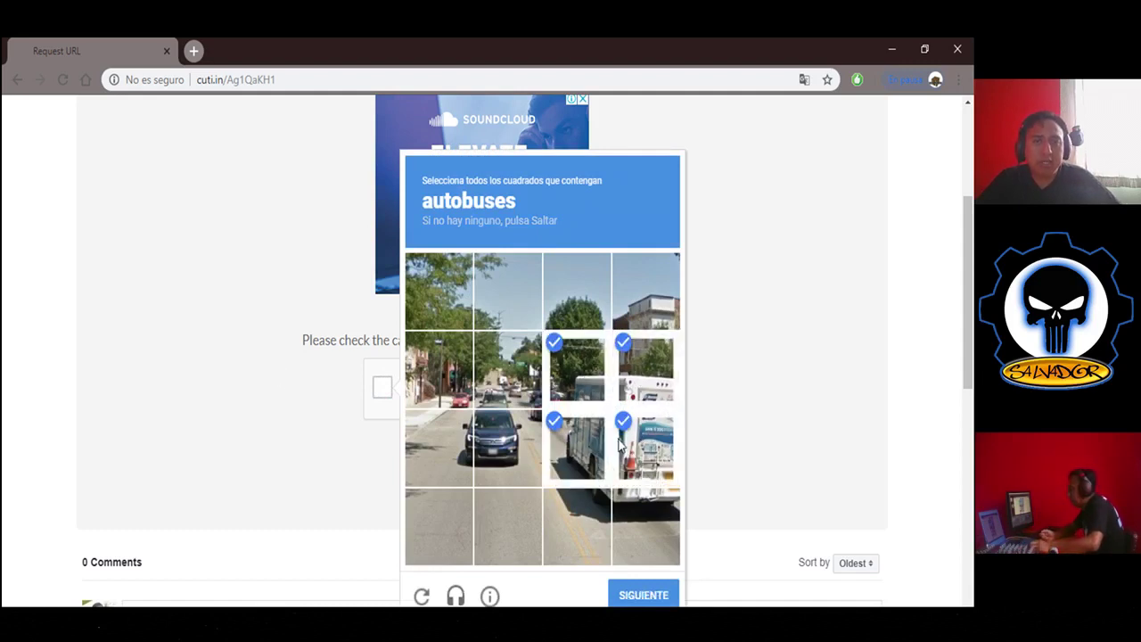
{"action": "left_click", "coordinate": [639, 598]}
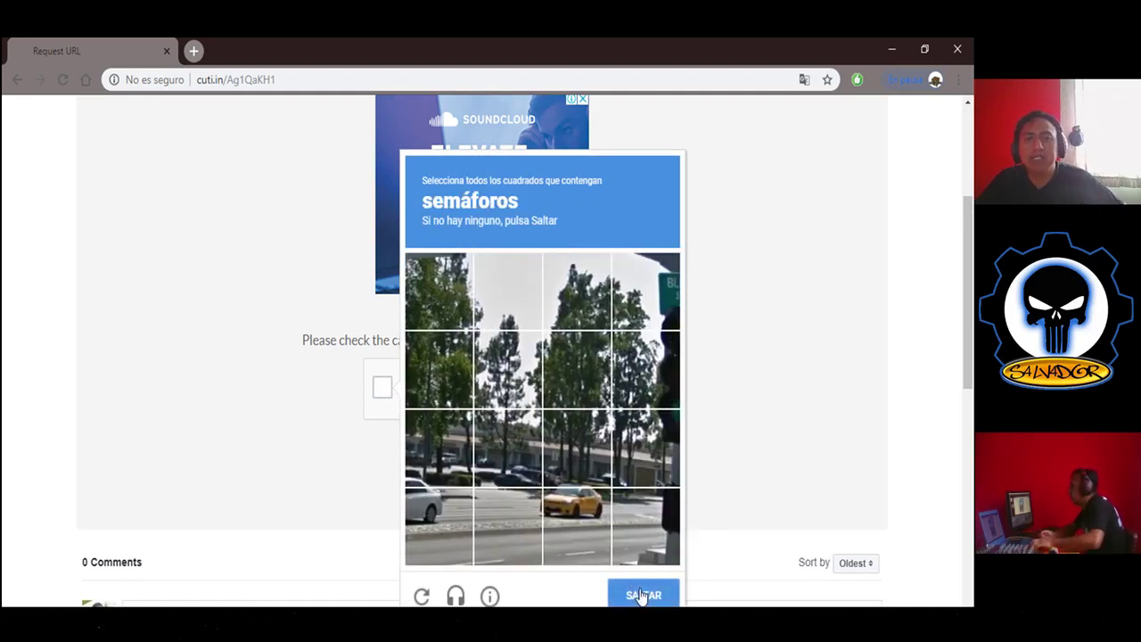
Select the squares containing the traffic light in the second captcha challenge and verify them.
{"action": "left_click", "coordinate": [654, 385]}
{"action": "left_click", "coordinate": [662, 301]}
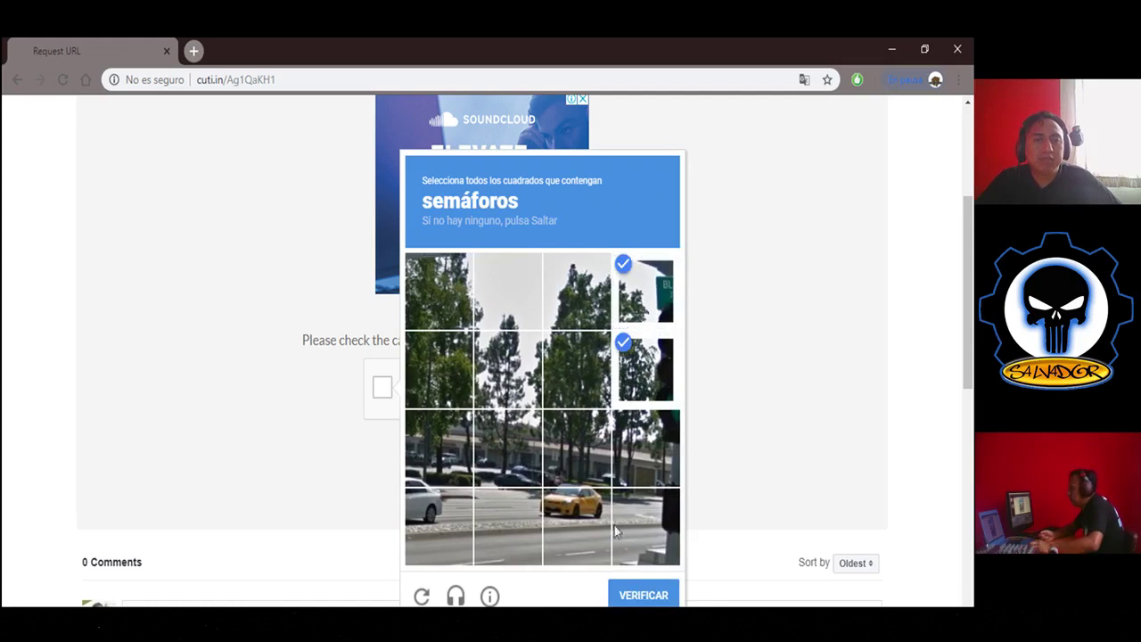
{"action": "left_click", "coordinate": [661, 444]}
{"action": "left_click", "coordinate": [660, 596]}
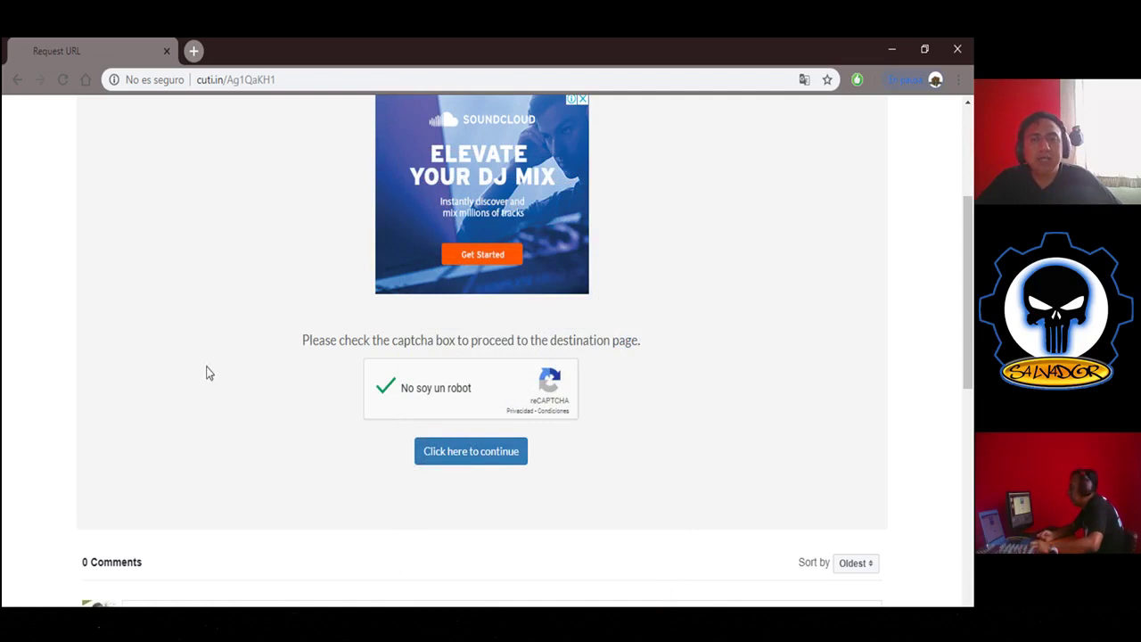
Continue past the captcha page, return to the cuti.in tab, and open the destination link after the countdown.
{"action": "left_click", "coordinate": [453, 453]}
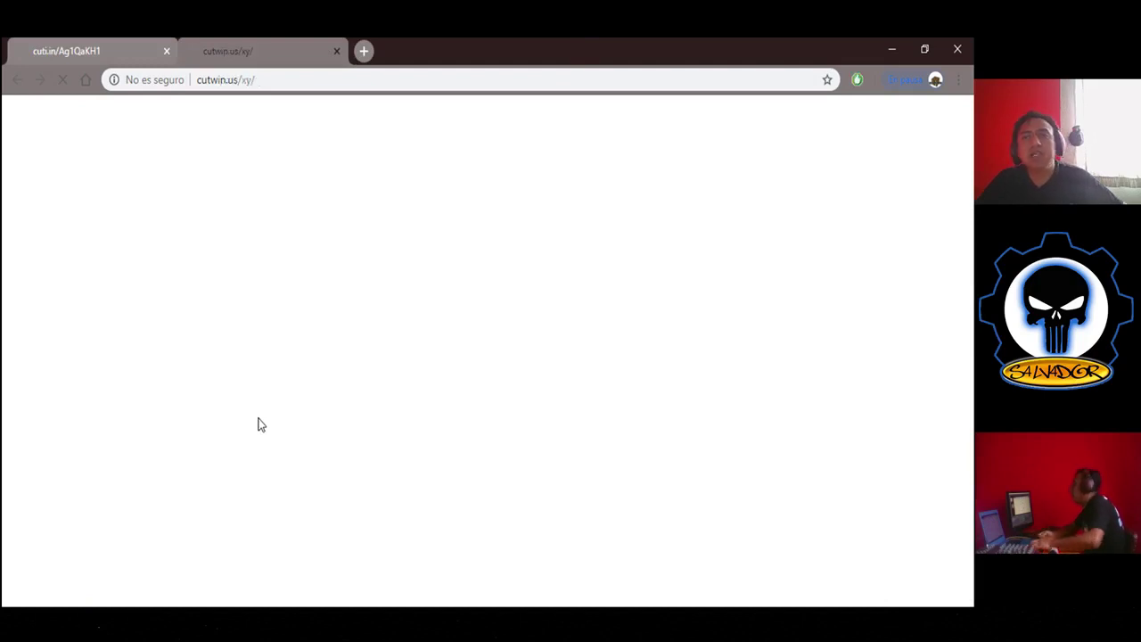
{"action": "left_click", "coordinate": [122, 59]}
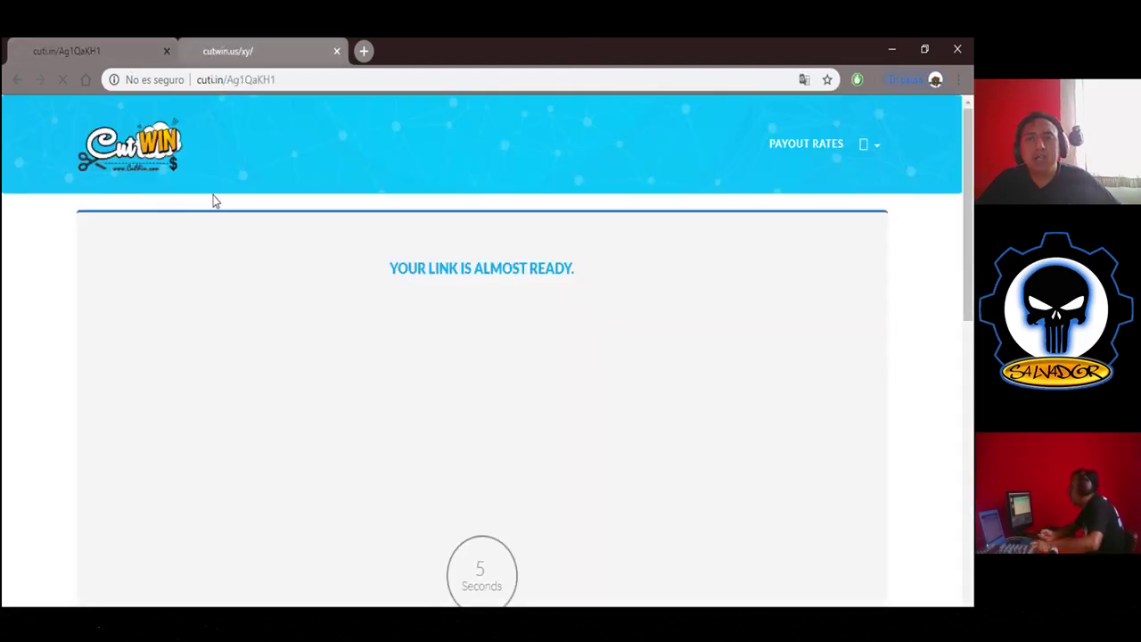
{"action": "scroll", "coordinate": [303, 267], "scroll_direction": "down", "scroll_amount": 3}
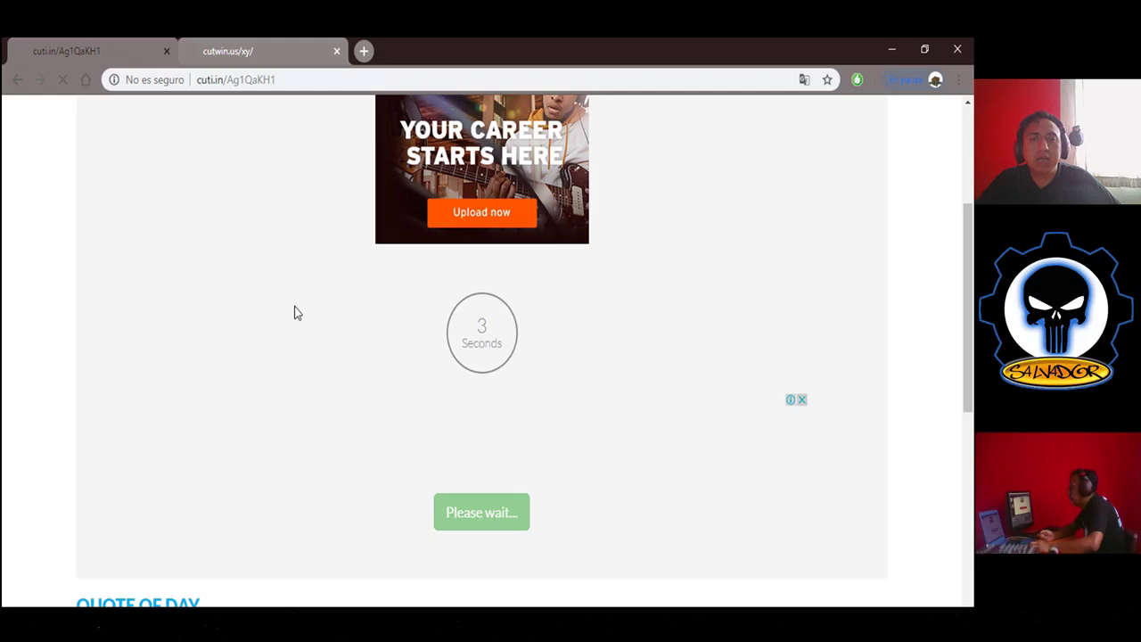
{"action": "scroll", "coordinate": [294, 285], "scroll_direction": "down", "scroll_amount": 1}
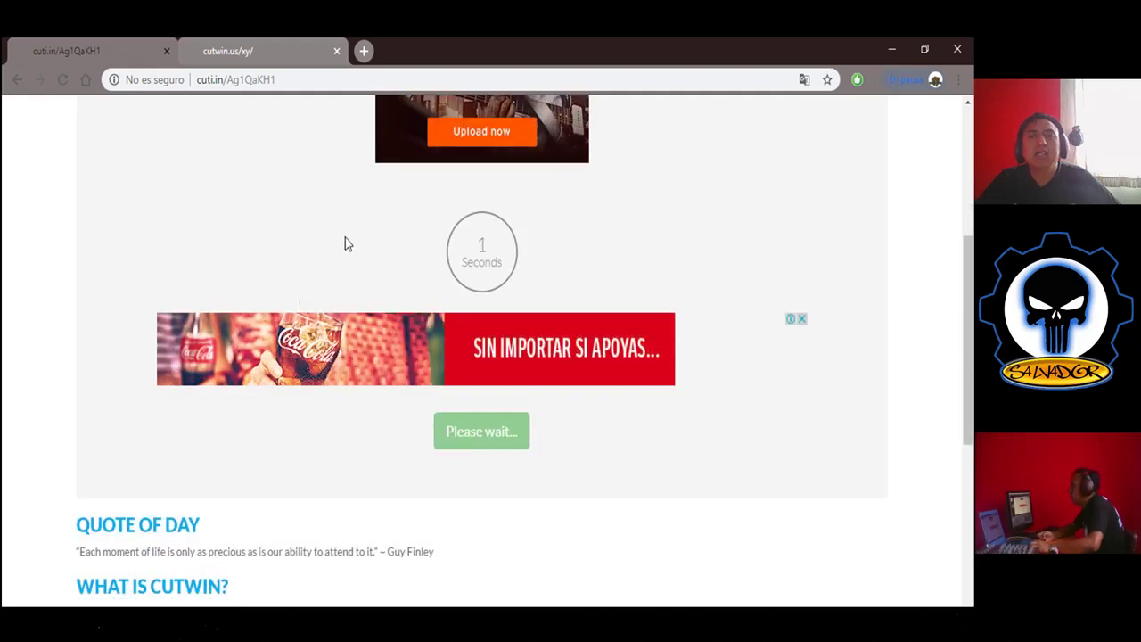
{"action": "left_click", "coordinate": [482, 434]}
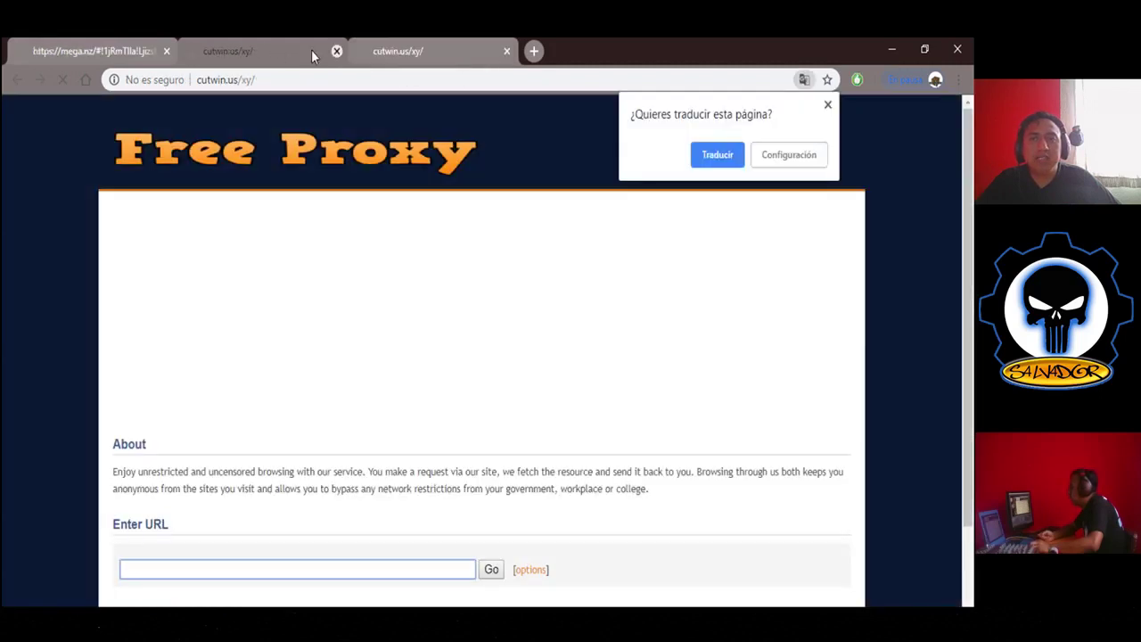
Go to the MEGA download page, closing both cutwin.us pop-up tabs, and close the browser.
{"action": "left_click", "coordinate": [95, 51]}
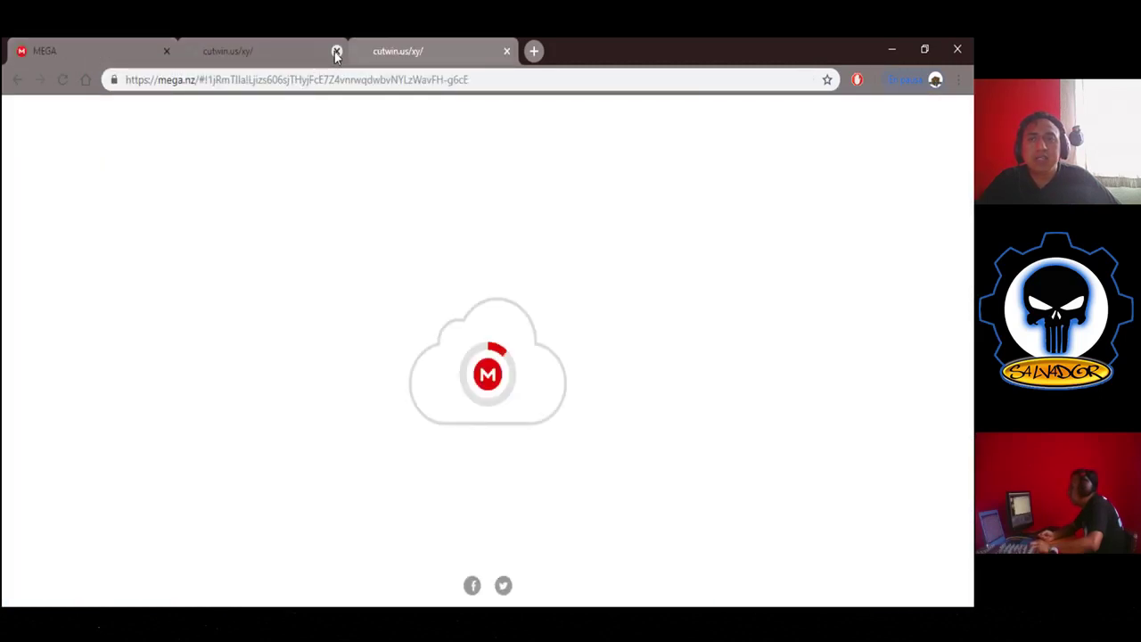
{"action": "left_click", "coordinate": [336, 51]}
{"action": "left_click", "coordinate": [336, 51]}
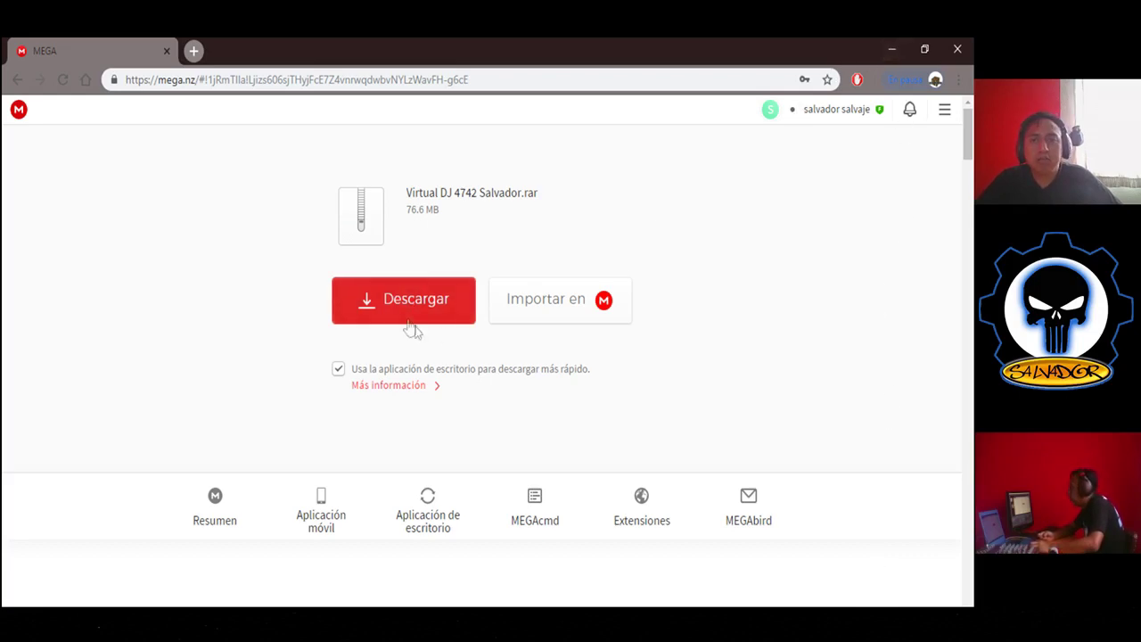
{"action": "left_click", "coordinate": [957, 49]}
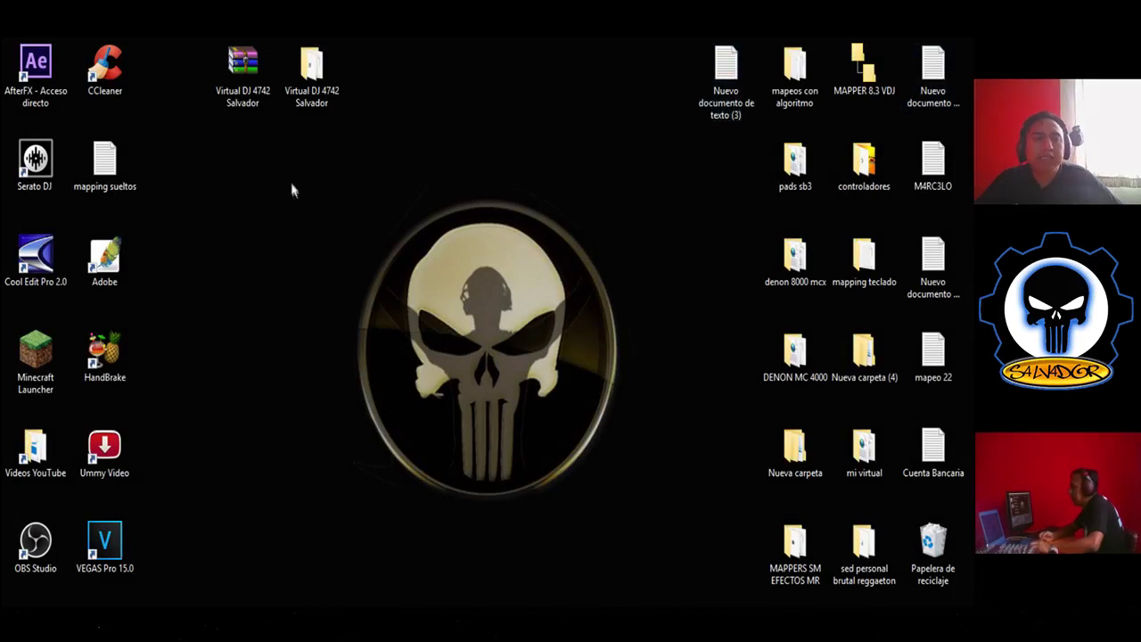
View the extraction options for the Virtual DJ 4742 Salvador archive on the desktop.
{"action": "left_click", "coordinate": [242, 92]}
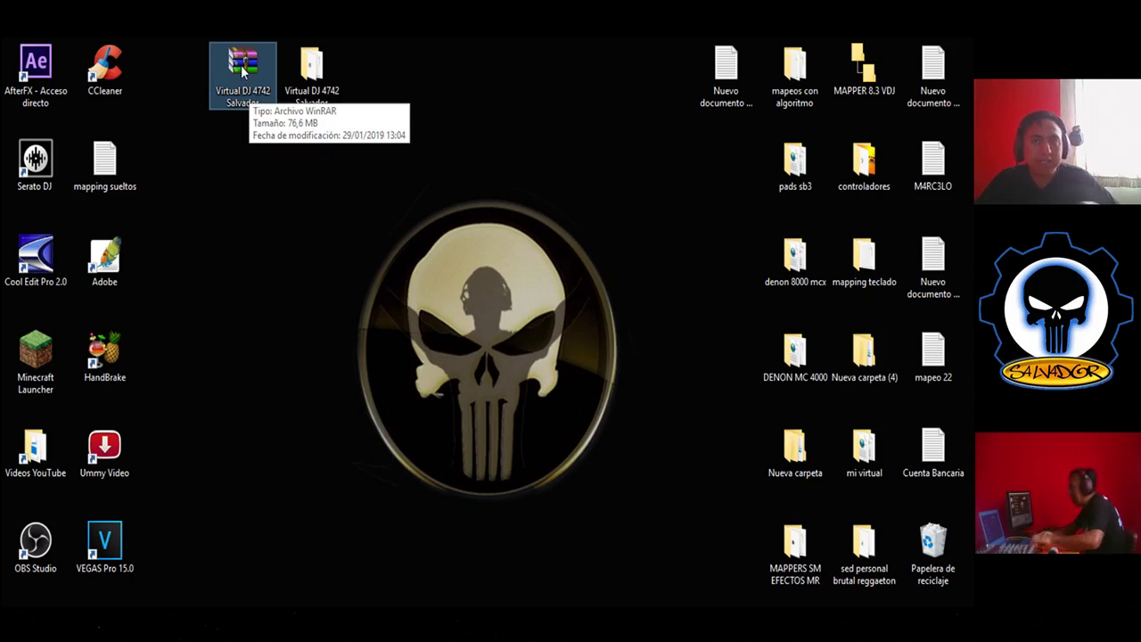
{"action": "left_click", "coordinate": [272, 208]}
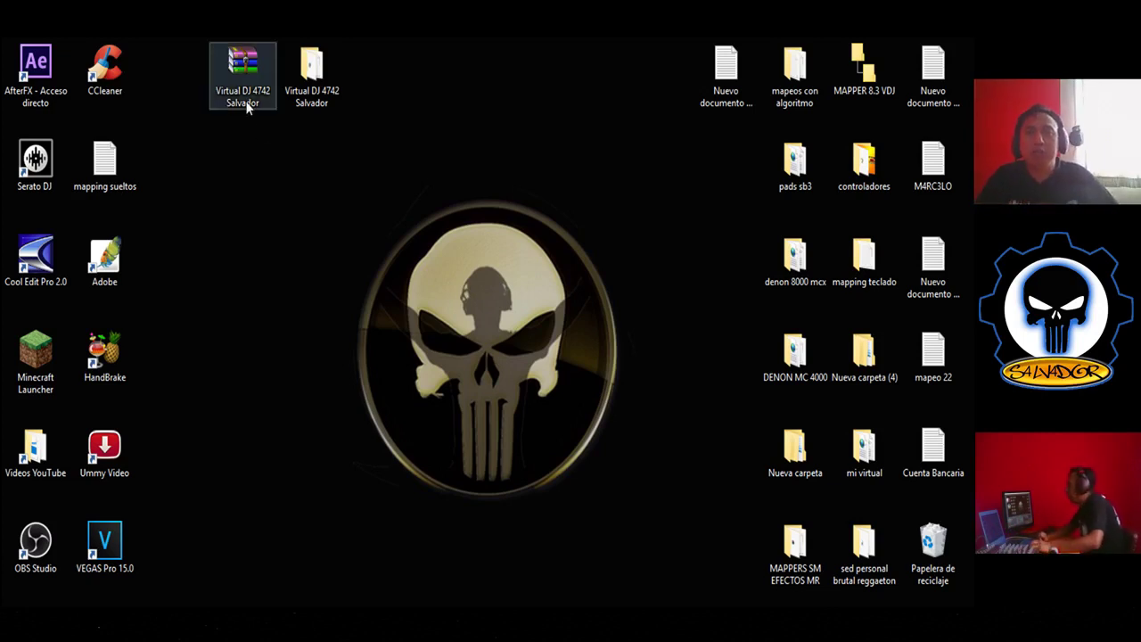
{"action": "right_click", "coordinate": [246, 96]}
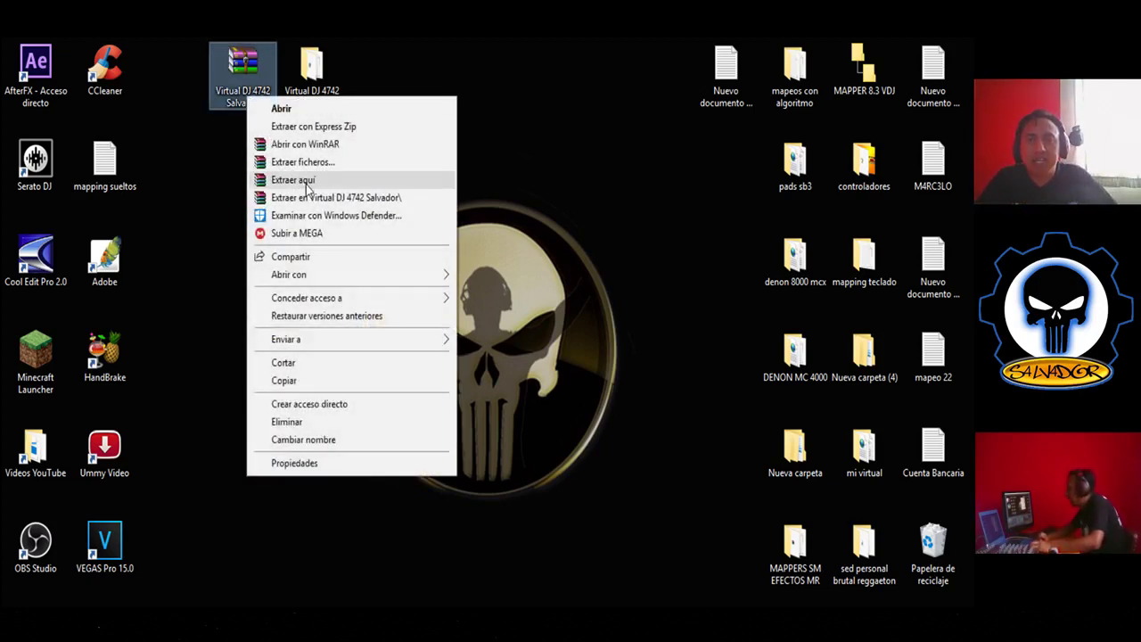
{"action": "left_click", "coordinate": [530, 116]}
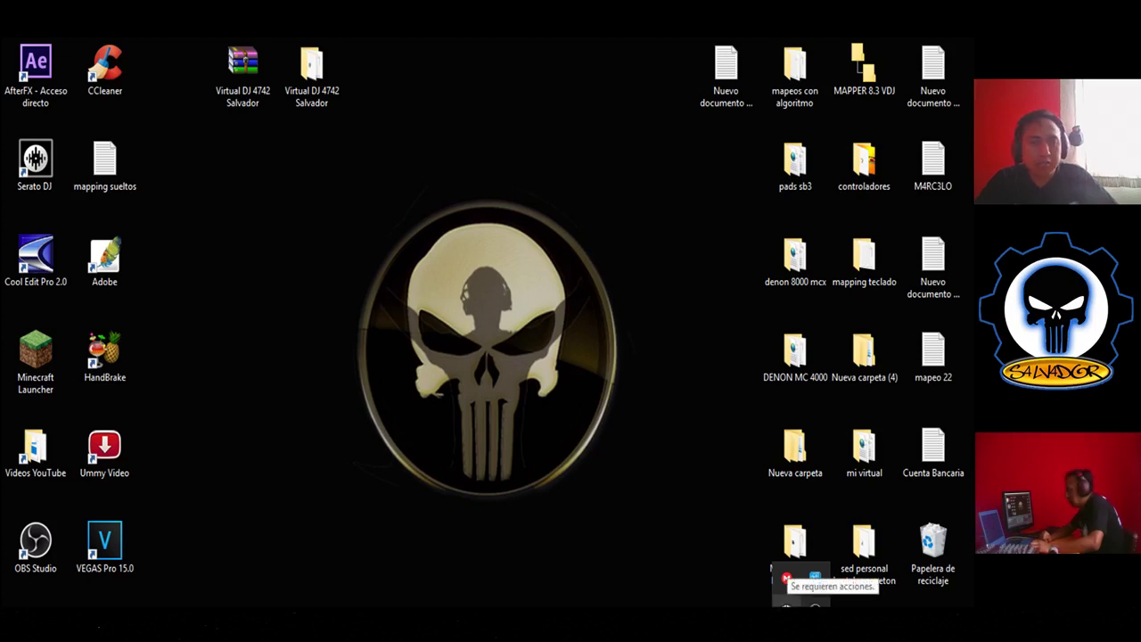
{"action": "left_click", "coordinate": [533, 443]}
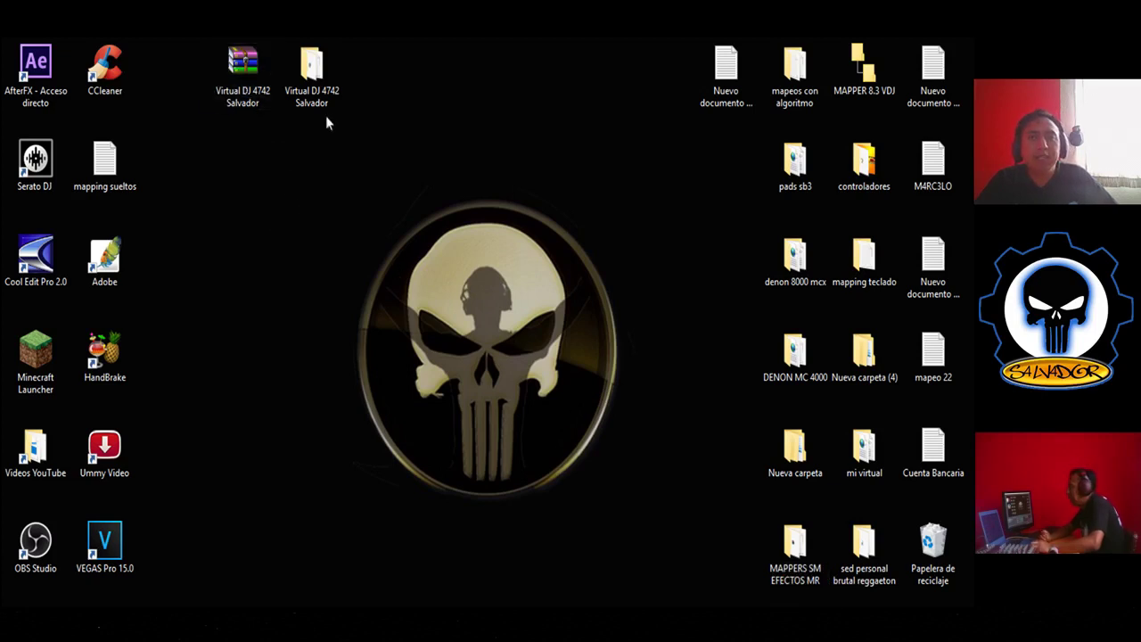
View the contents of the extracted Virtual DJ 4742 Salvador folder and minimize its window.
{"action": "mouse_move", "coordinate": [317, 99]}
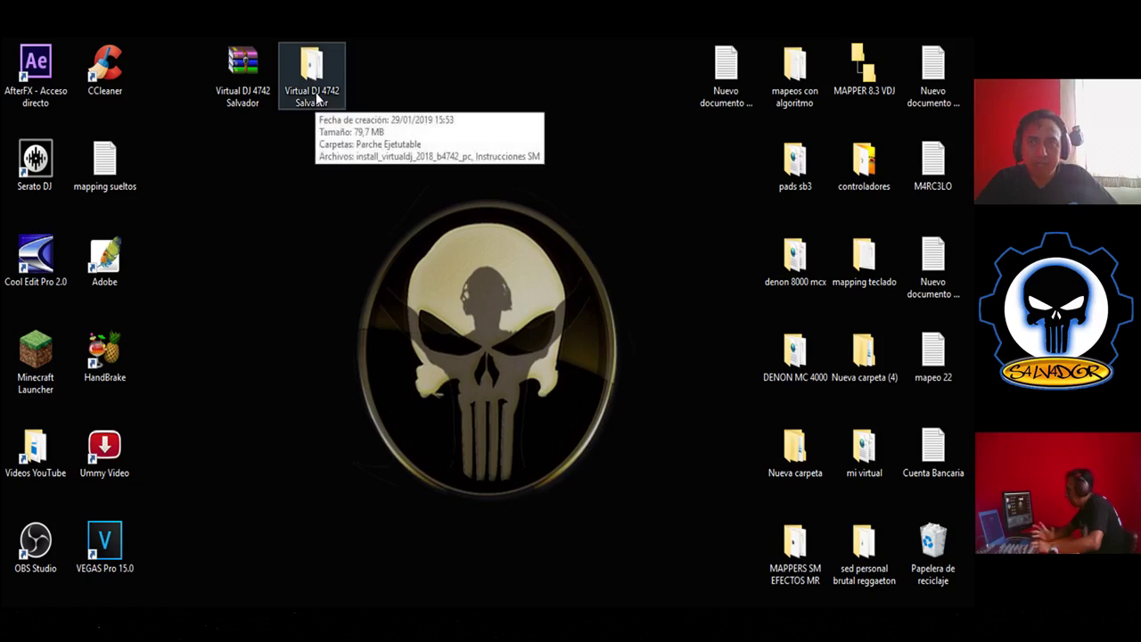
{"action": "left_click", "coordinate": [317, 99]}
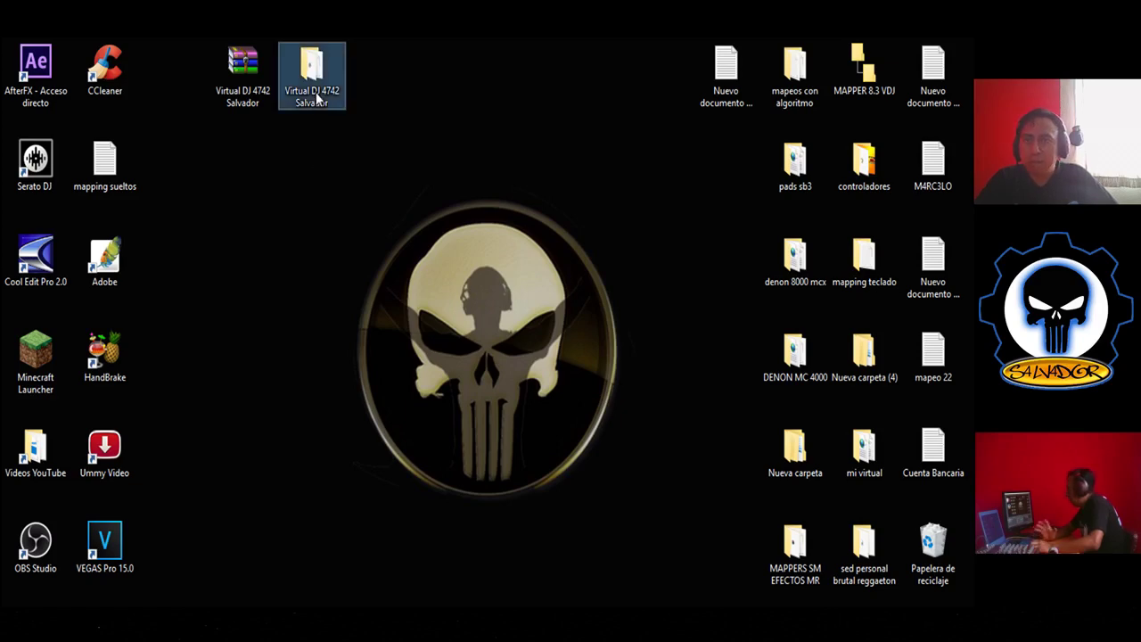
{"action": "double_click", "coordinate": [317, 101]}
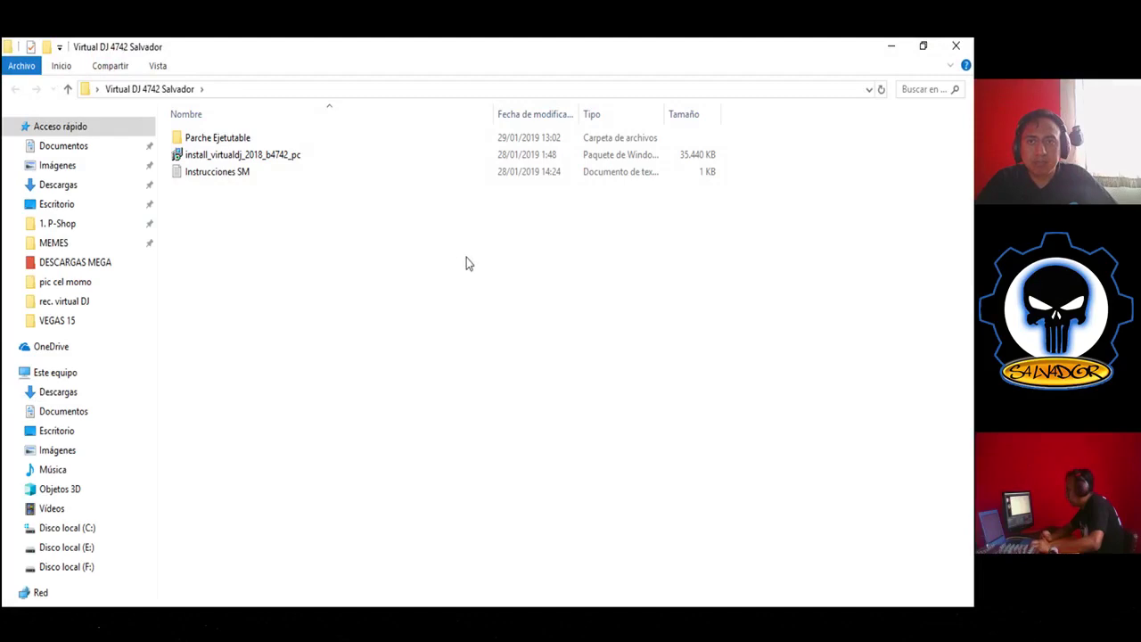
{"action": "left_click", "coordinate": [892, 47]}
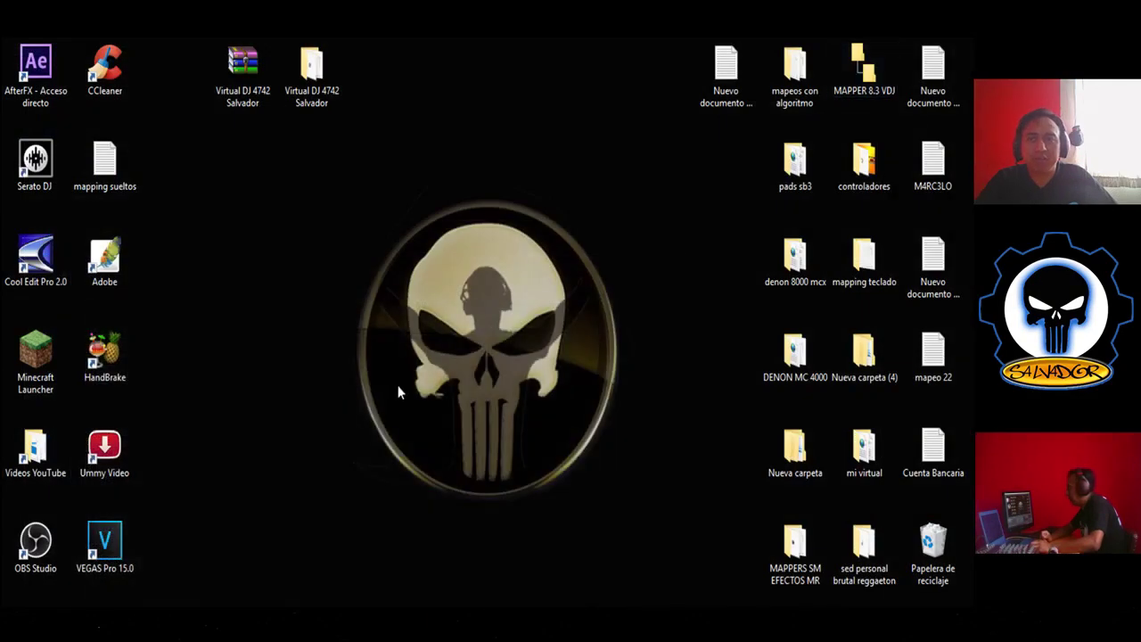
{"action": "left_click", "coordinate": [396, 383]}
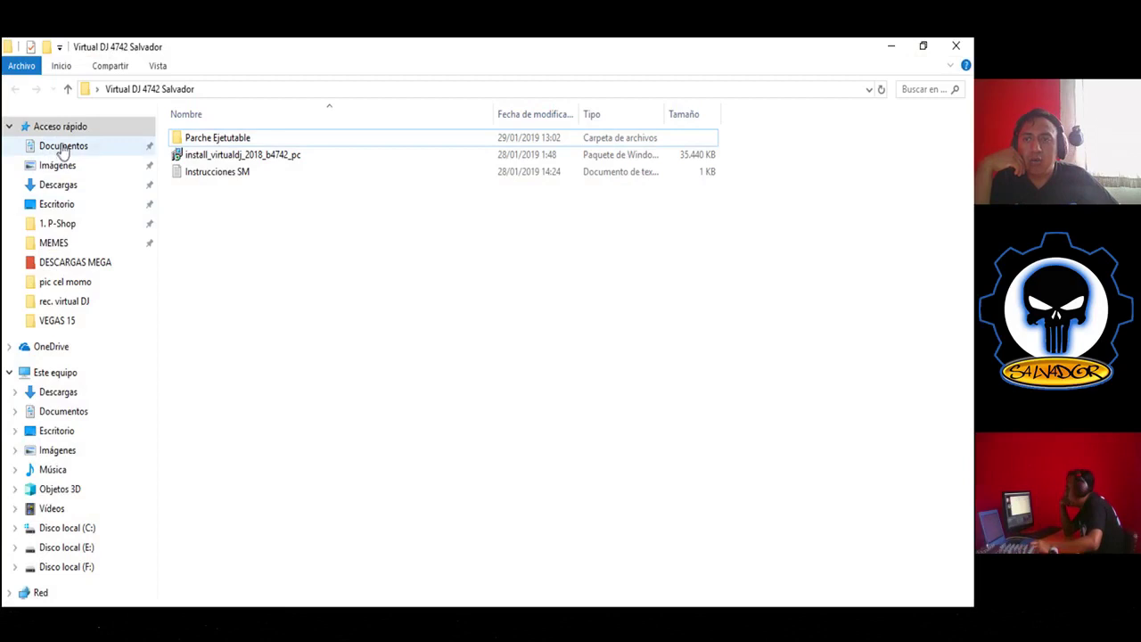
View the Documentos folder and minimize the file window.
{"action": "left_click", "coordinate": [64, 145]}
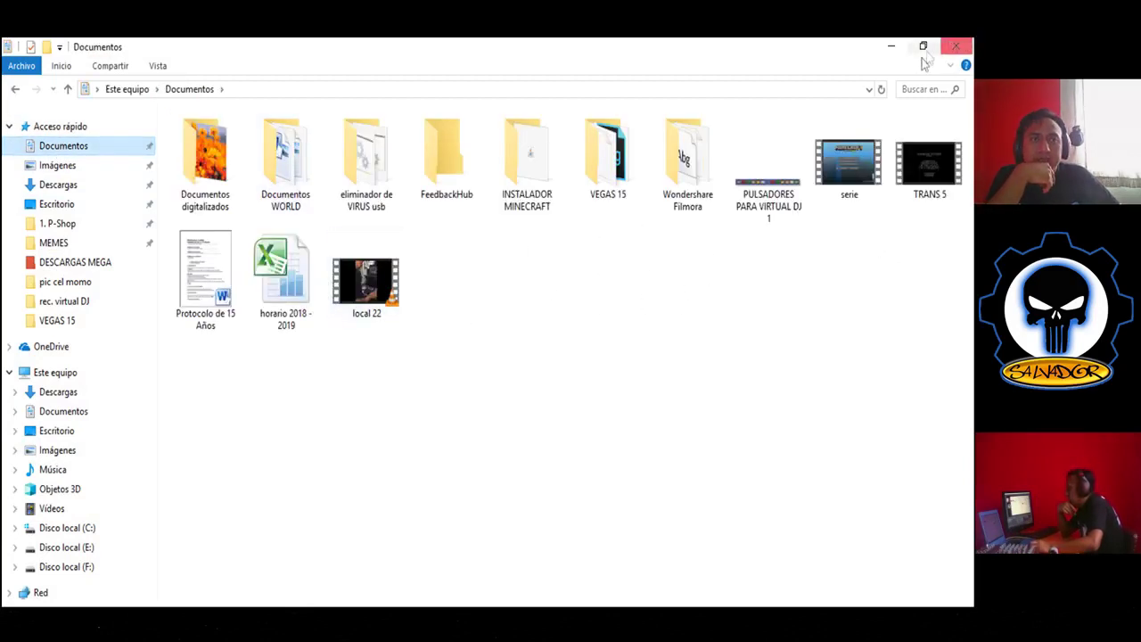
{"action": "left_click", "coordinate": [892, 46]}
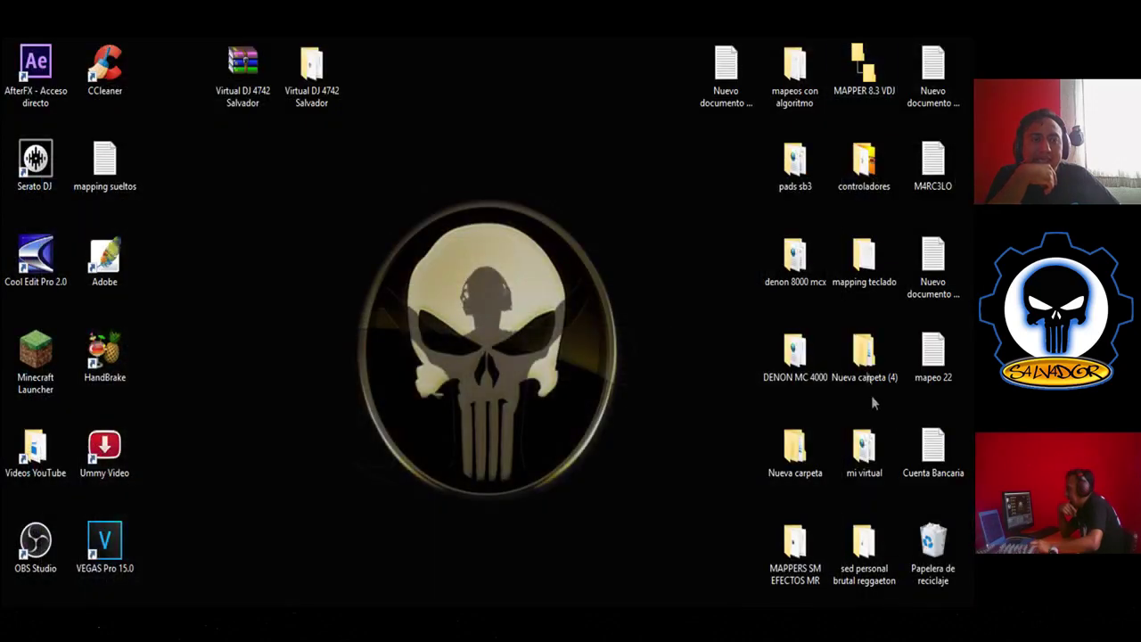
View the contents of the mi virtual folder on the desktop and close its window.
{"action": "double_click", "coordinate": [858, 471]}
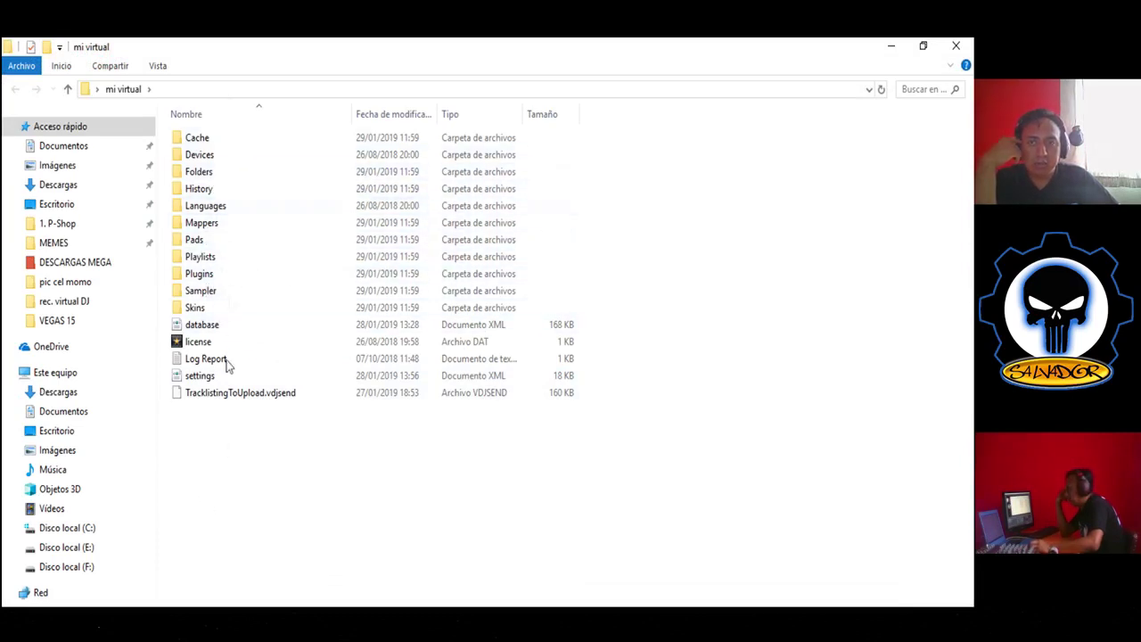
{"action": "left_click", "coordinate": [958, 46]}
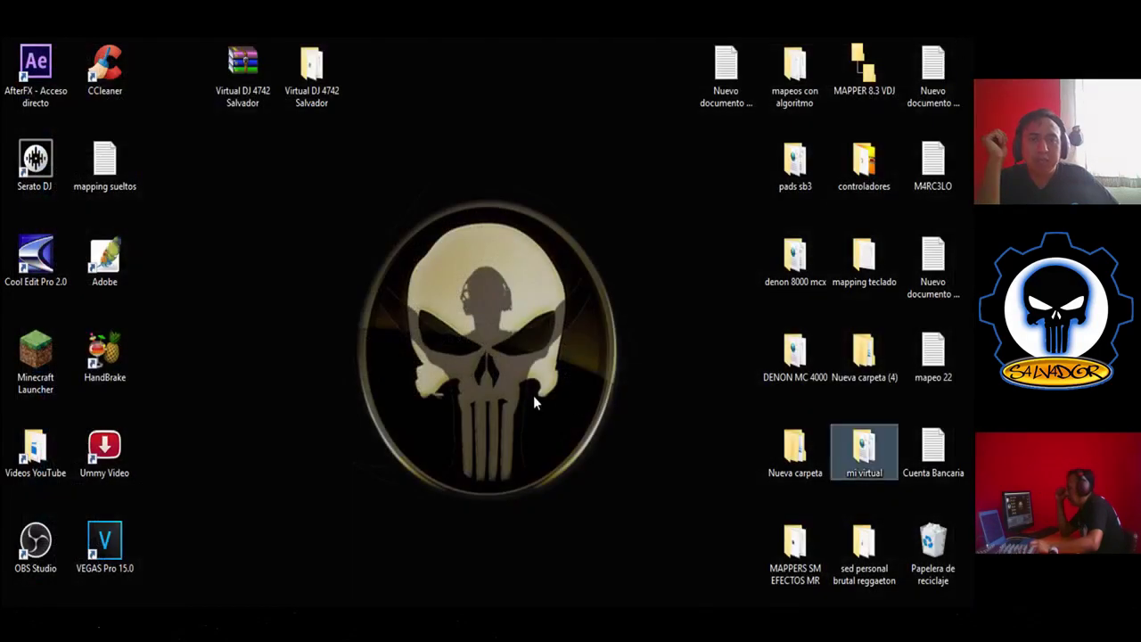
{"action": "left_click", "coordinate": [539, 409]}
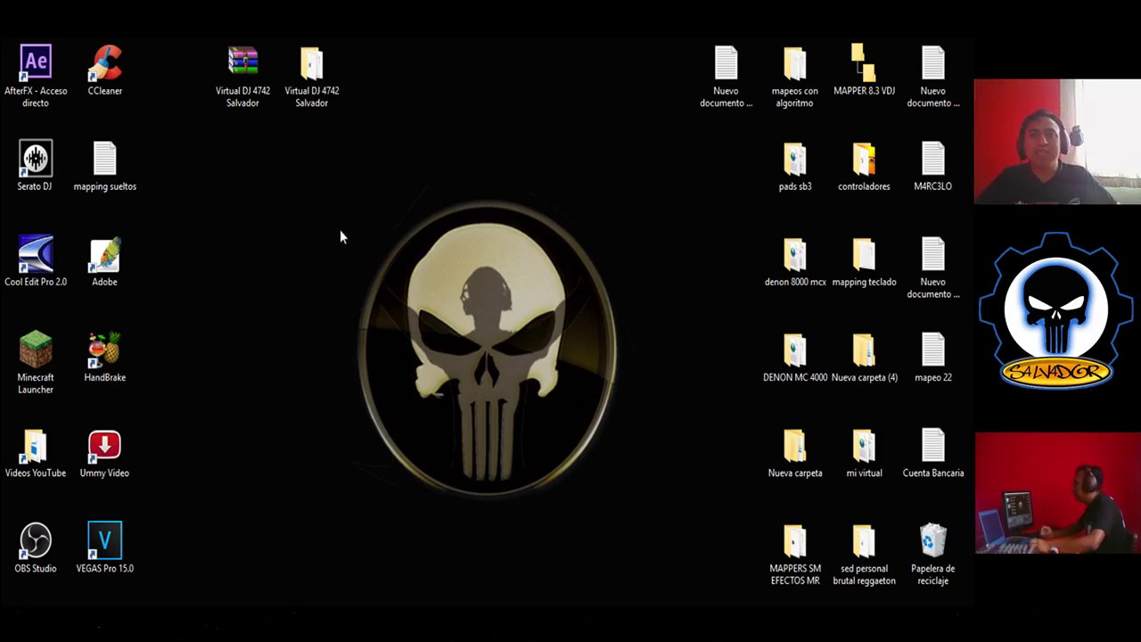
Open the Virtual DJ 4742 Salvador folder and review the Instrucciones SM text file and the Parche Ejetutable folder's contents.
{"action": "double_click", "coordinate": [314, 71]}
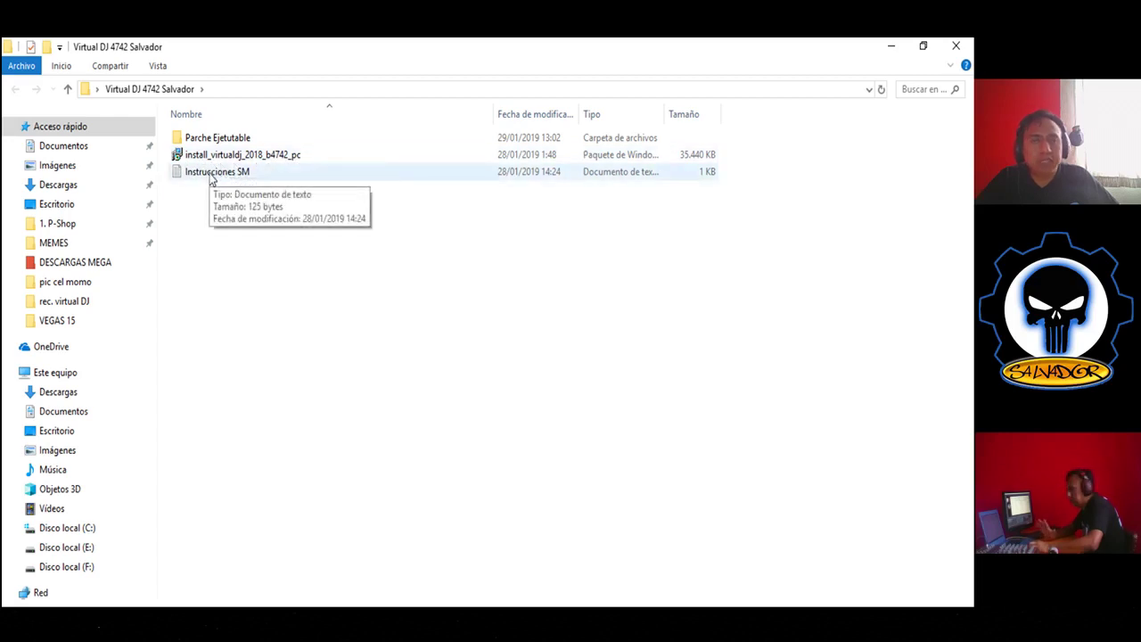
{"action": "double_click", "coordinate": [213, 173]}
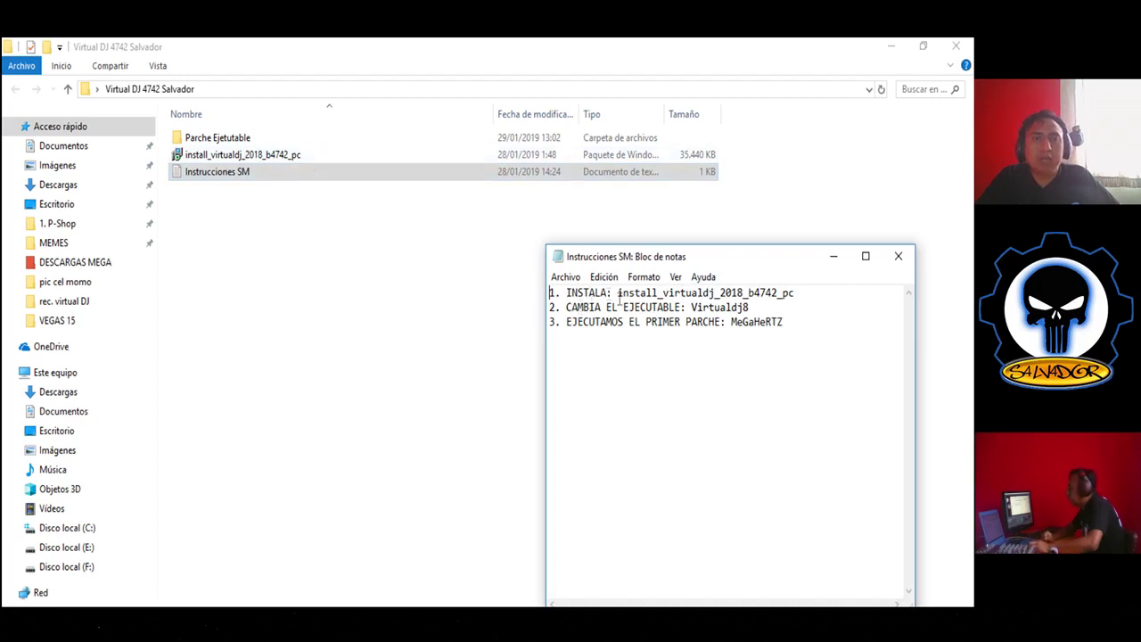
{"action": "double_click", "coordinate": [205, 139]}
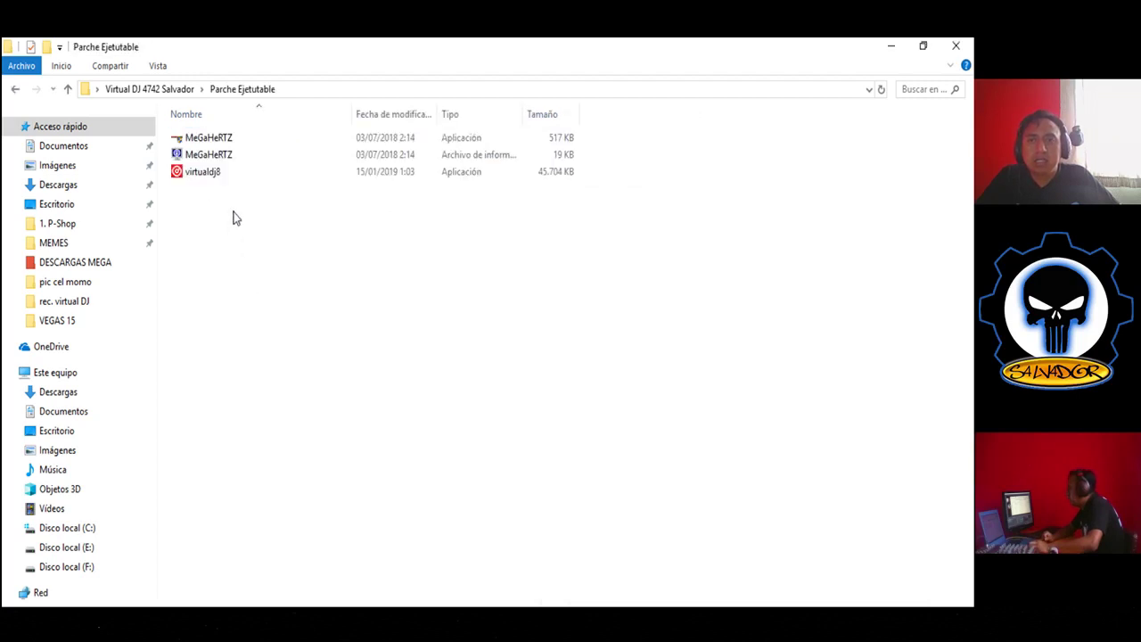
{"action": "left_click", "coordinate": [15, 91]}
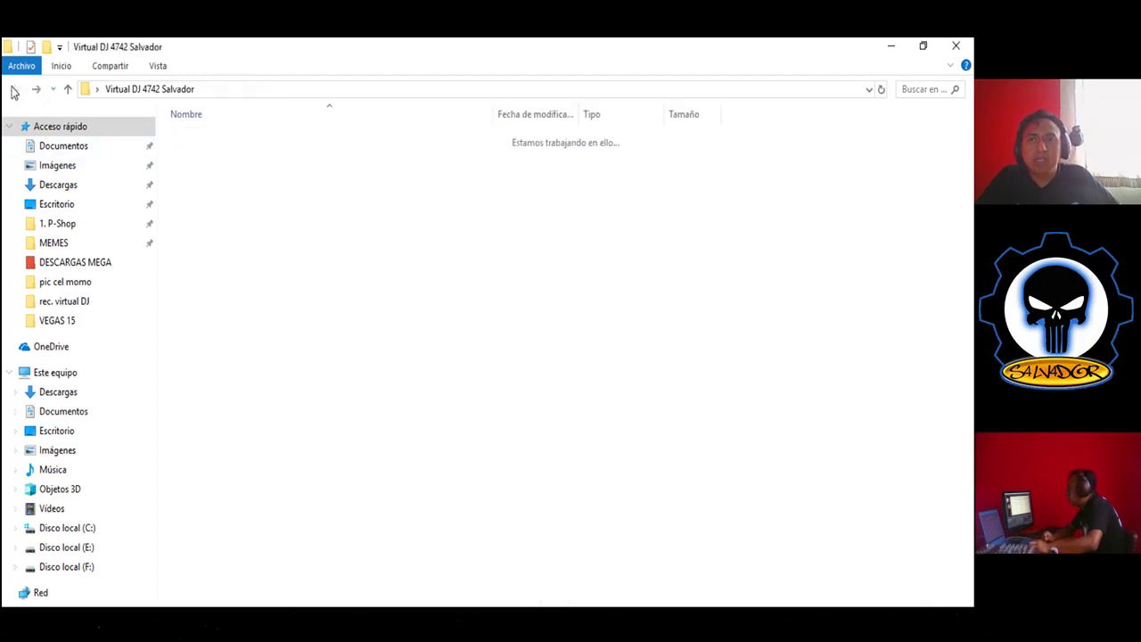
{"action": "key", "text": "alt+Tab"}
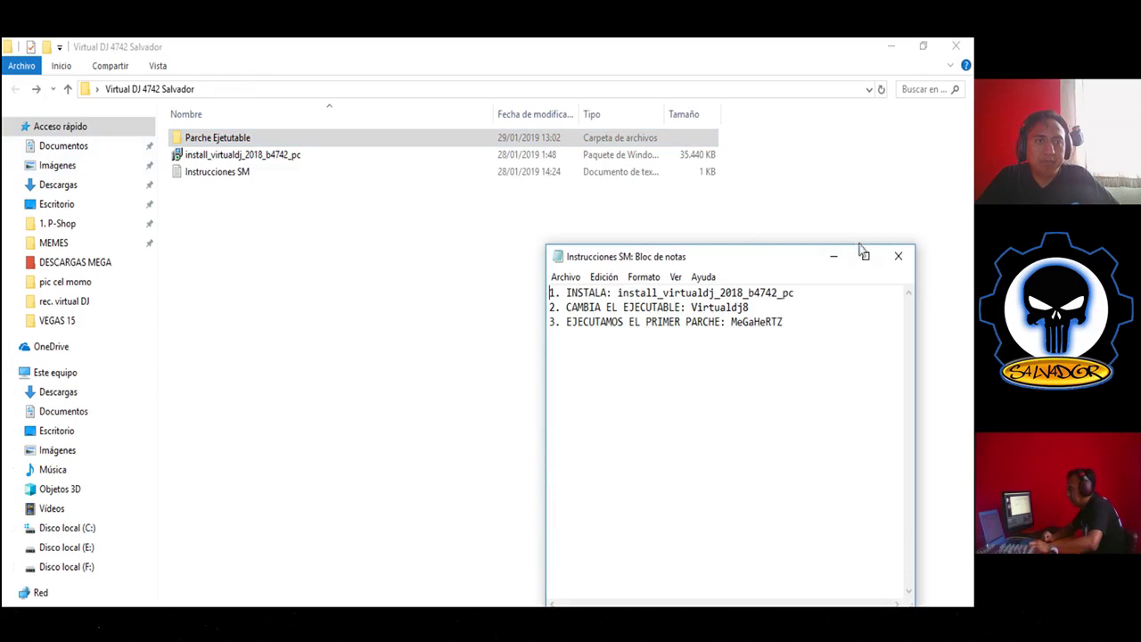
{"action": "key", "text": "alt+Tab"}
{"action": "left_click", "coordinate": [312, 312]}
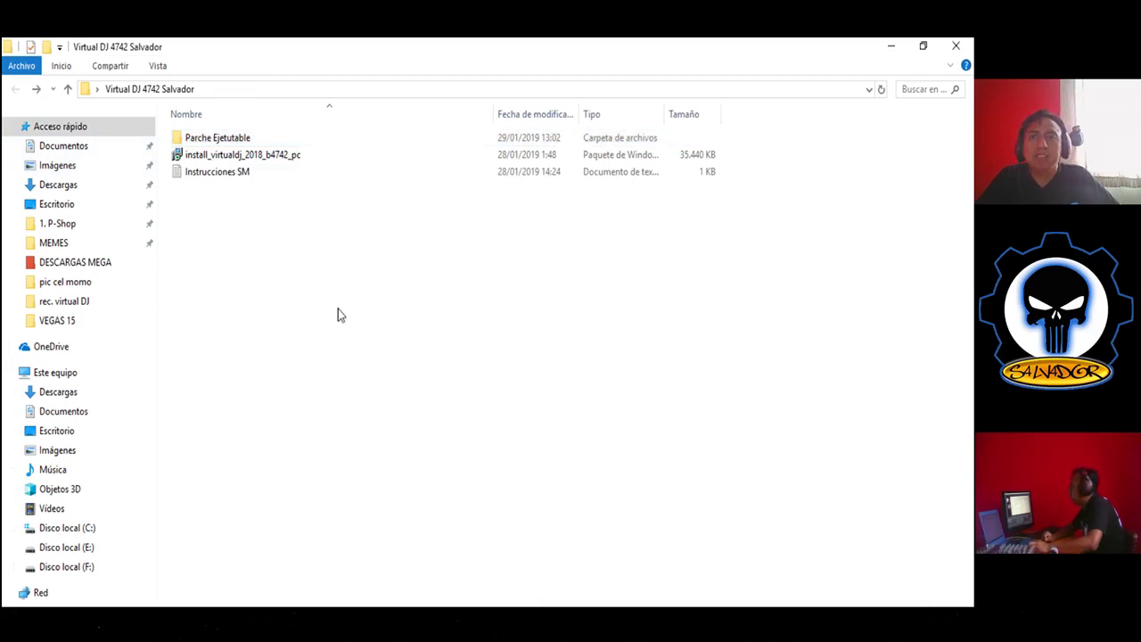
Install VirtualDJ 2018 from install_virtualdj_2018_b4742_pc, accepting the license agreement, and close the installer without launching the program.
{"action": "right_click", "coordinate": [228, 158]}
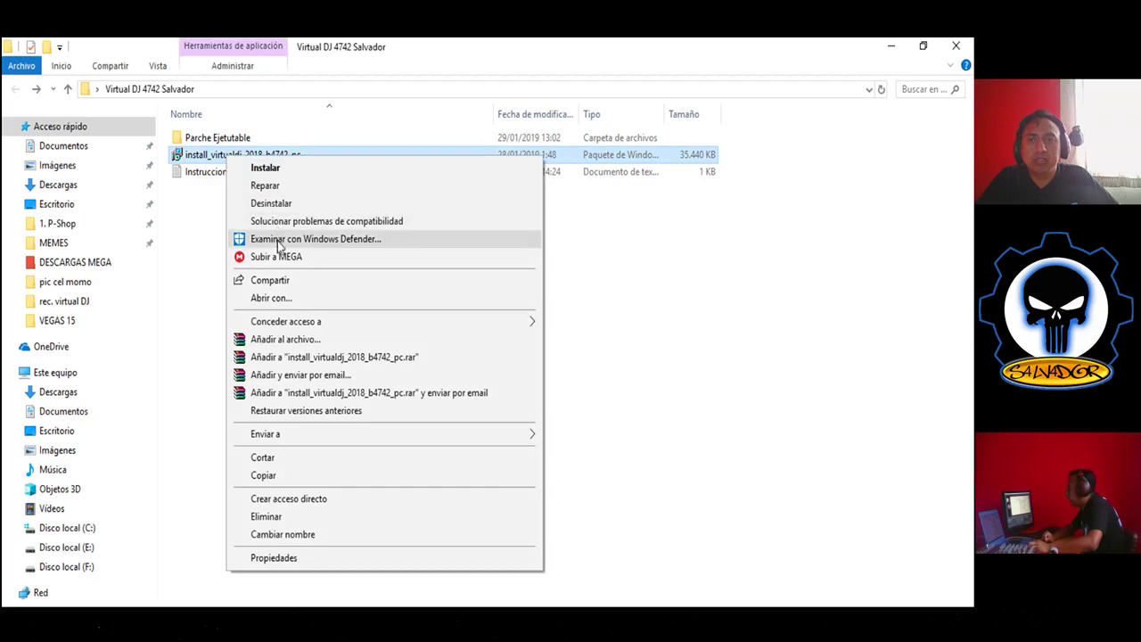
{"action": "left_click", "coordinate": [275, 172]}
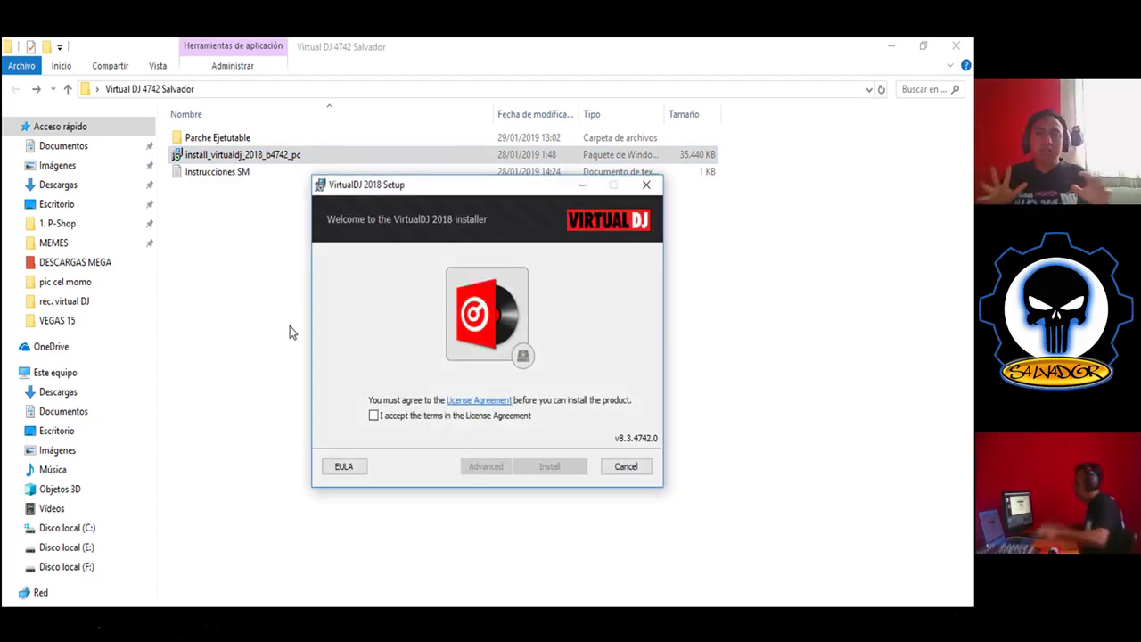
{"action": "left_click", "coordinate": [375, 416]}
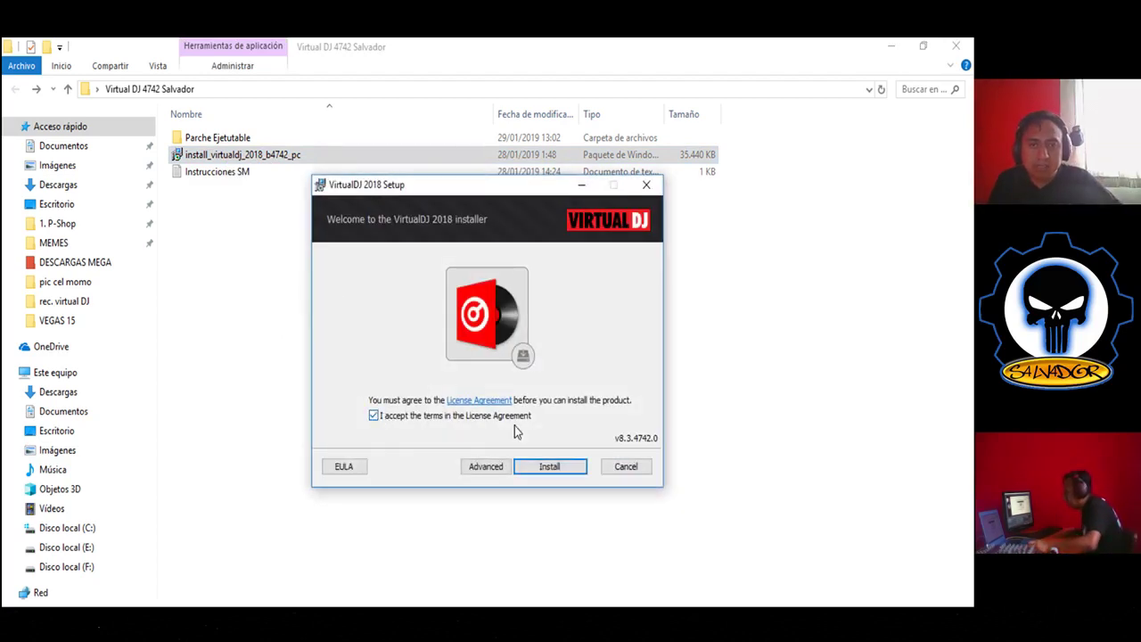
{"action": "left_click", "coordinate": [550, 467]}
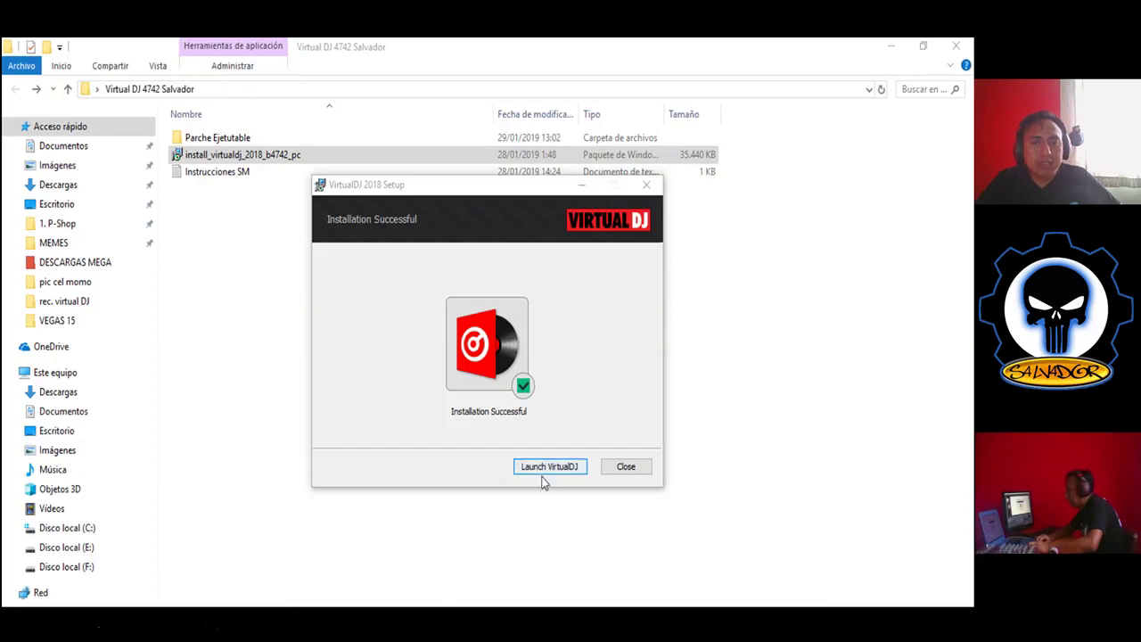
{"action": "left_click", "coordinate": [627, 467]}
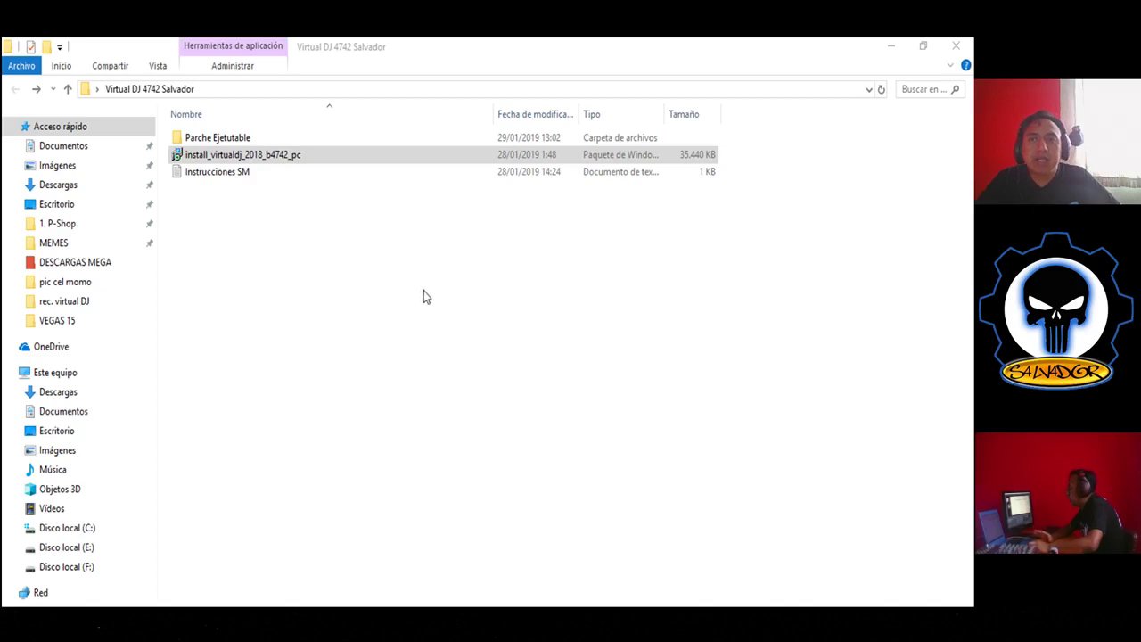
Copy the virtualdj8 application from the Parche Ejetutable folder and minimize the folder window.
{"action": "double_click", "coordinate": [227, 140]}
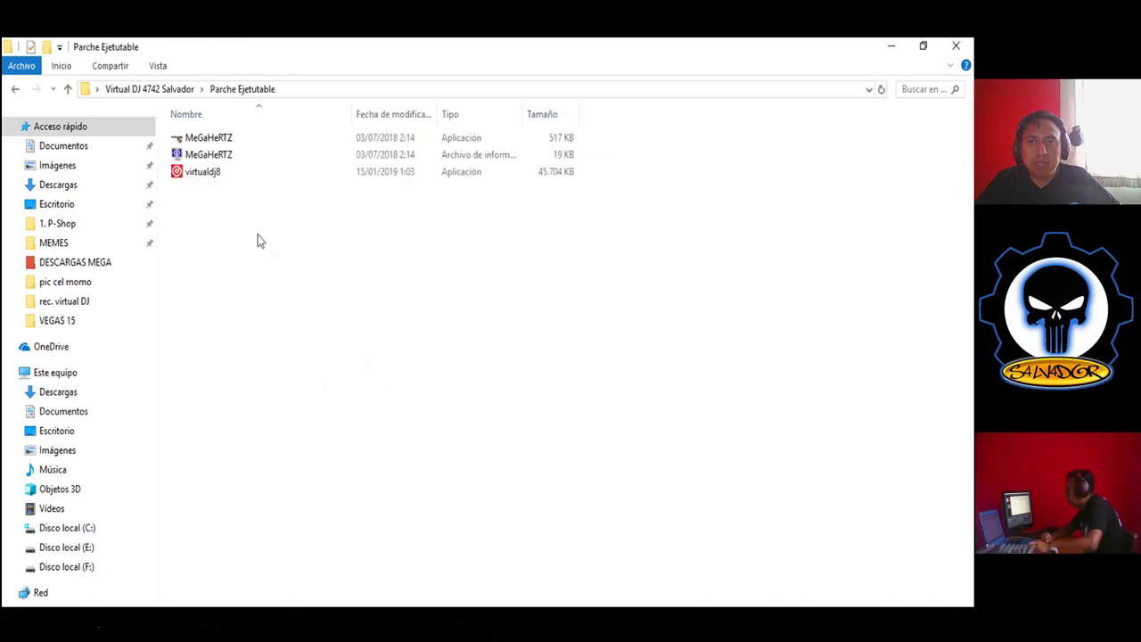
{"action": "left_click", "coordinate": [204, 174]}
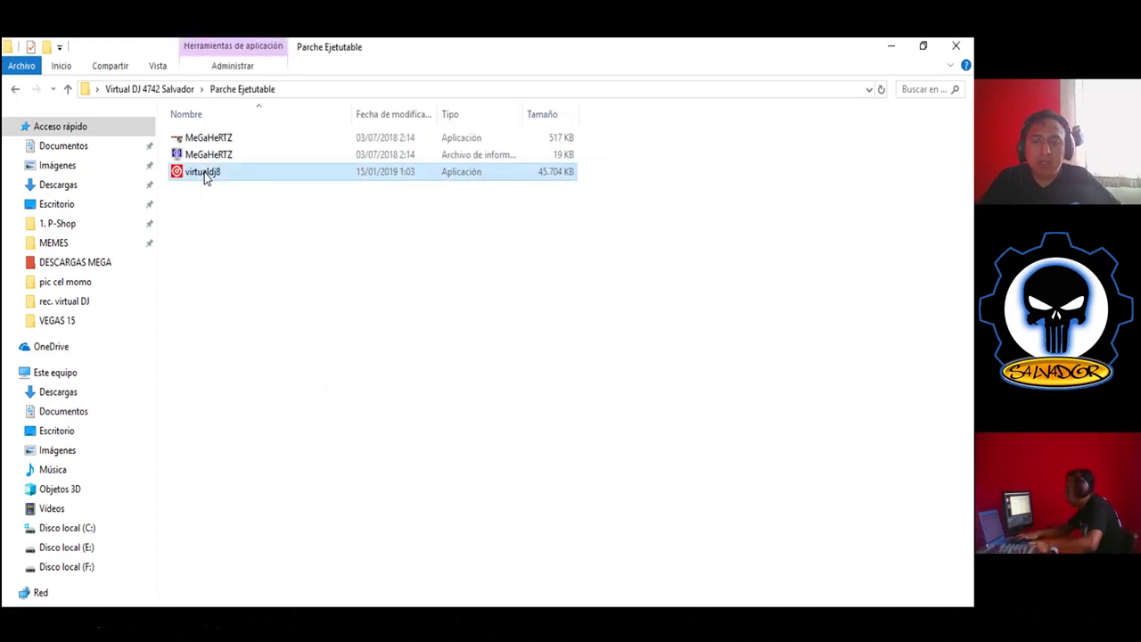
{"action": "right_click", "coordinate": [204, 175]}
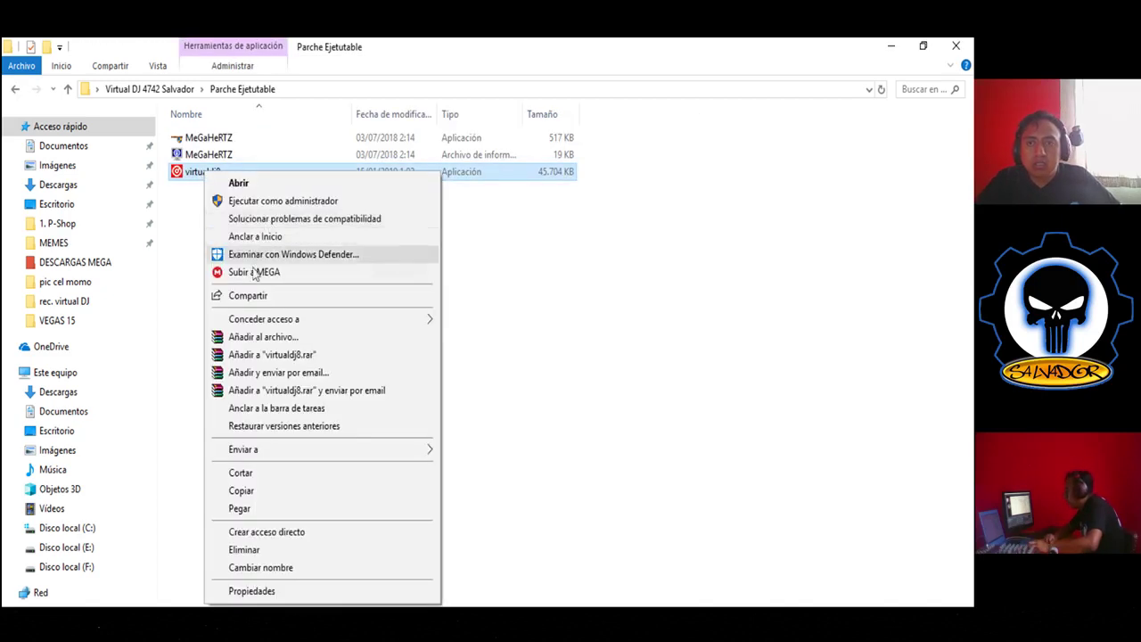
{"action": "left_click", "coordinate": [253, 492]}
{"action": "left_click", "coordinate": [428, 432]}
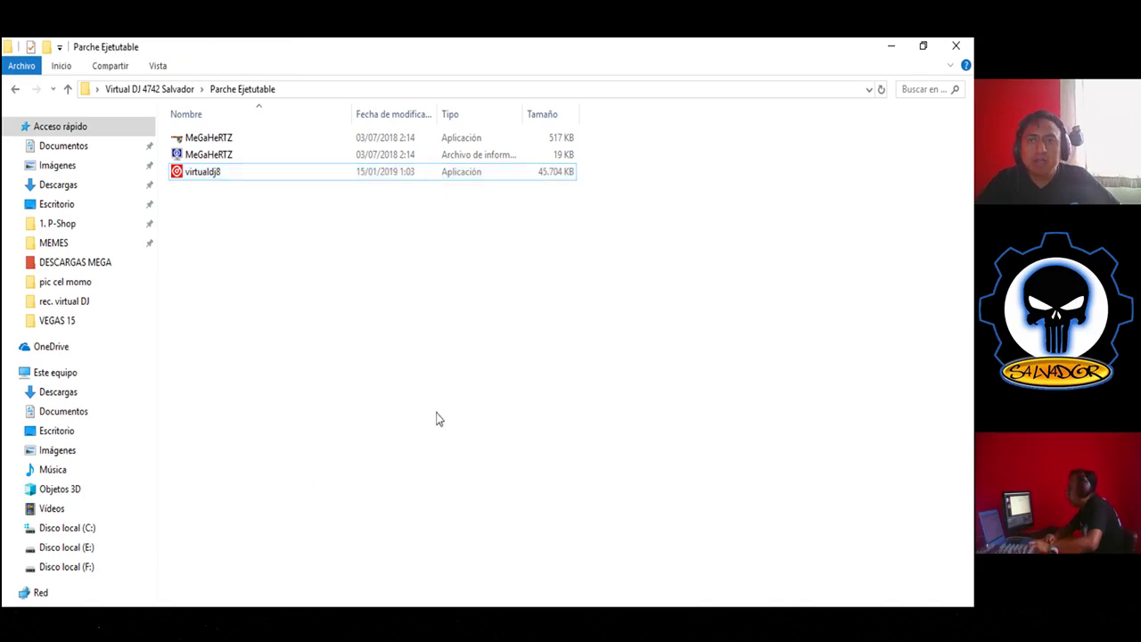
{"action": "left_click", "coordinate": [893, 46]}
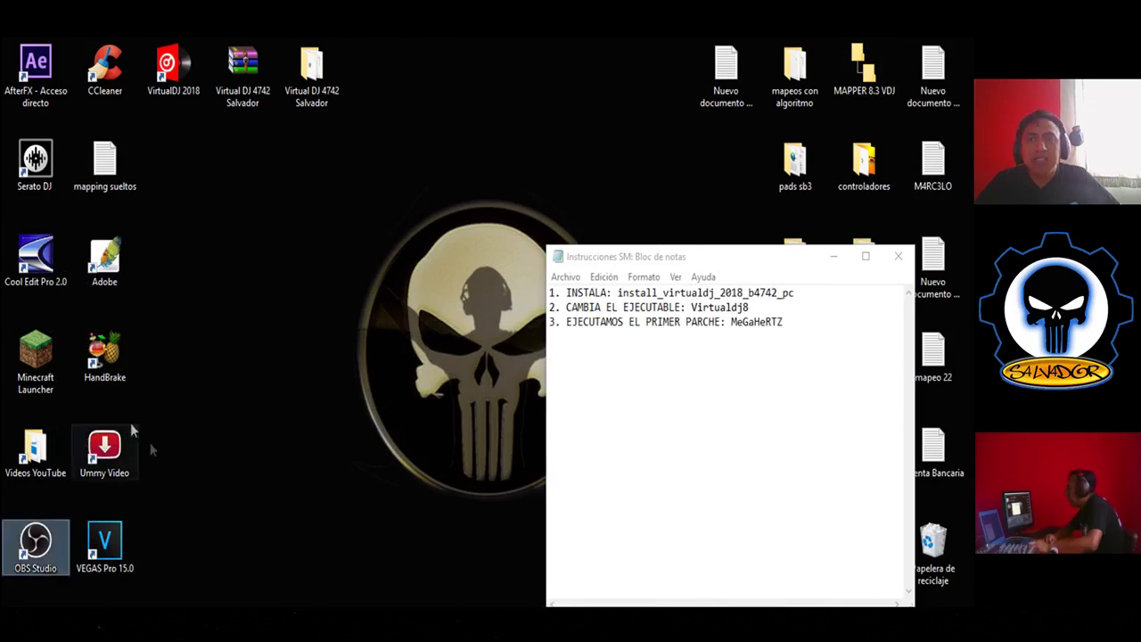
Replace virtualdj8.exe in the VirtualDJ 2018 shortcut's file location with the copied one, granting administrator permission, and close the folder.
{"action": "right_click", "coordinate": [181, 76]}
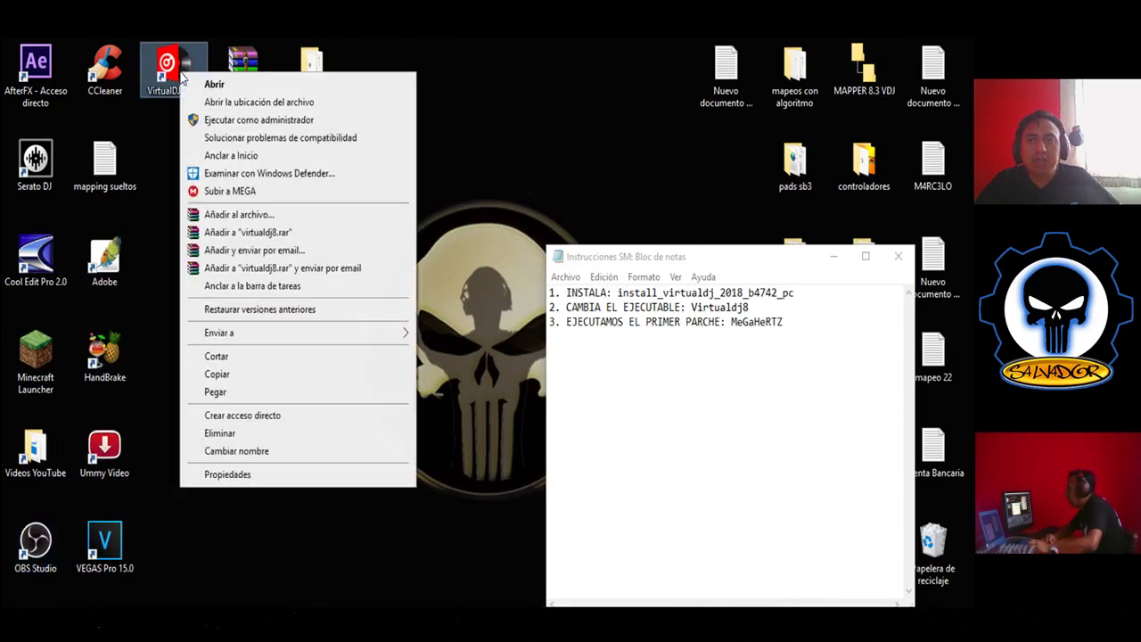
{"action": "left_click", "coordinate": [266, 103]}
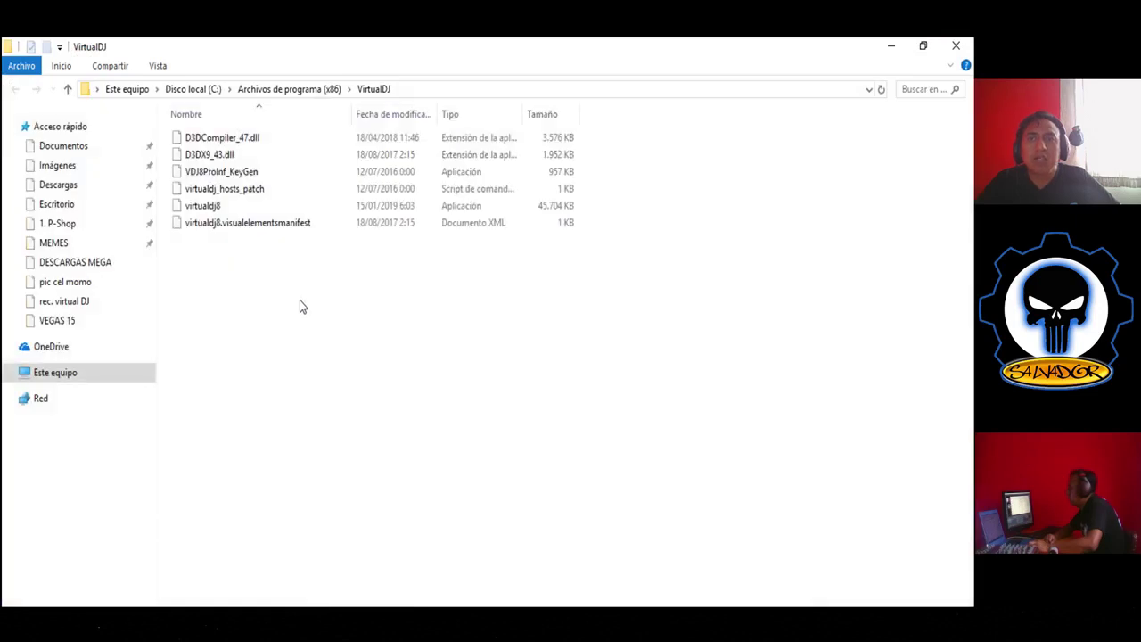
{"action": "left_click", "coordinate": [296, 383]}
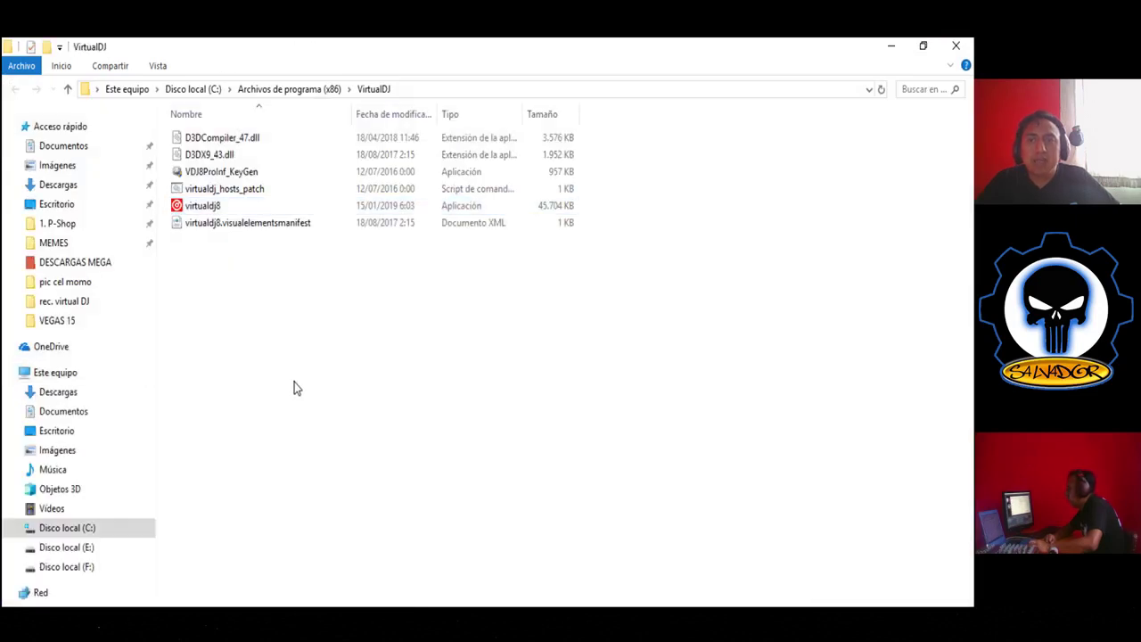
{"action": "right_click", "coordinate": [292, 378]}
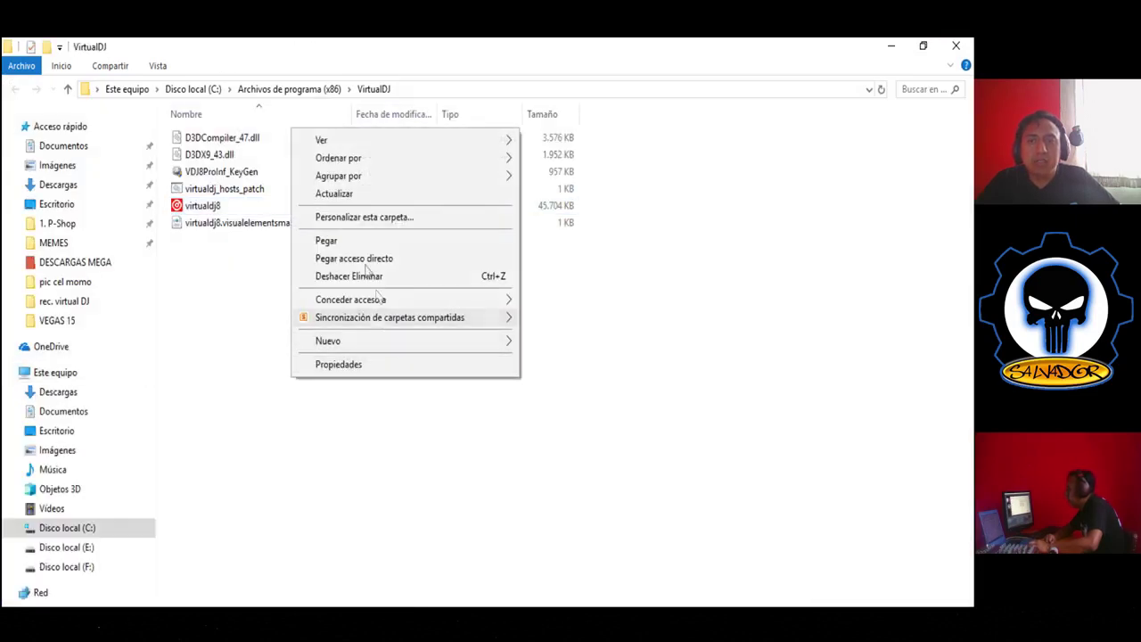
{"action": "left_click", "coordinate": [342, 243]}
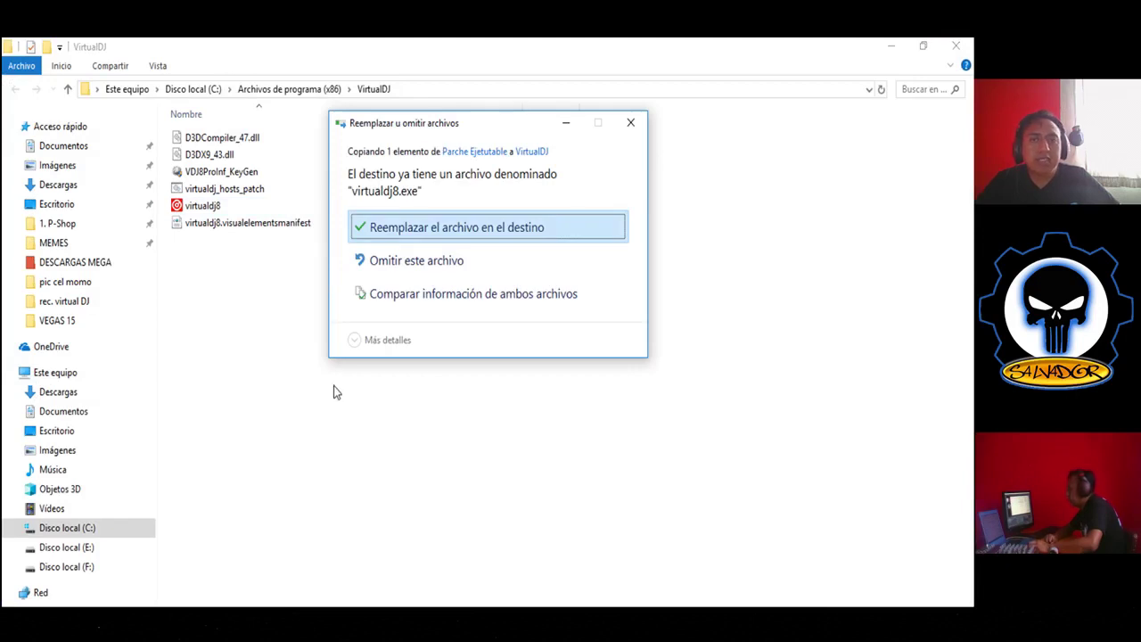
{"action": "left_click", "coordinate": [440, 228]}
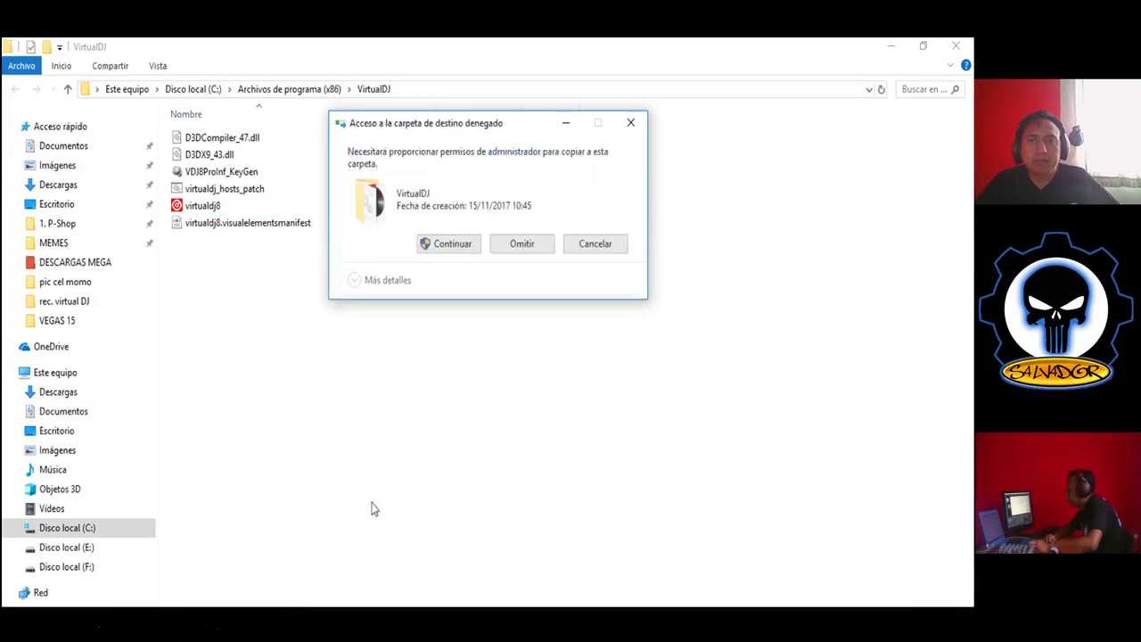
{"action": "left_click", "coordinate": [446, 246]}
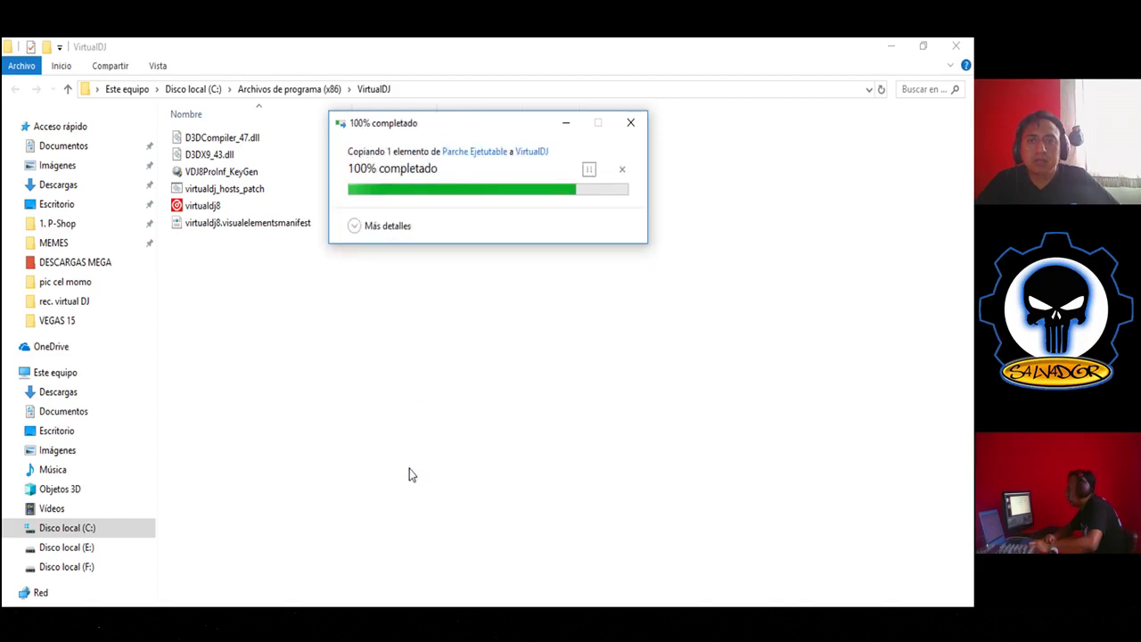
{"action": "left_click", "coordinate": [410, 468]}
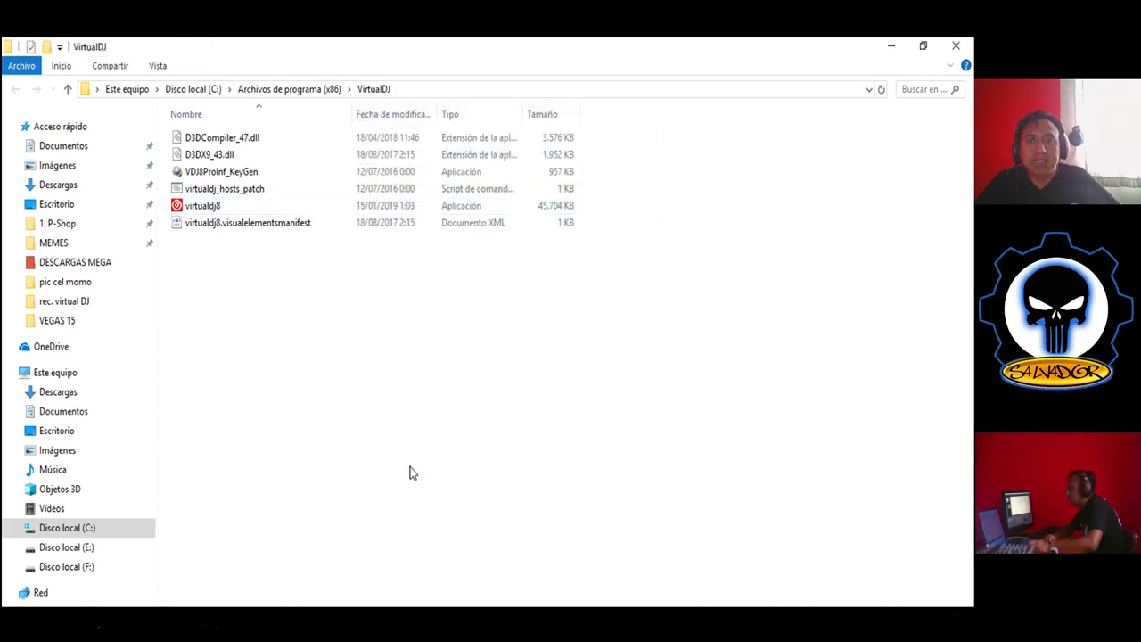
{"action": "left_click", "coordinate": [958, 49]}
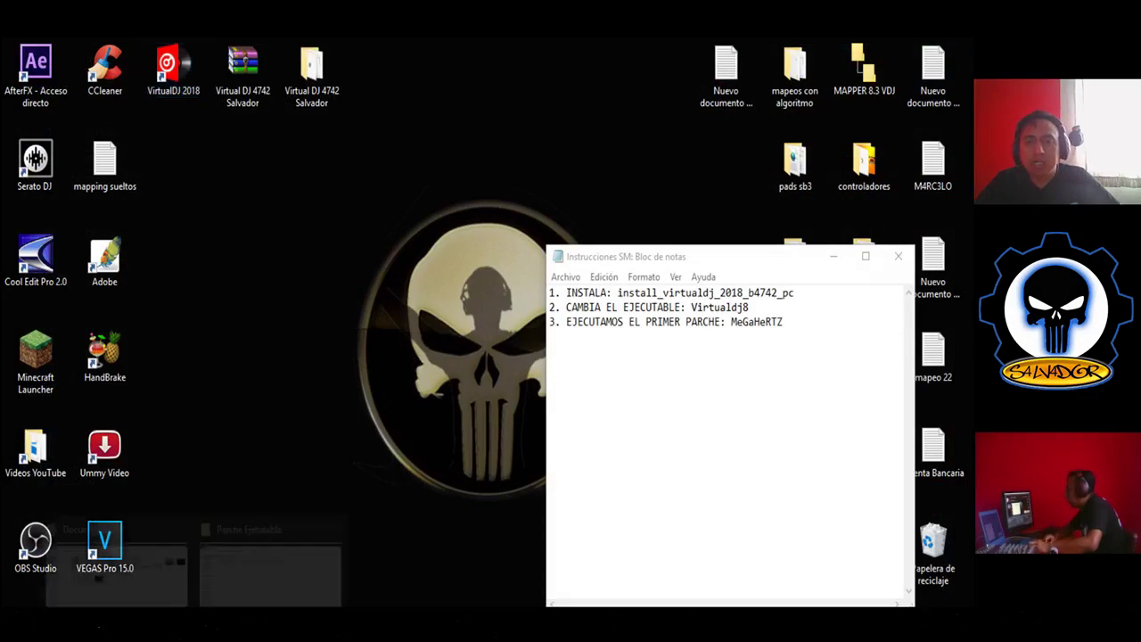
Reopen the Parche Ejetutable folder and run the MeGaHeRTZ application as administrator.
{"action": "mouse_move", "coordinate": [265, 592]}
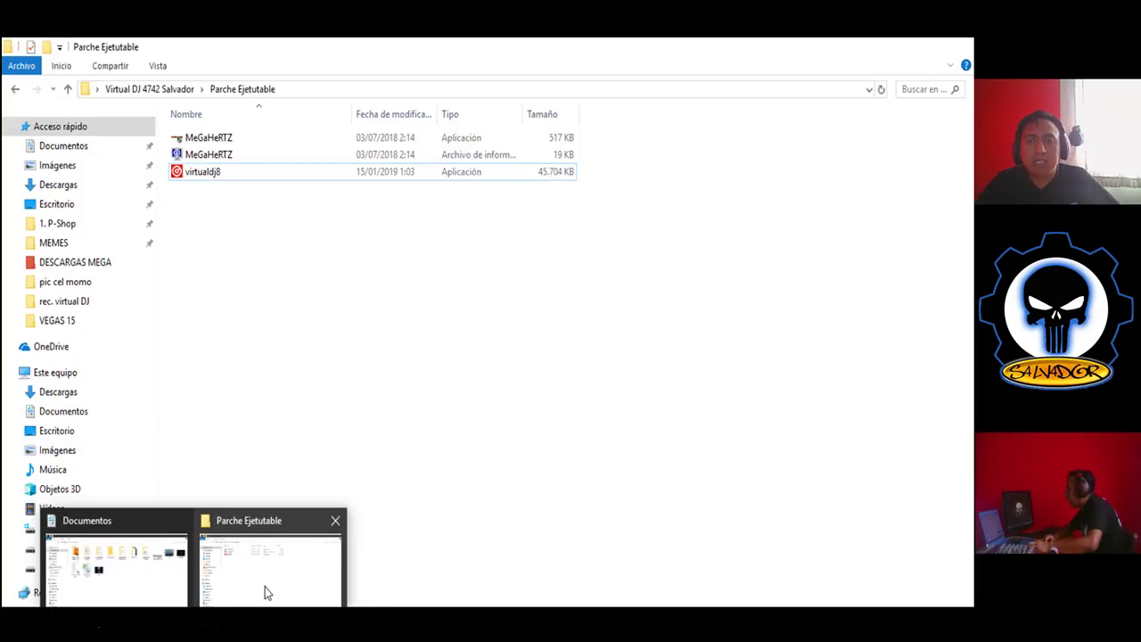
{"action": "left_click", "coordinate": [265, 587]}
{"action": "key", "text": "BackSpace"}
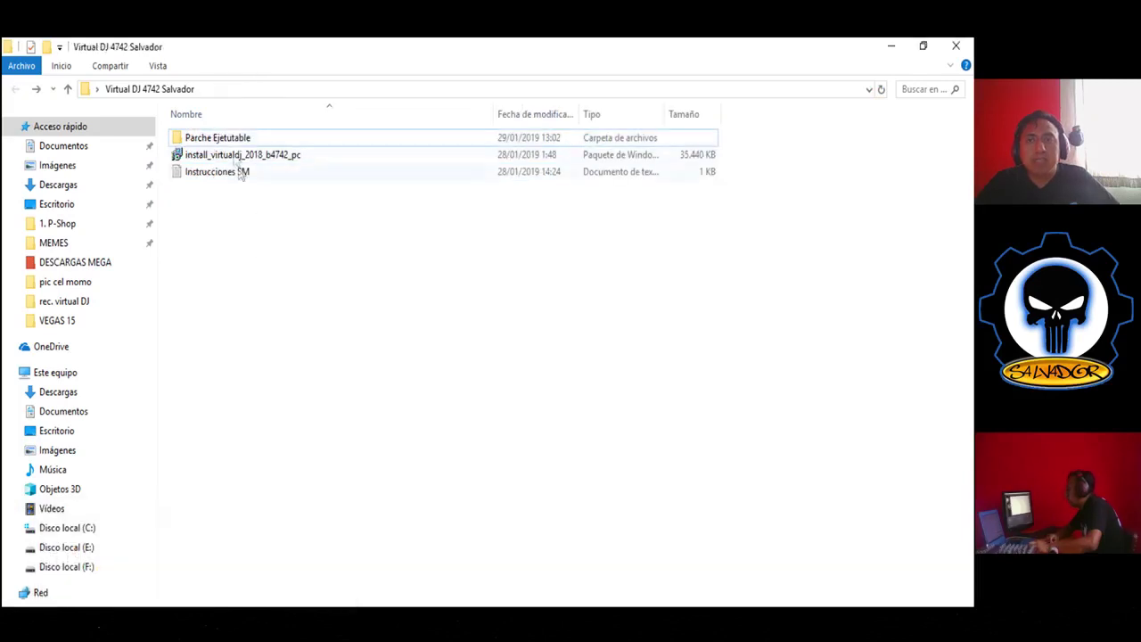
{"action": "left_click", "coordinate": [211, 138]}
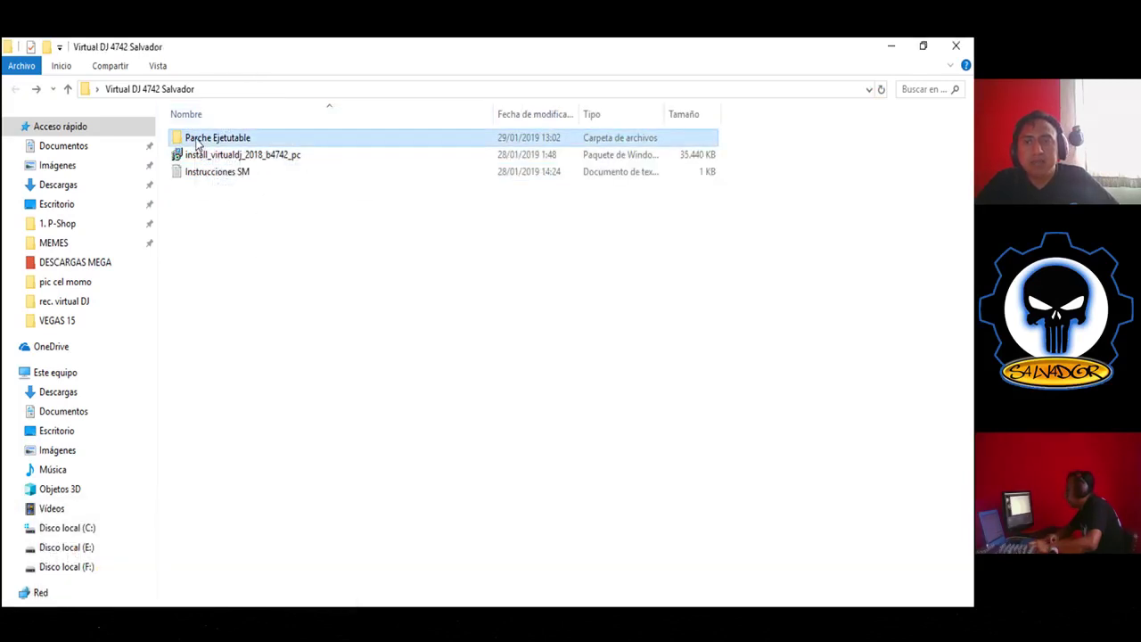
{"action": "double_click", "coordinate": [210, 138]}
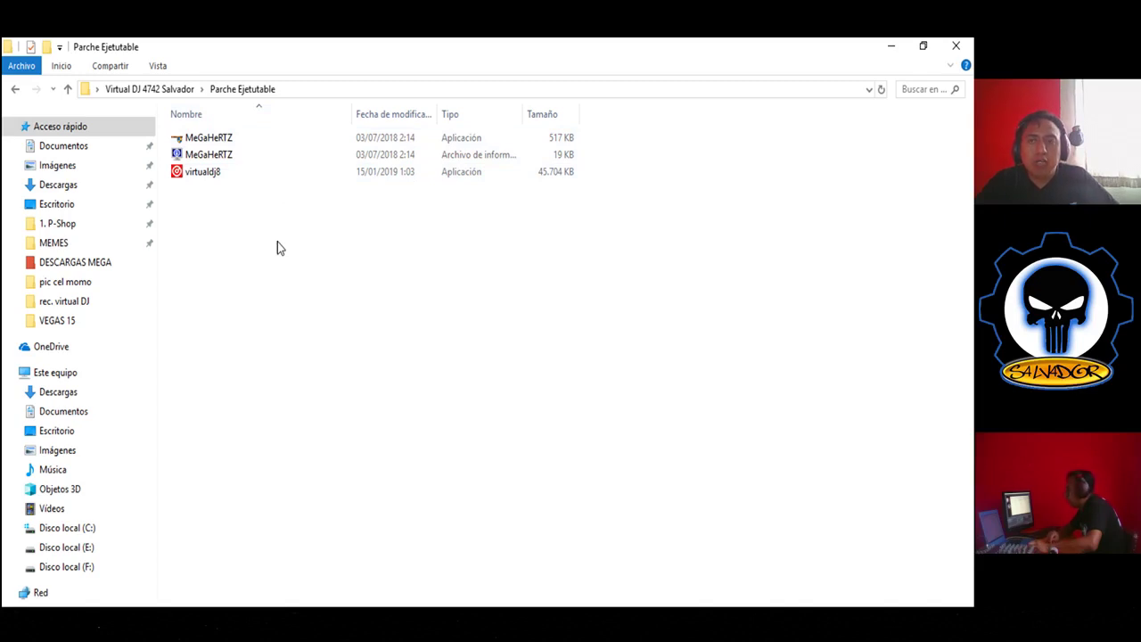
{"action": "right_click", "coordinate": [231, 140]}
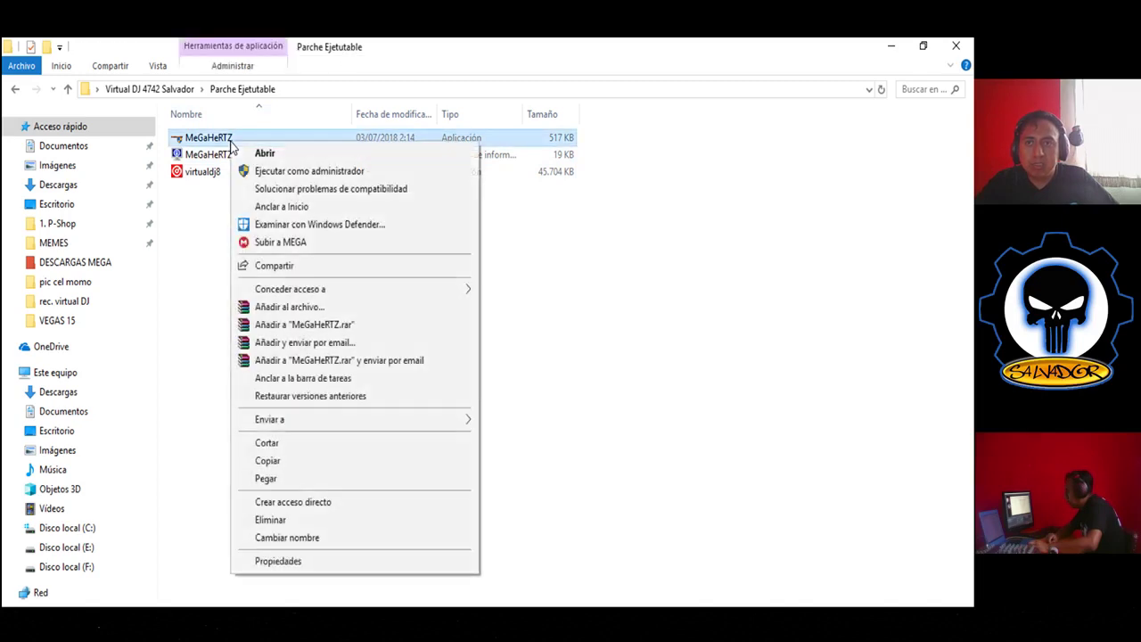
{"action": "left_click", "coordinate": [264, 170]}
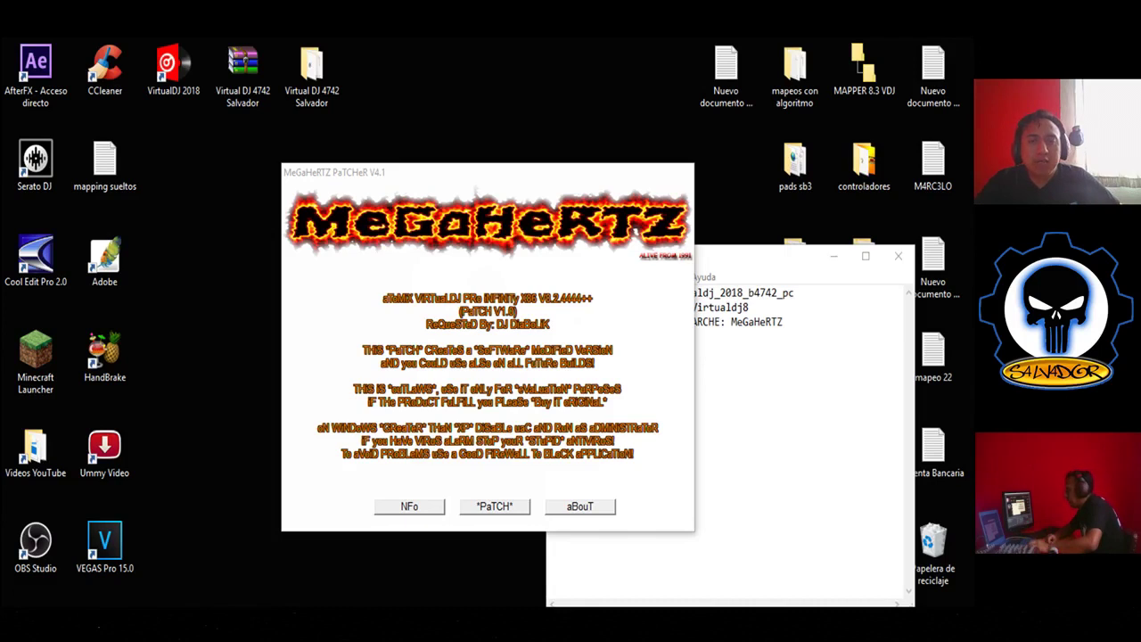
Apply the patch with the MeGaHeRTZ patcher, end the patcher and close the Instrucciones SM note.
{"action": "left_click", "coordinate": [494, 507]}
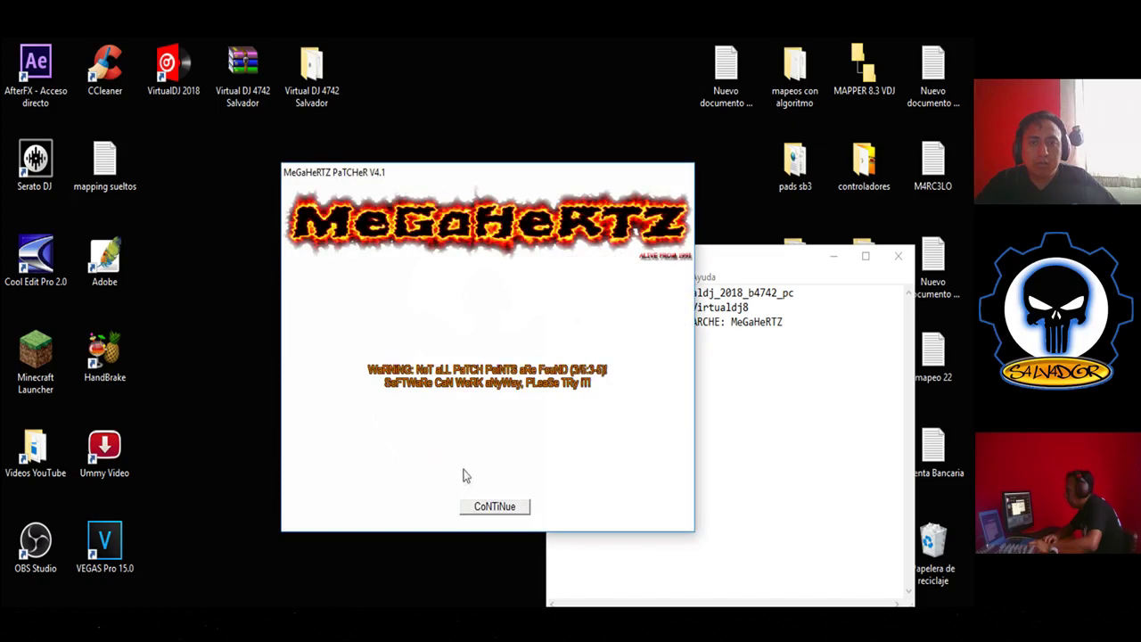
{"action": "left_click", "coordinate": [495, 506]}
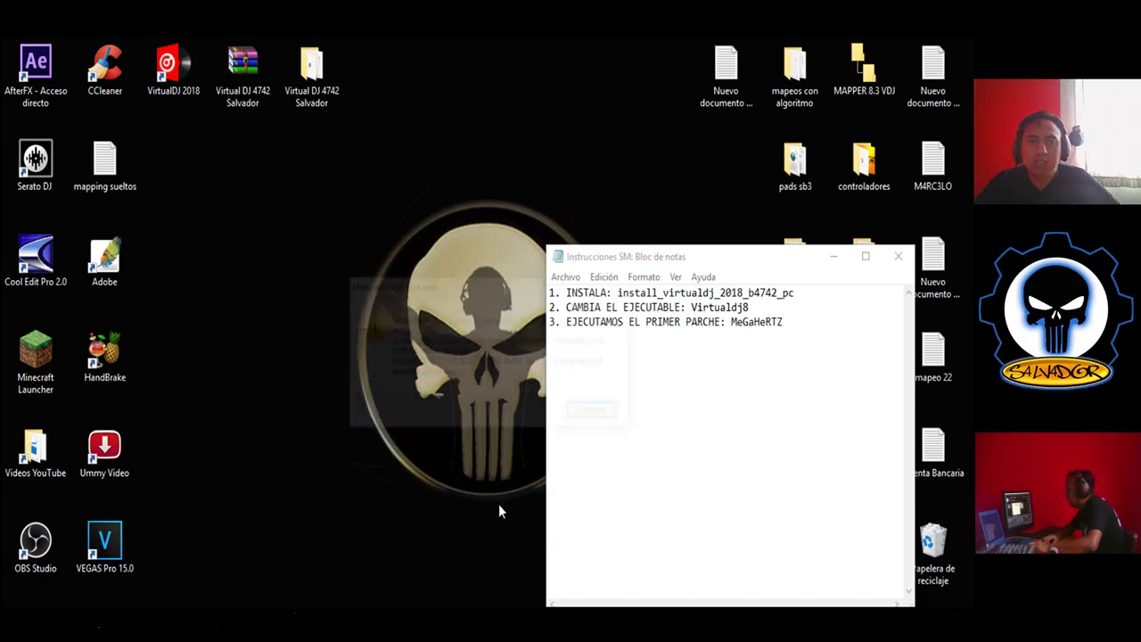
{"action": "left_click", "coordinate": [596, 415]}
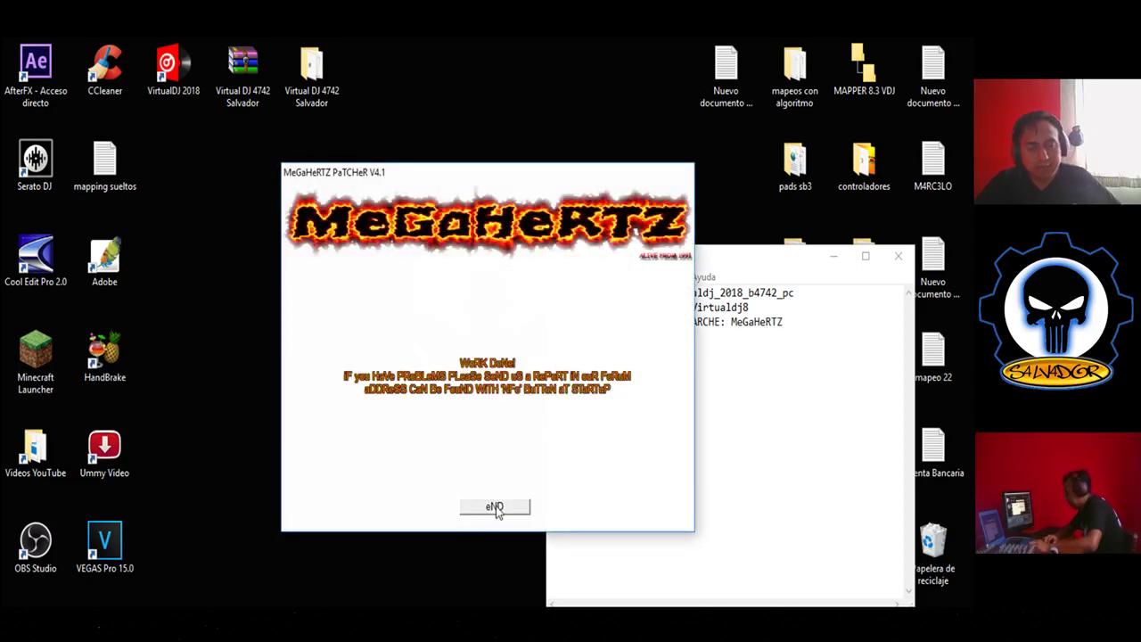
{"action": "left_click", "coordinate": [494, 507]}
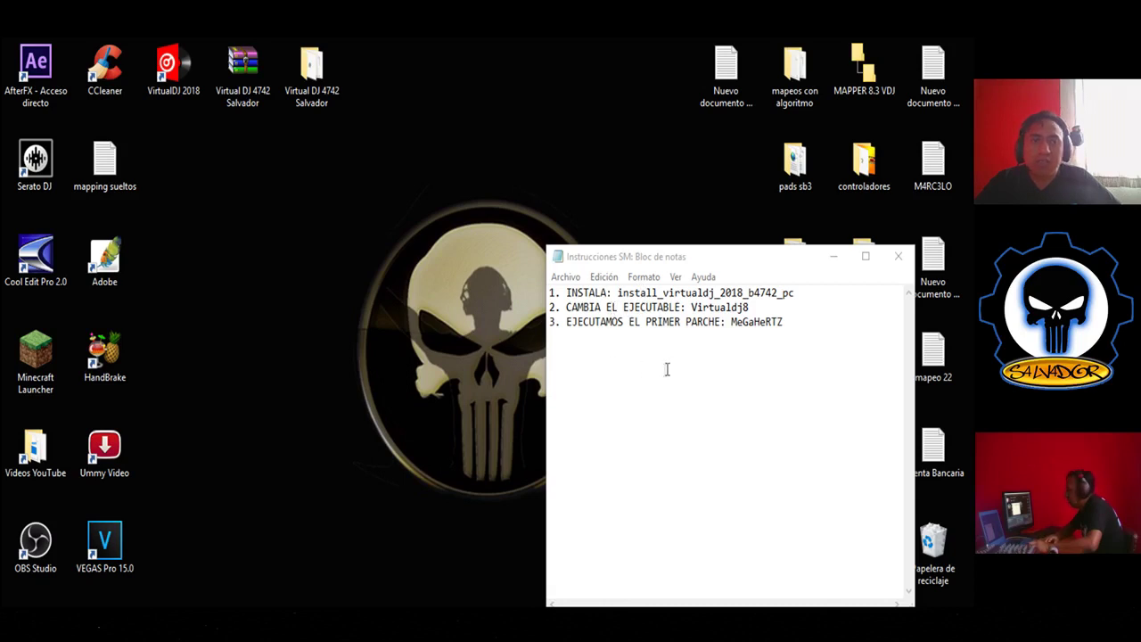
{"action": "left_click", "coordinate": [897, 256]}
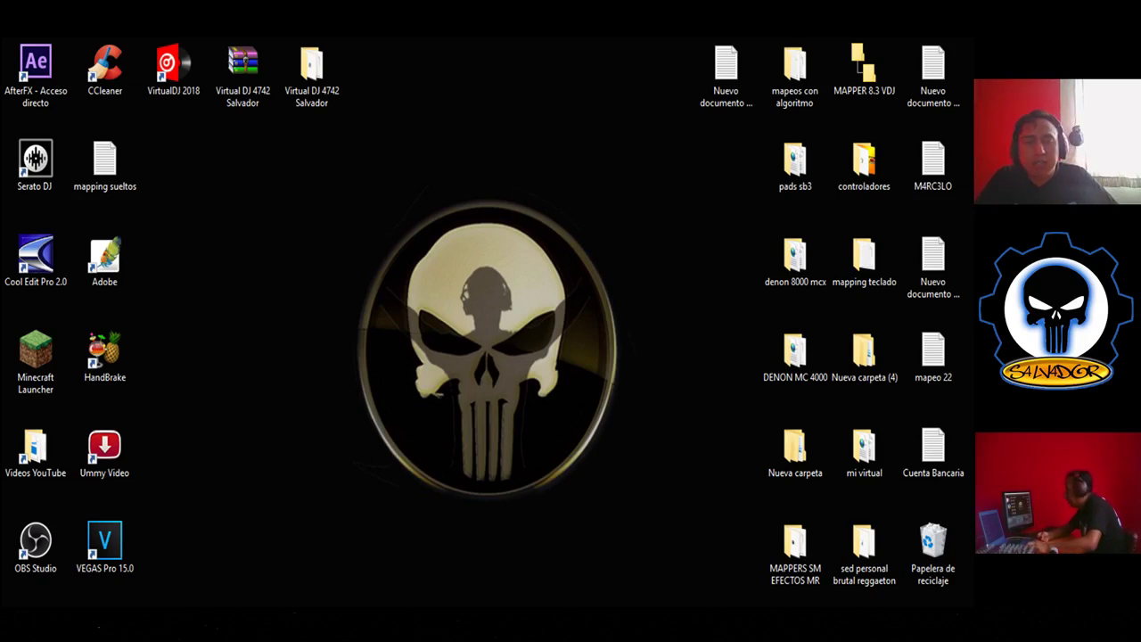
Open Windows Defender Firewall con seguridad avanzada and start a new inbound rule of the Programa type.
{"action": "key", "text": "super+s"}
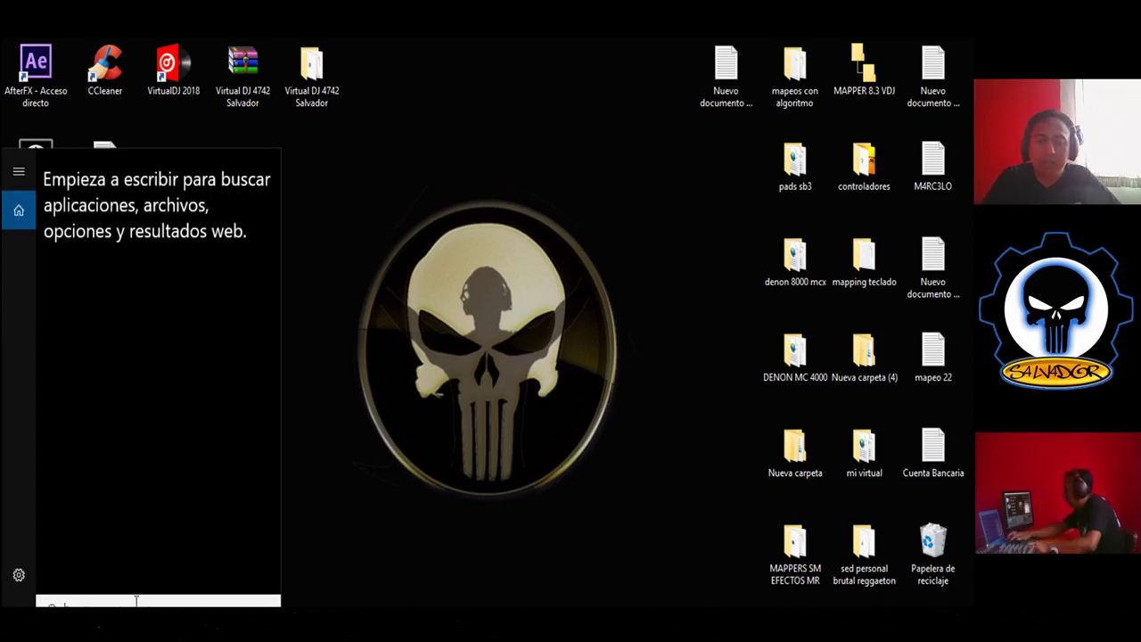
{"action": "type", "text": "fi"}
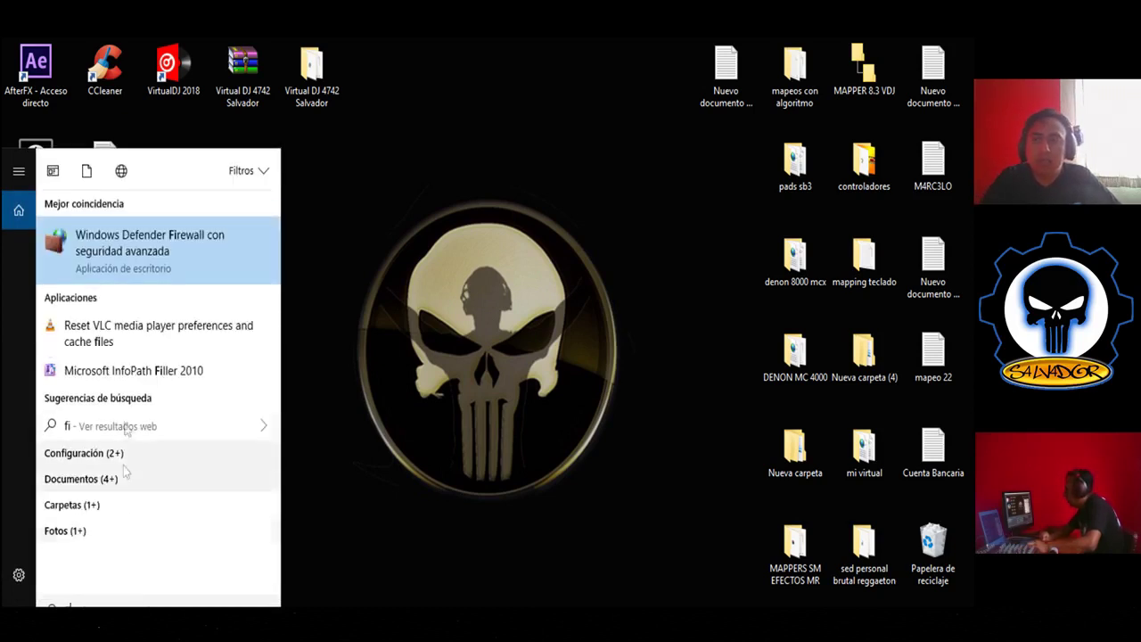
{"action": "left_click", "coordinate": [163, 253]}
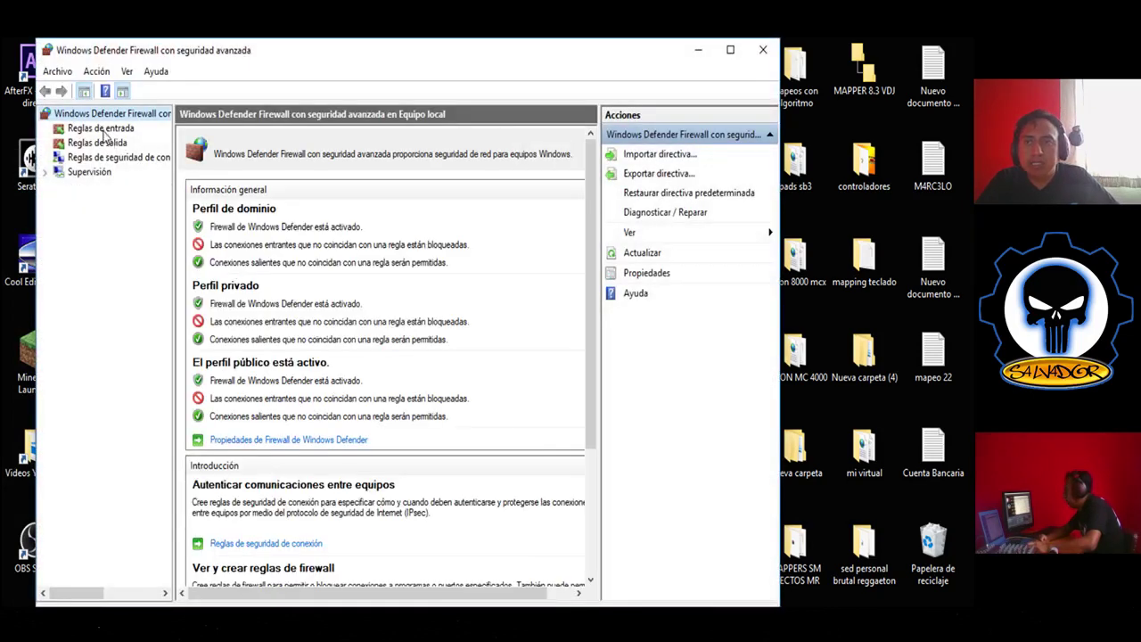
{"action": "left_click", "coordinate": [101, 130]}
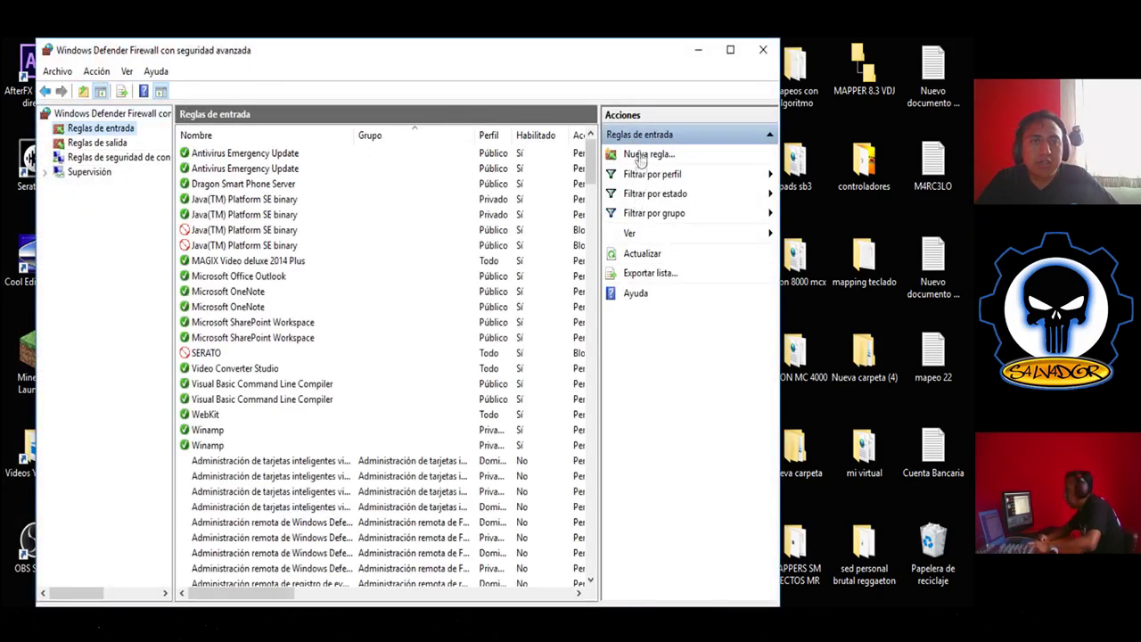
{"action": "left_click", "coordinate": [644, 156]}
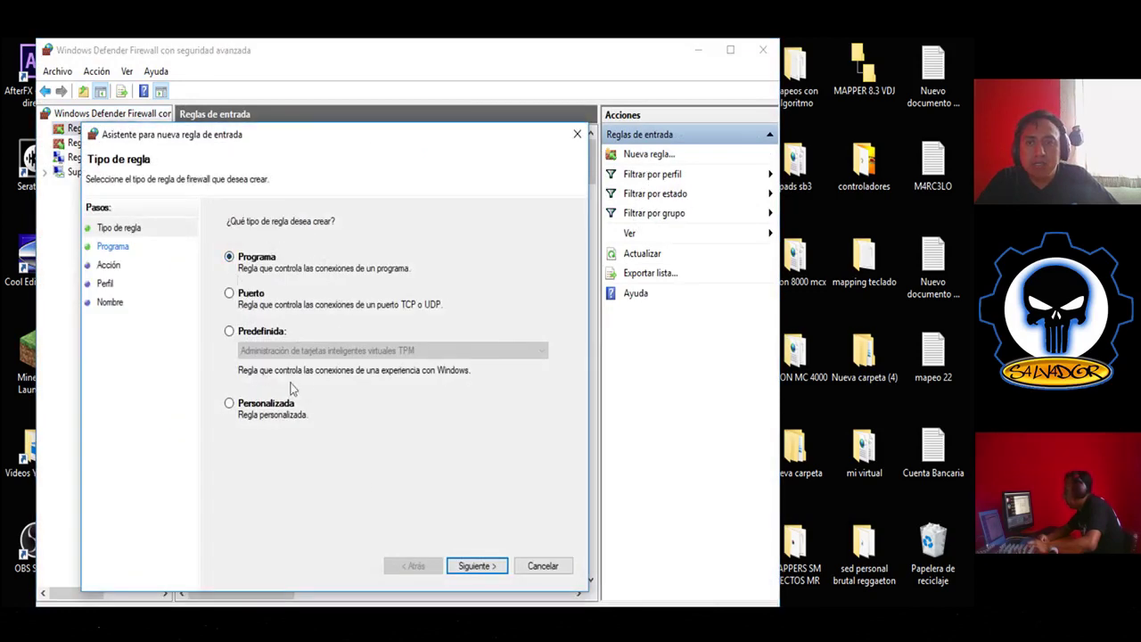
{"action": "left_click", "coordinate": [472, 571]}
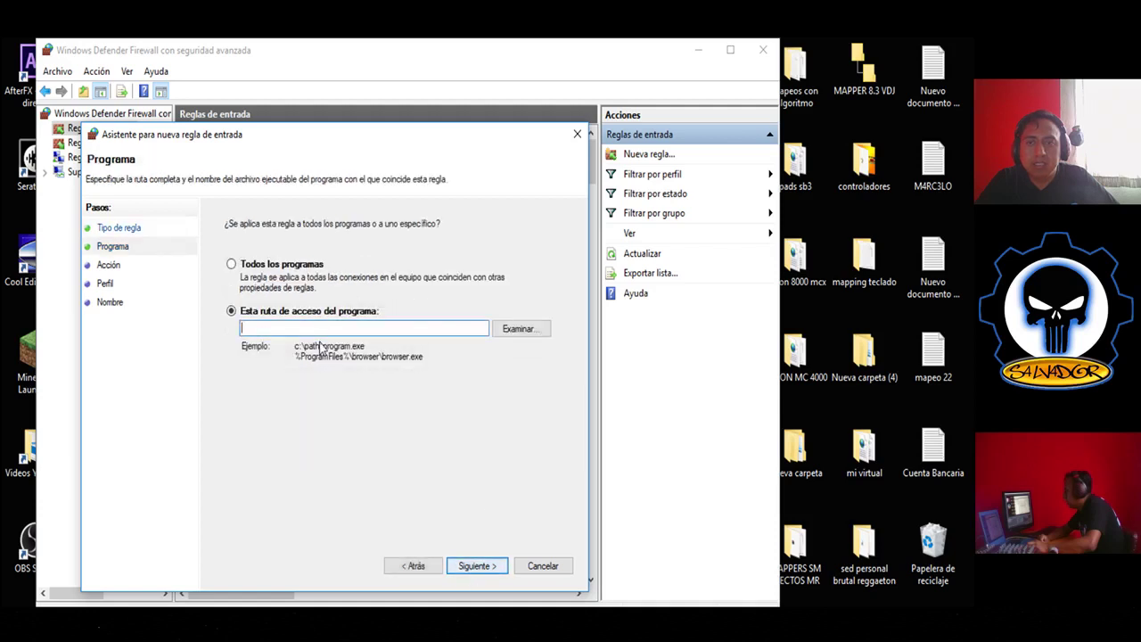
Set the inbound rule's program path to virtualdj8 in the VirtualDJ folder under Archivos de programa (x86) on drive C.
{"action": "left_click", "coordinate": [521, 331]}
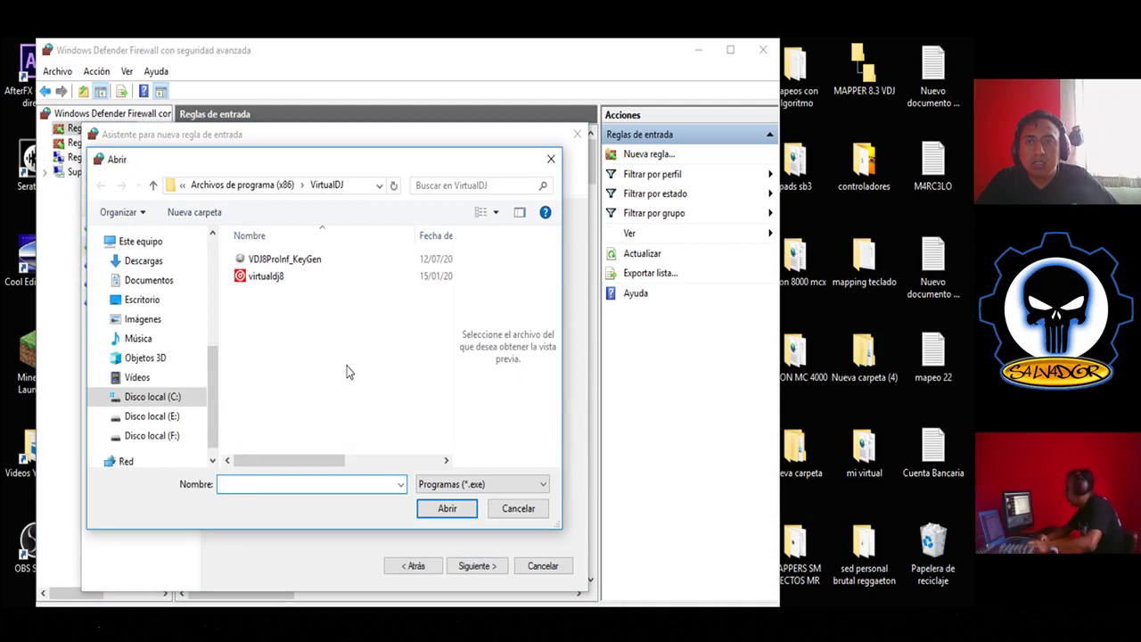
{"action": "left_click_drag", "start_coordinate": [314, 158], "coordinate": [322, 183]}
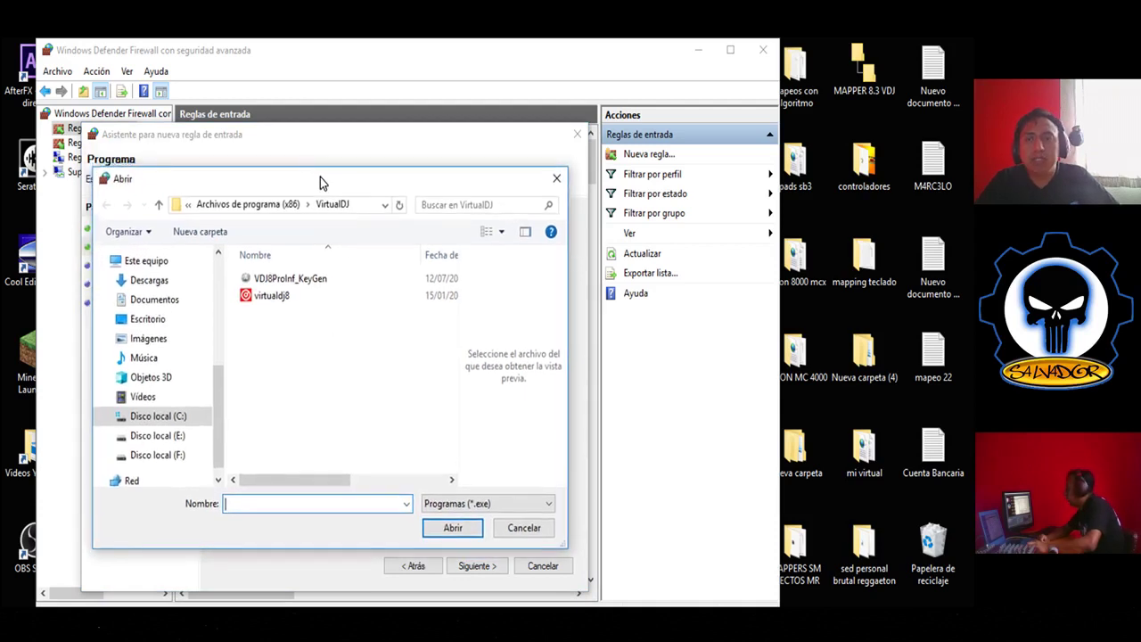
{"action": "left_click", "coordinate": [161, 419]}
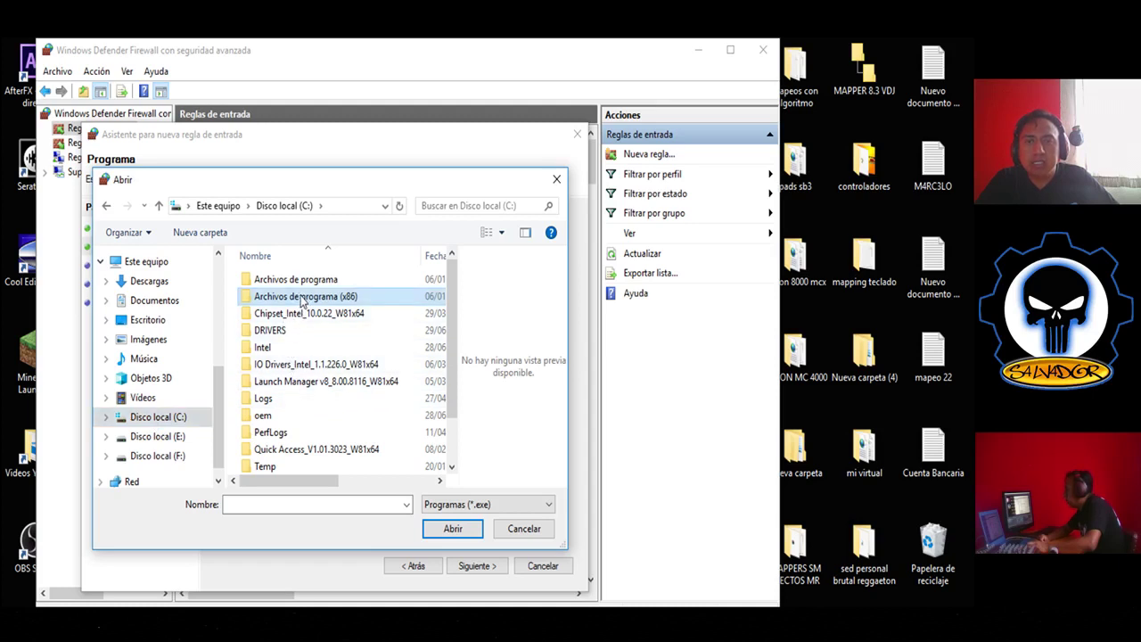
{"action": "double_click", "coordinate": [302, 301]}
{"action": "scroll", "coordinate": [319, 381], "scroll_direction": "down", "scroll_amount": 10}
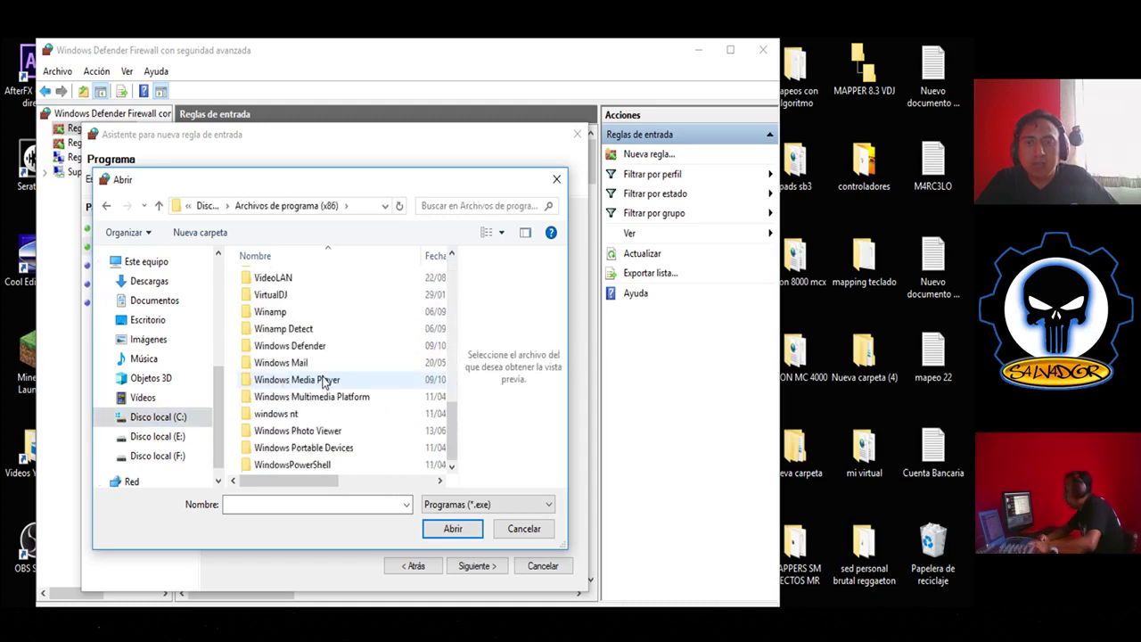
{"action": "left_click", "coordinate": [285, 300]}
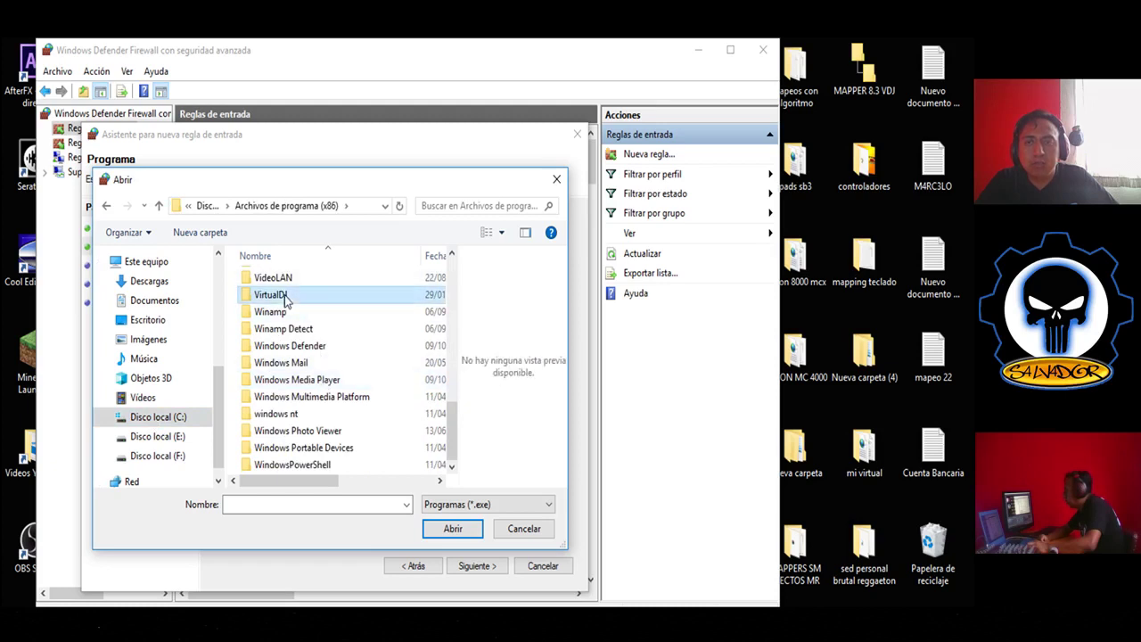
{"action": "double_click", "coordinate": [286, 303]}
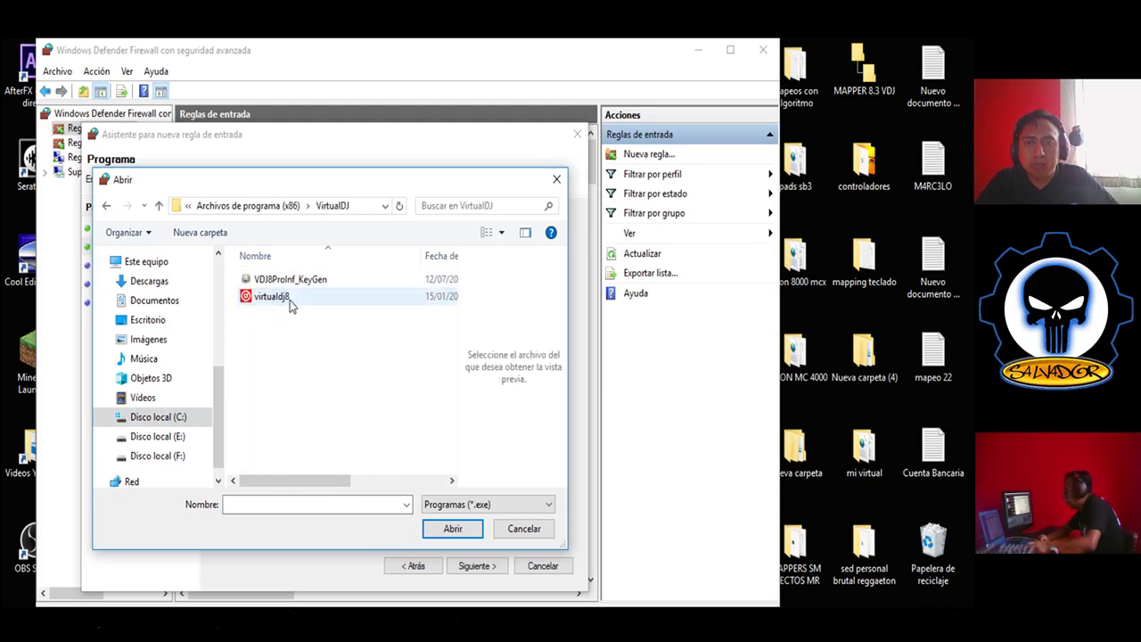
{"action": "left_click", "coordinate": [288, 300]}
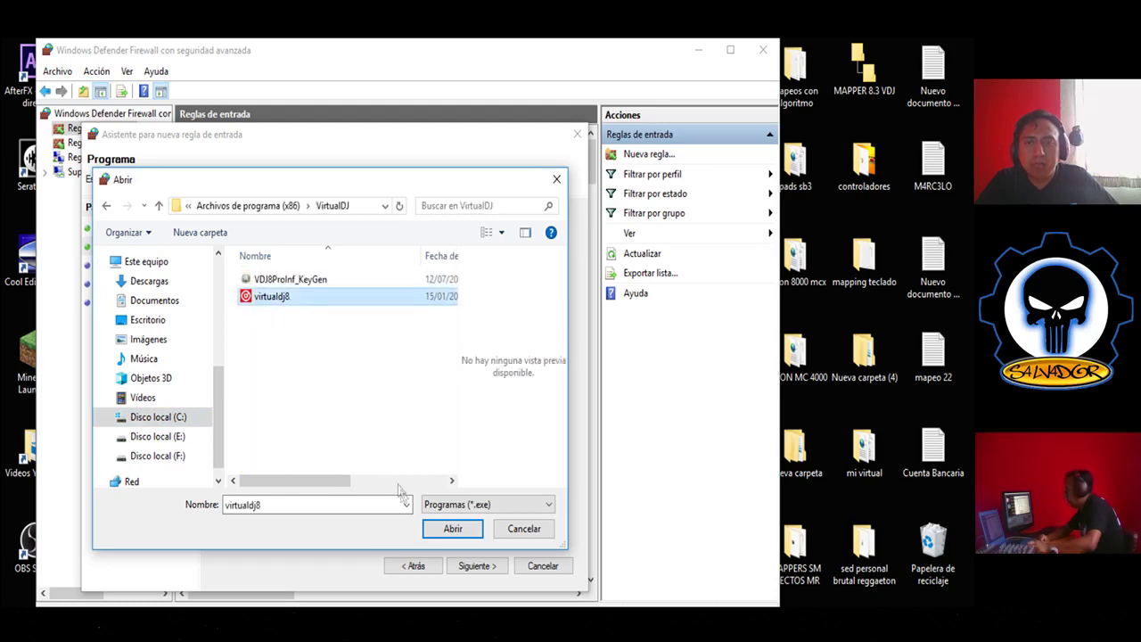
{"action": "left_click", "coordinate": [452, 530]}
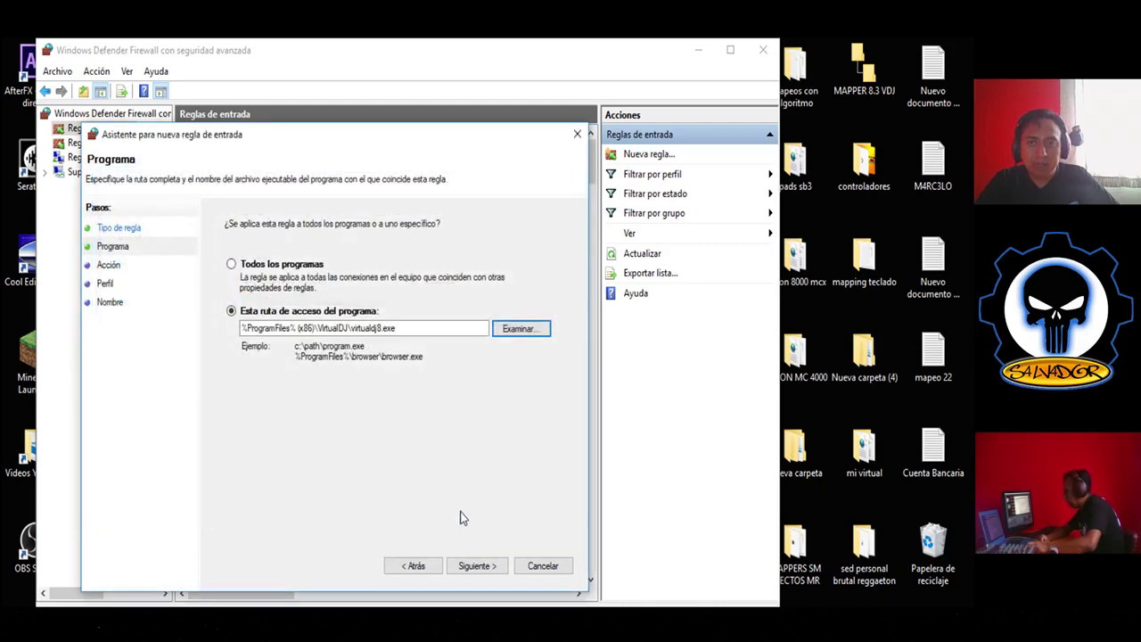
{"action": "left_click", "coordinate": [475, 567]}
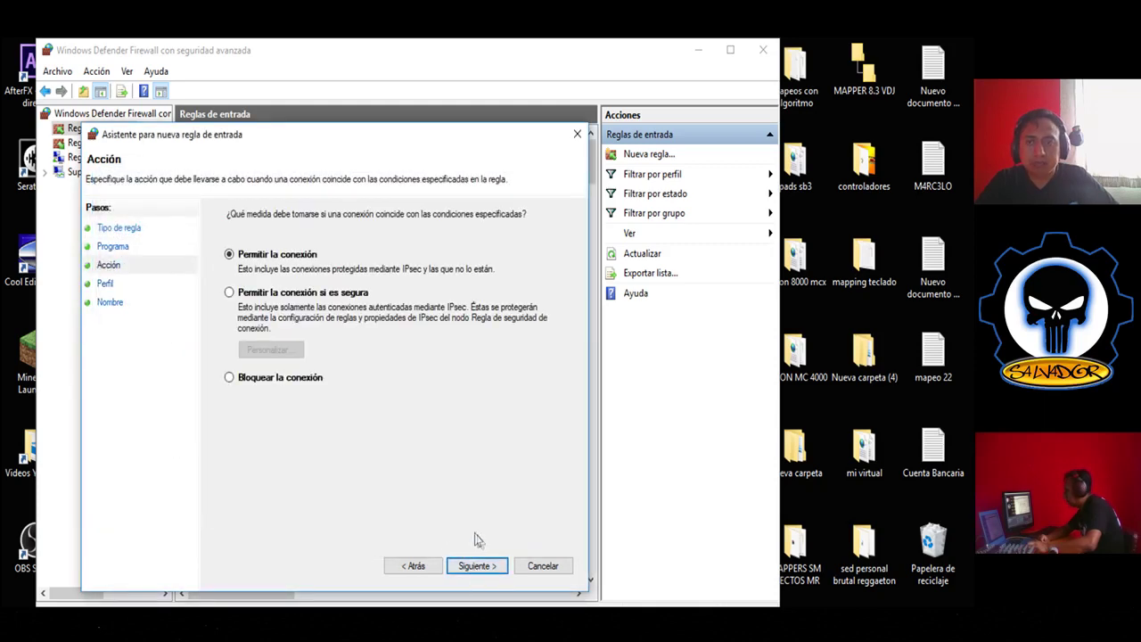
Set the inbound rule to block the connection and keep it applied to the Dominio, Privado and Público profiles.
{"action": "left_click", "coordinate": [246, 383]}
{"action": "left_click", "coordinate": [475, 567]}
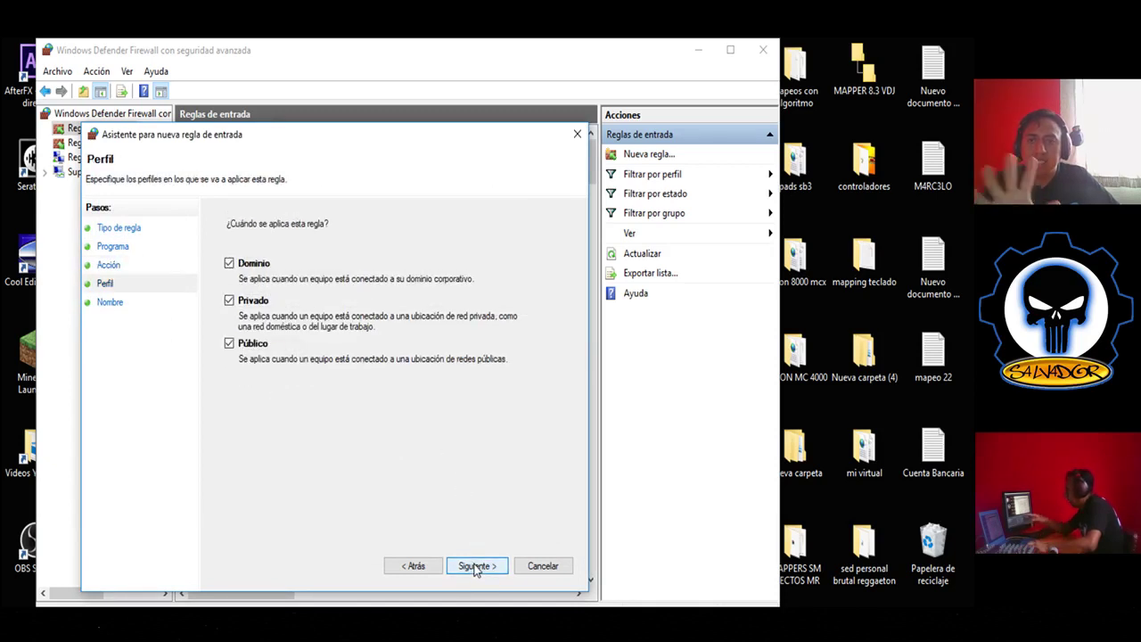
{"action": "left_click", "coordinate": [474, 567]}
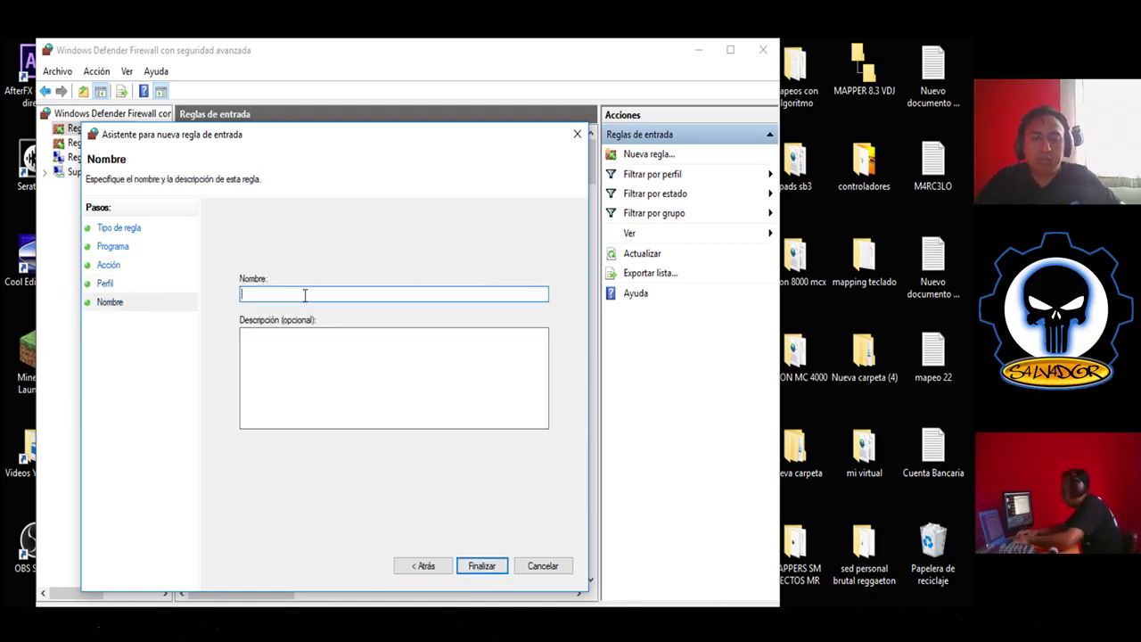
Name the inbound rule "Virtual dj 8.3 b4742", copy that name and finish creating the rule.
{"action": "type", "text": "Virtual dj"}
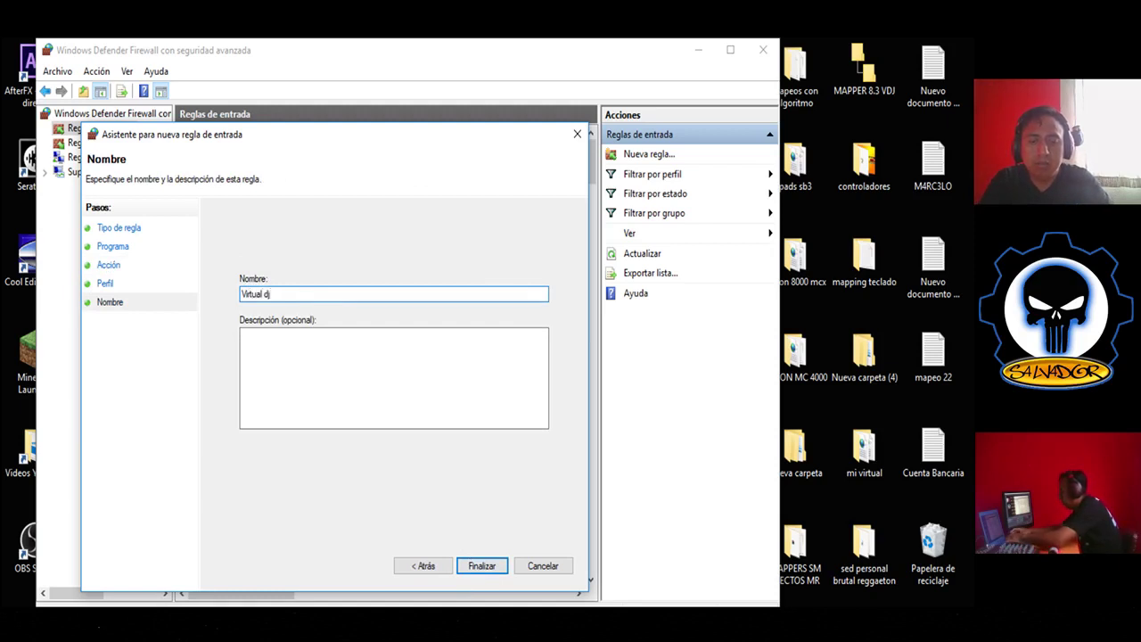
{"action": "type", "text": " 8.3"}
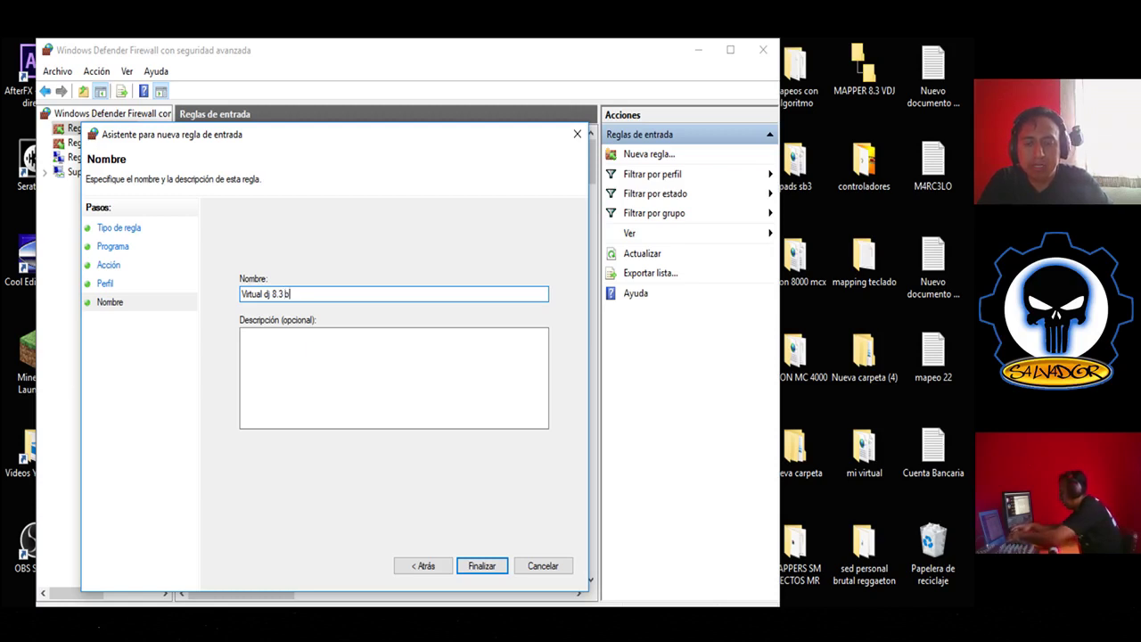
{"action": "type", "text": "b4742"}
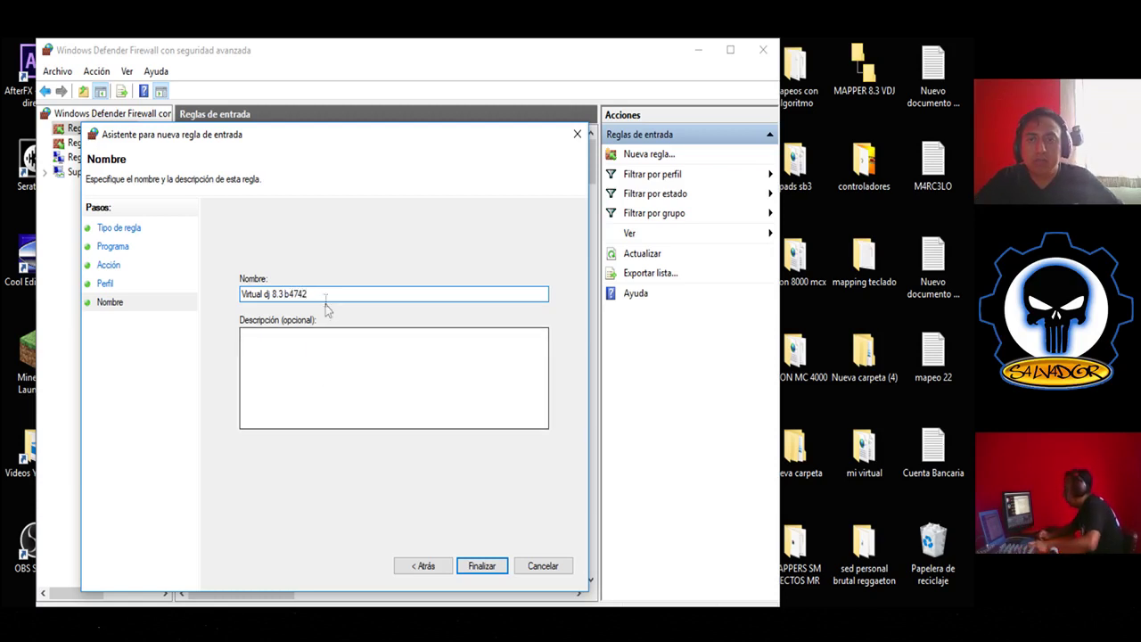
{"action": "left_click_drag", "start_coordinate": [323, 294], "coordinate": [241, 303]}
{"action": "key", "text": "ctrl+c"}
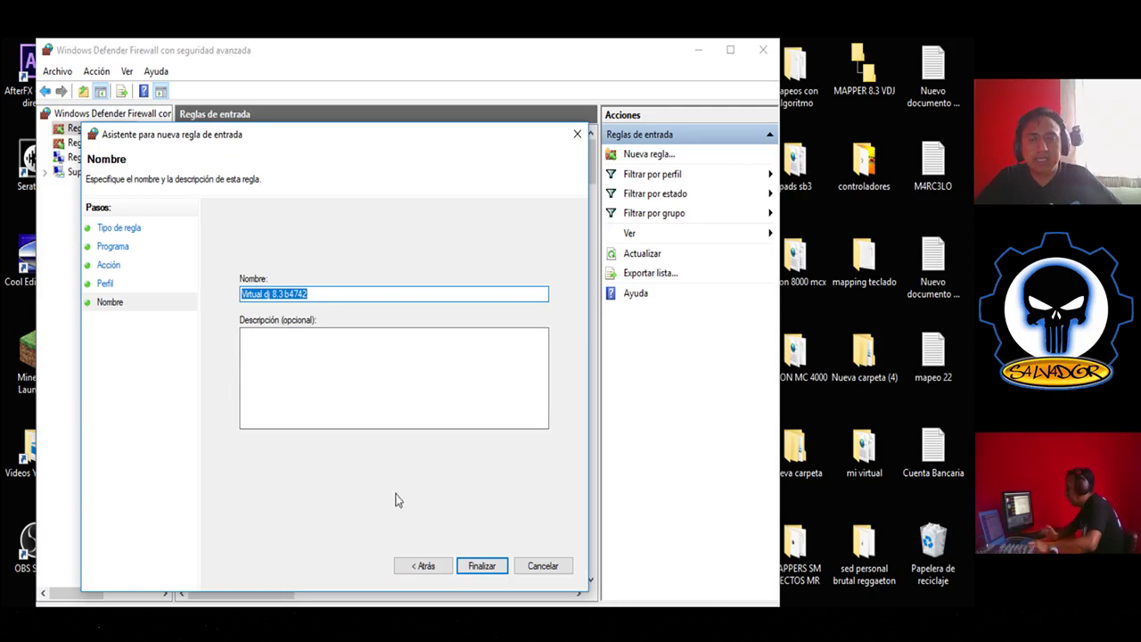
{"action": "left_click", "coordinate": [481, 566]}
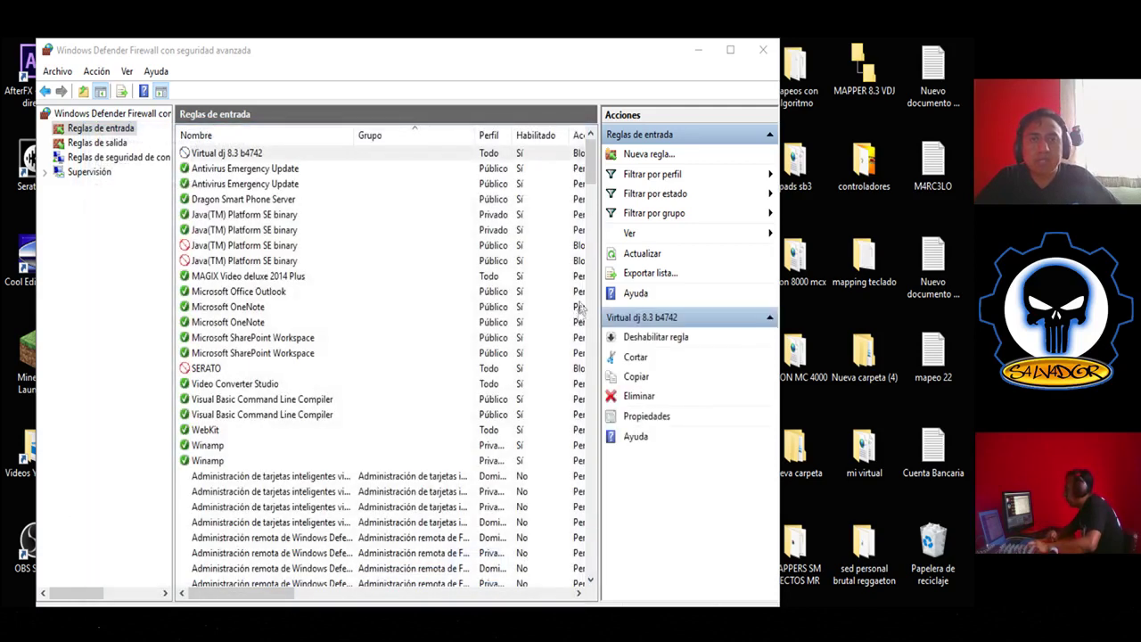
Start a new outbound firewall rule of the Programa type.
{"action": "left_click", "coordinate": [97, 142]}
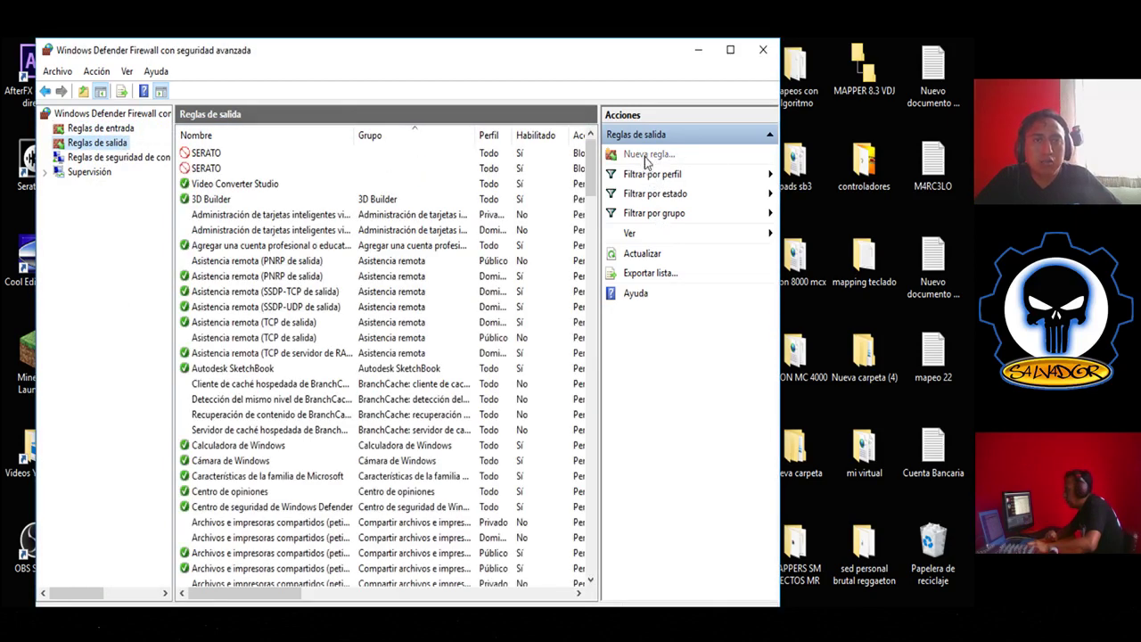
{"action": "left_click", "coordinate": [649, 157]}
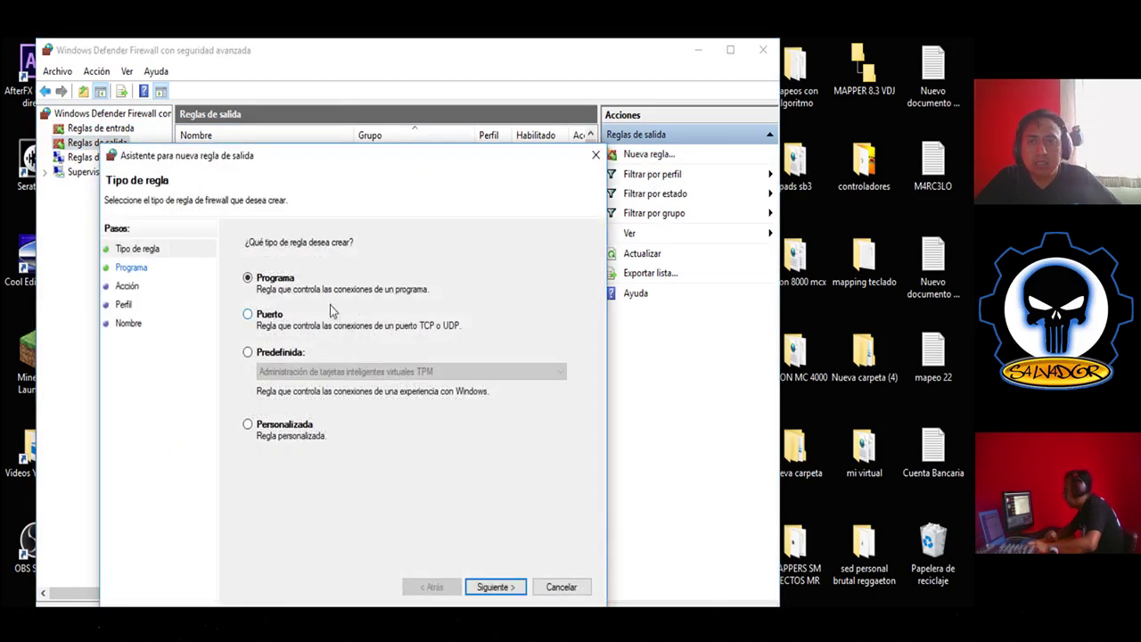
{"action": "left_click_drag", "start_coordinate": [448, 164], "coordinate": [468, 112]}
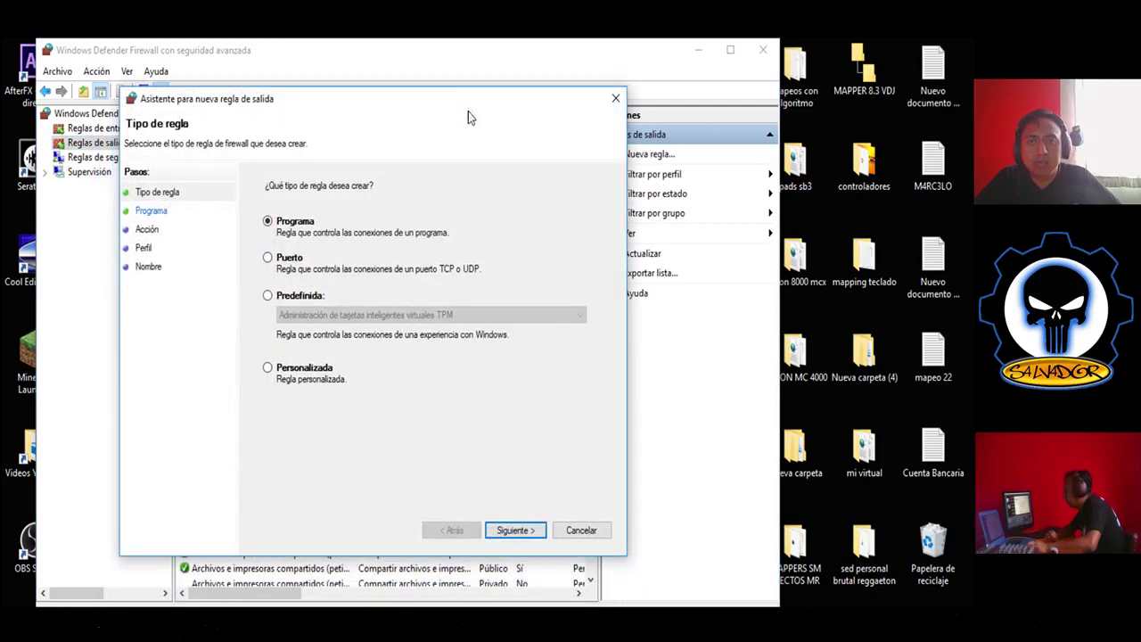
{"action": "left_click", "coordinate": [514, 532]}
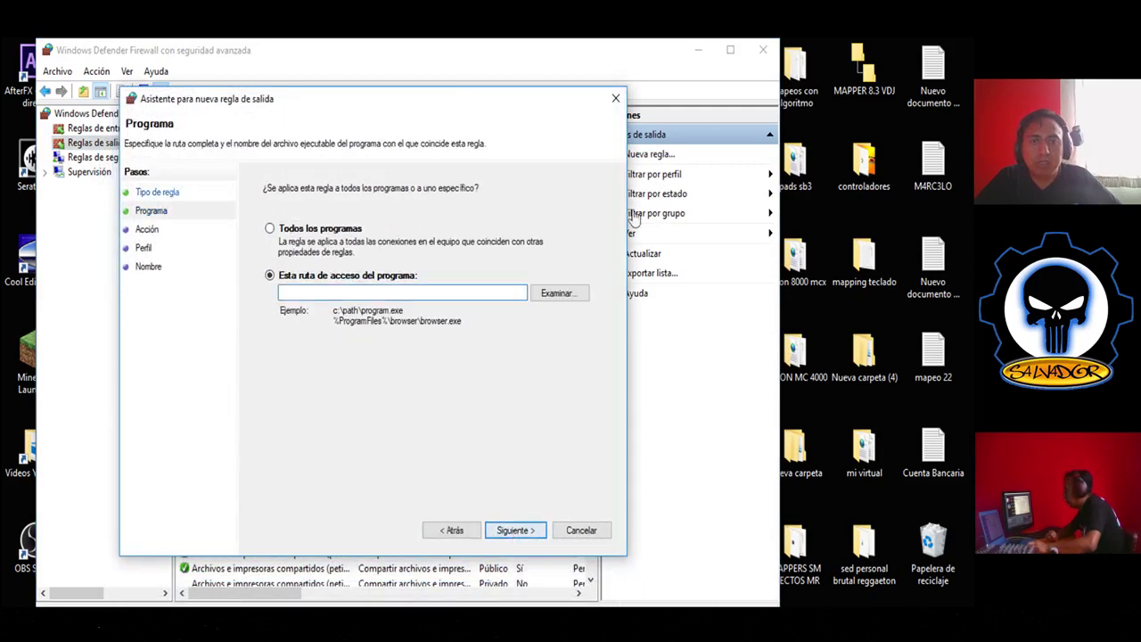
Set the outbound rule's program path to virtualdj8 in the VirtualDJ folder under Archivos de programa (x86).
{"action": "left_click", "coordinate": [554, 298]}
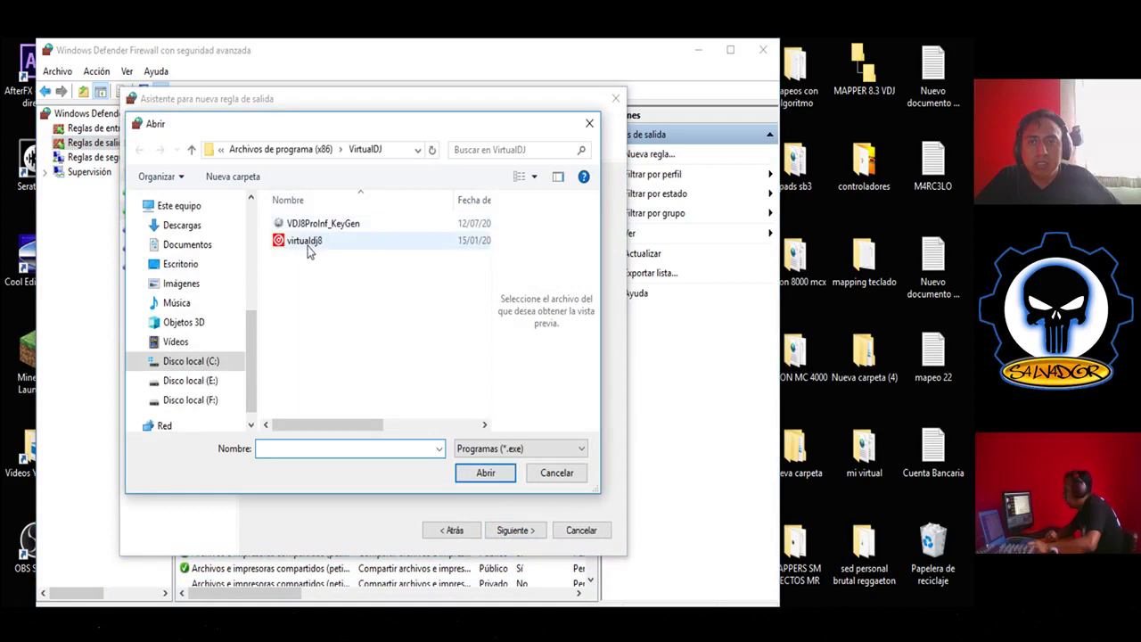
{"action": "left_click", "coordinate": [307, 243]}
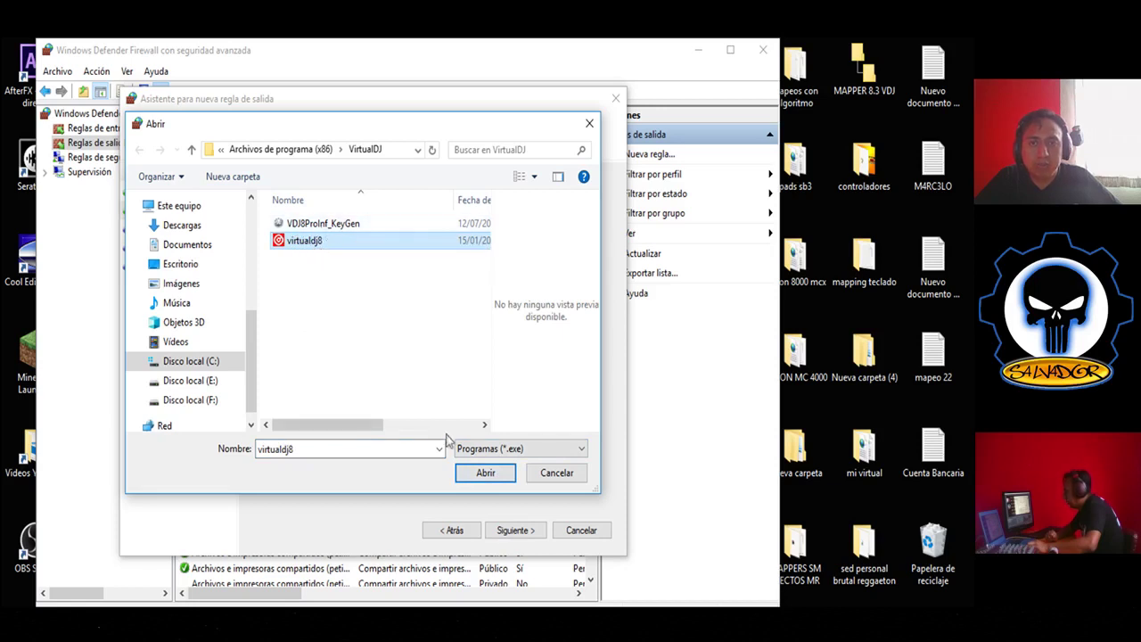
{"action": "left_click", "coordinate": [487, 474]}
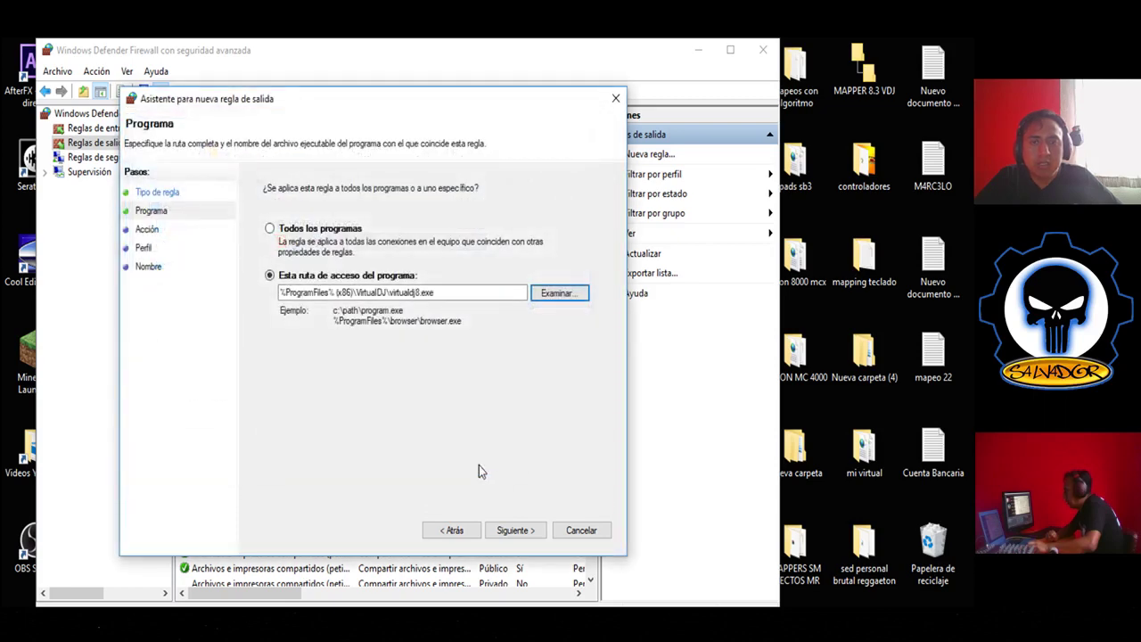
{"action": "left_click", "coordinate": [520, 530]}
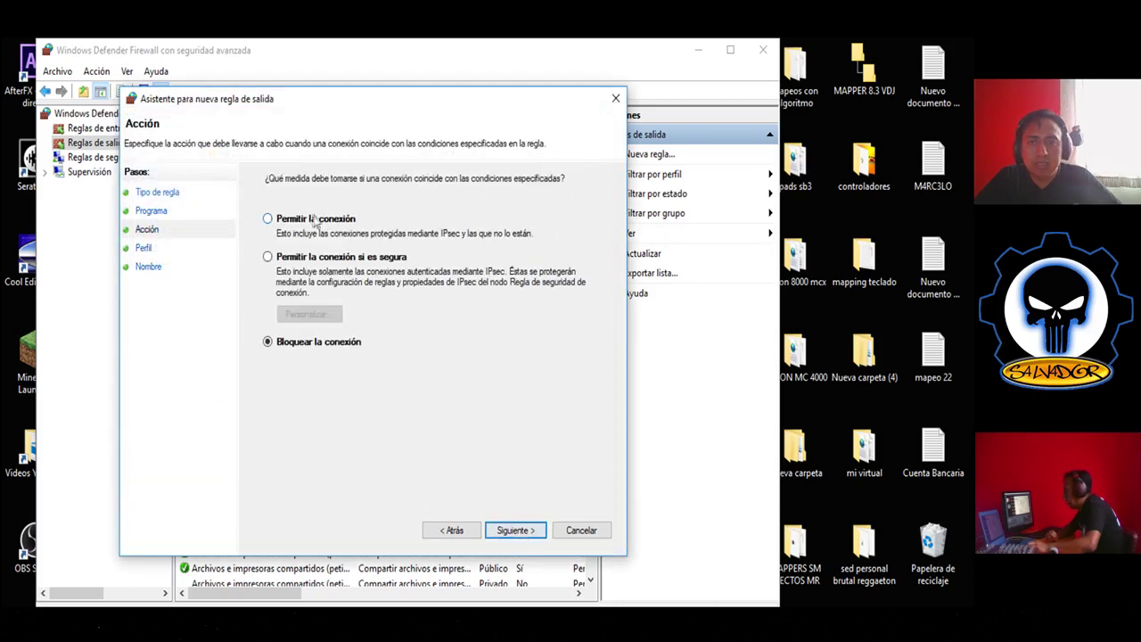
Keep the outbound rule blocking the connection on all three profiles, name it "Virtual dj 8.3 b4742" and finish creating it.
{"action": "left_click", "coordinate": [505, 532]}
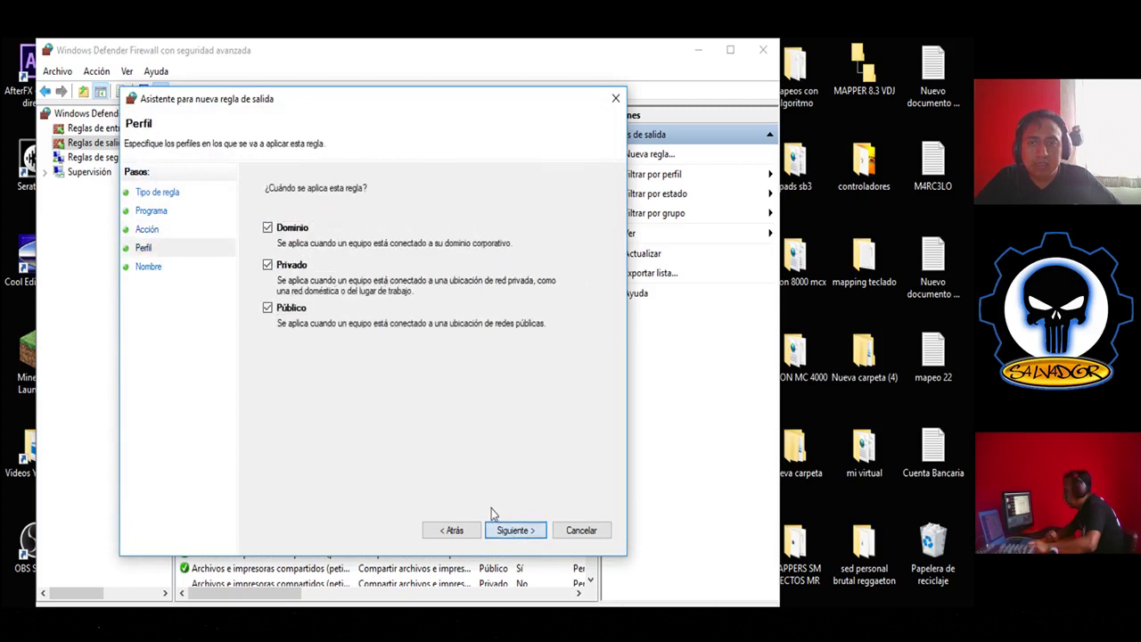
{"action": "left_click", "coordinate": [519, 530]}
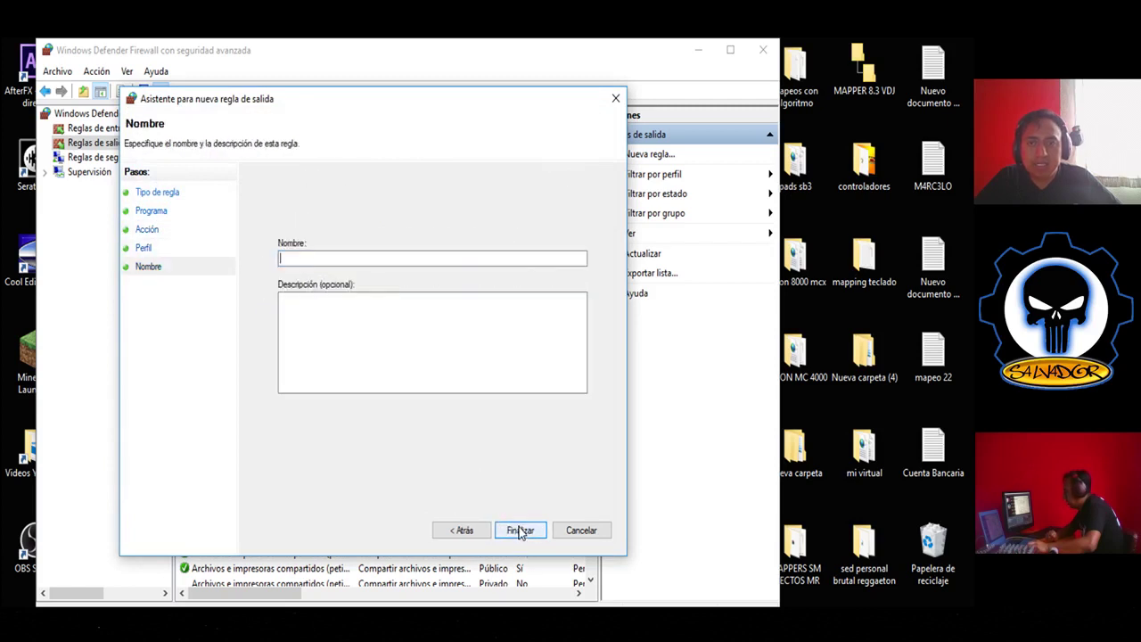
{"action": "key", "text": "ctrl+v"}
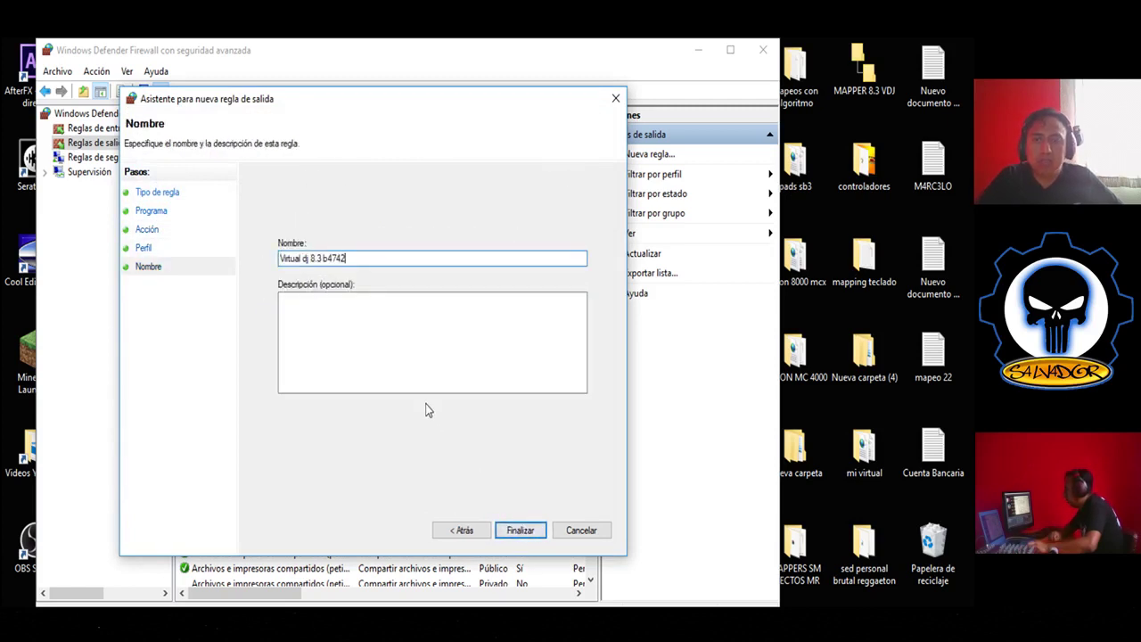
{"action": "left_click", "coordinate": [520, 530]}
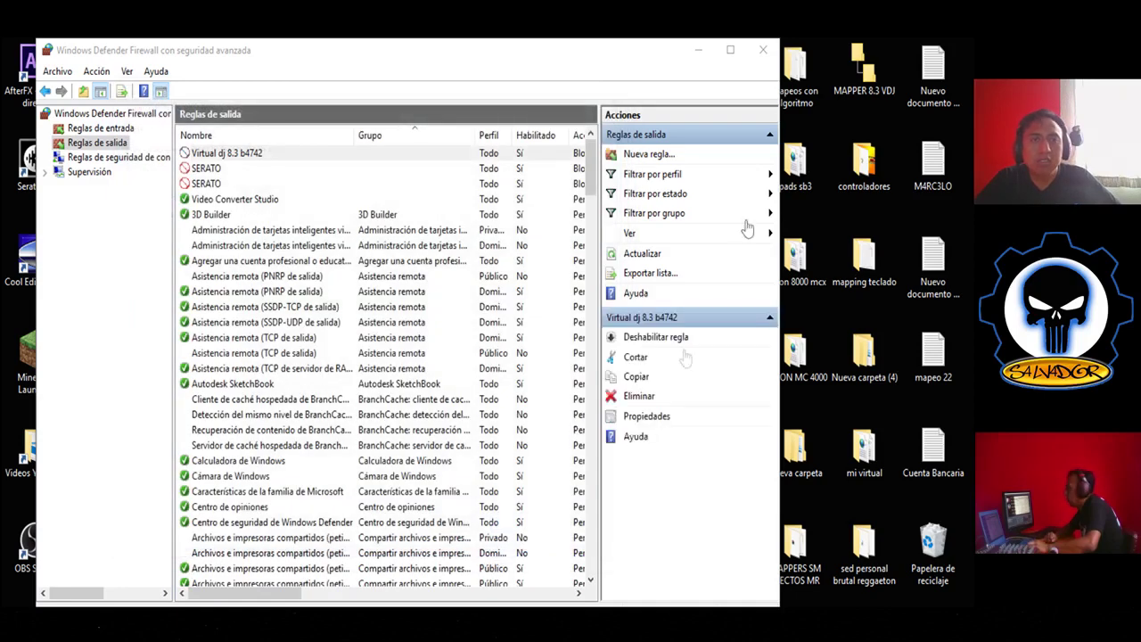
Close the advanced firewall window and refresh the desktop.
{"action": "left_click", "coordinate": [763, 52]}
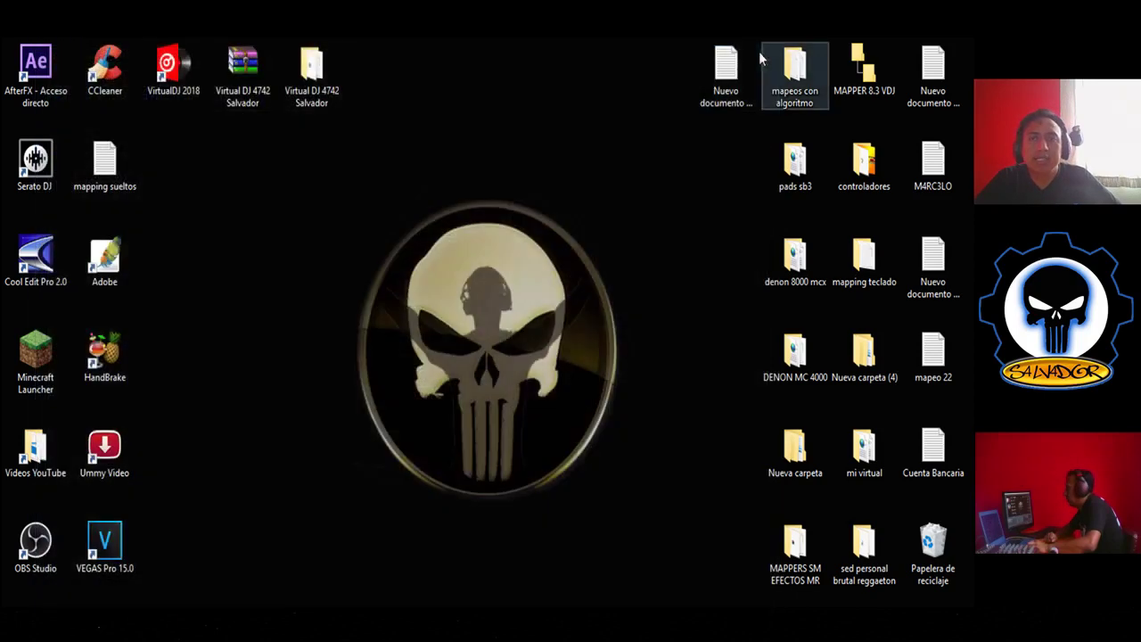
{"action": "right_click", "coordinate": [370, 287]}
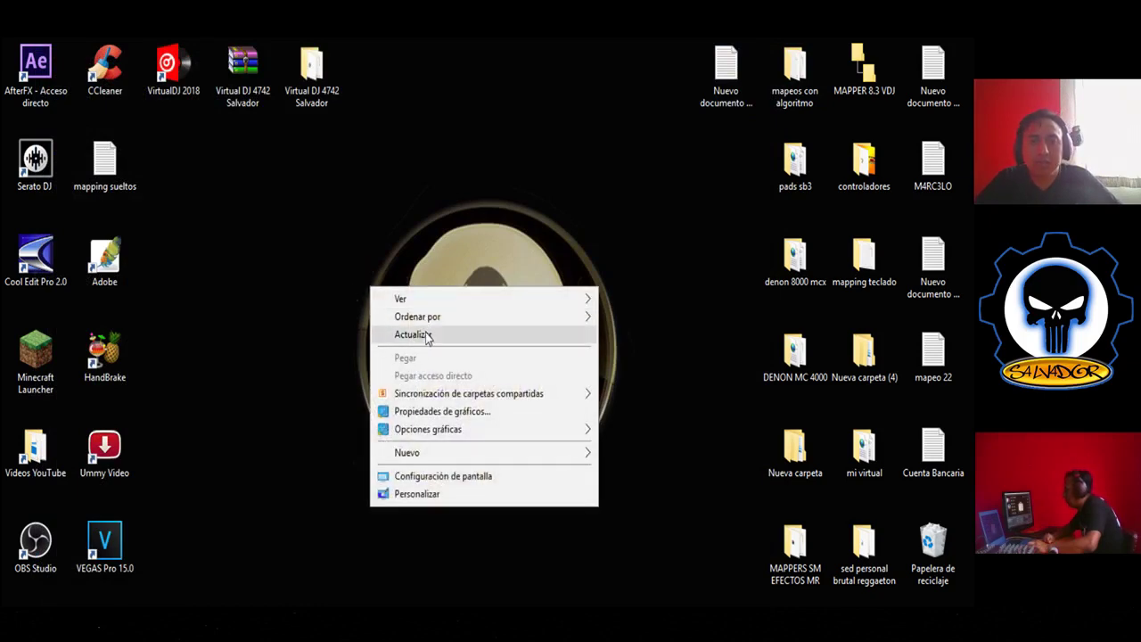
{"action": "left_click", "coordinate": [425, 333]}
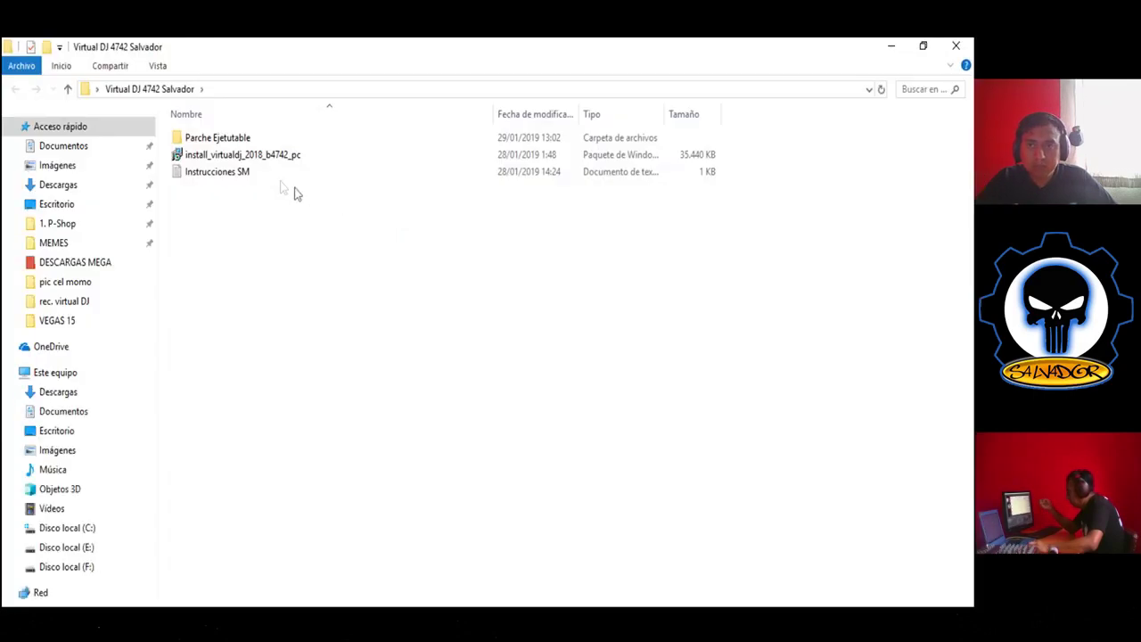
Review the Instrucciones SM text file in the Virtual DJ 4742 Salvador folder, and close the file and folder.
{"action": "double_click", "coordinate": [225, 172]}
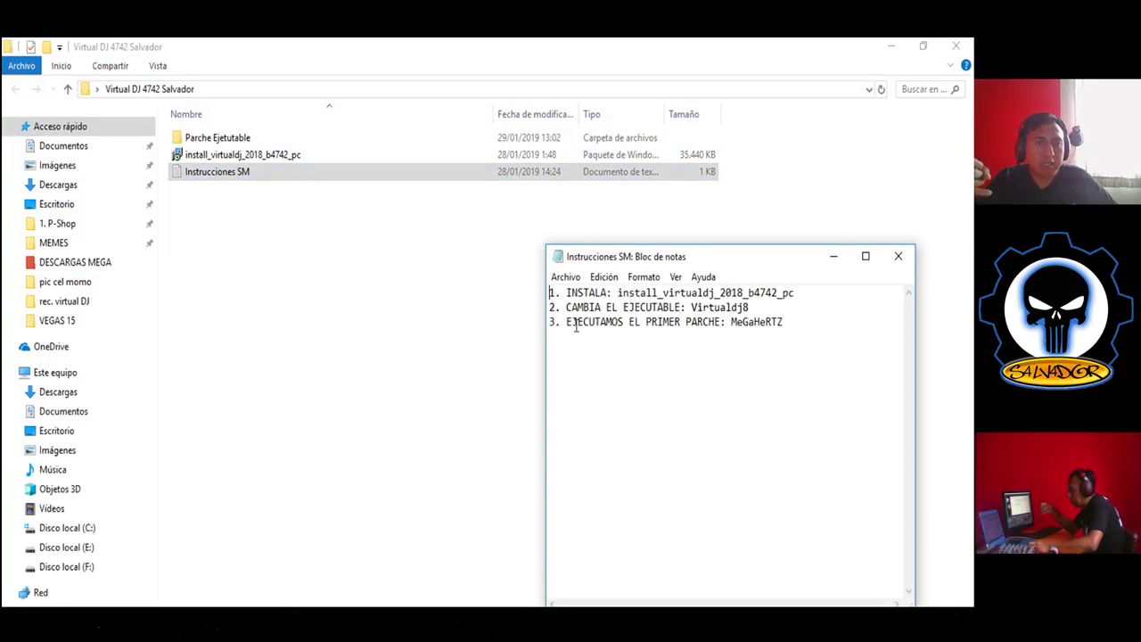
{"action": "left_click", "coordinate": [897, 256]}
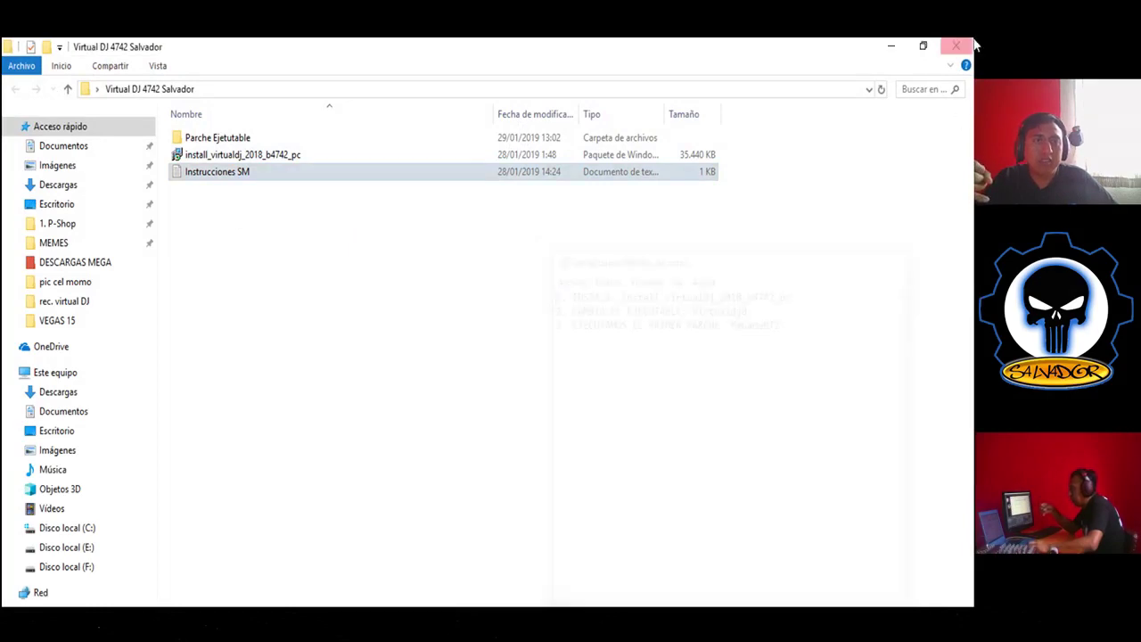
{"action": "left_click", "coordinate": [956, 45]}
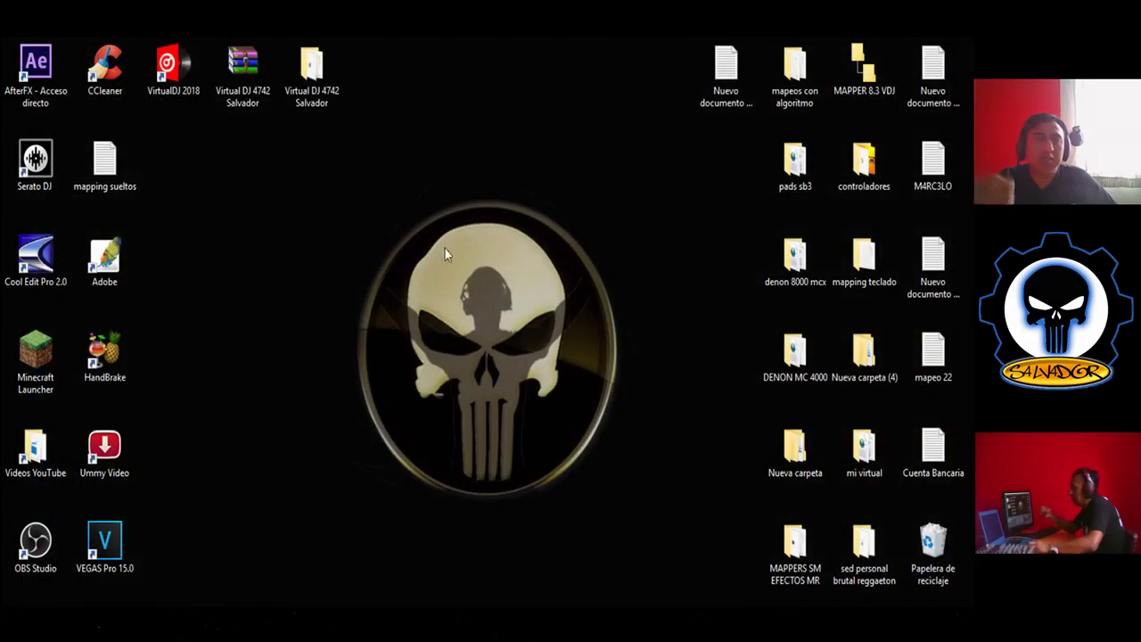
Launch VirtualDJ 2018 from the desktop, dismiss the account sign-in and agree to continue without connecting.
{"action": "double_click", "coordinate": [173, 69]}
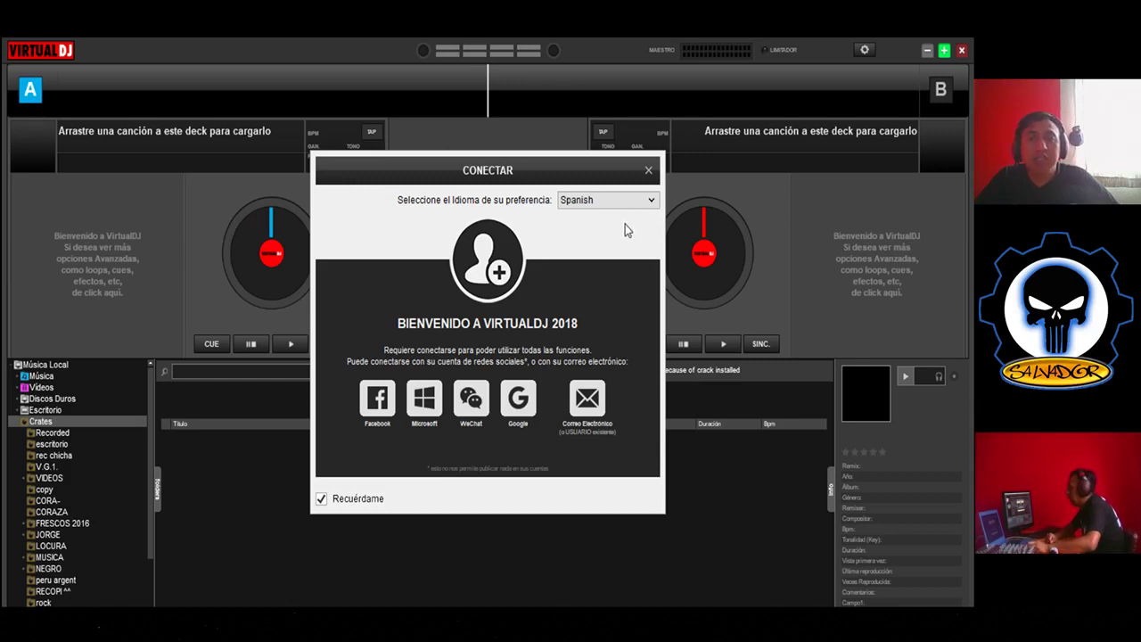
{"action": "left_click", "coordinate": [648, 170]}
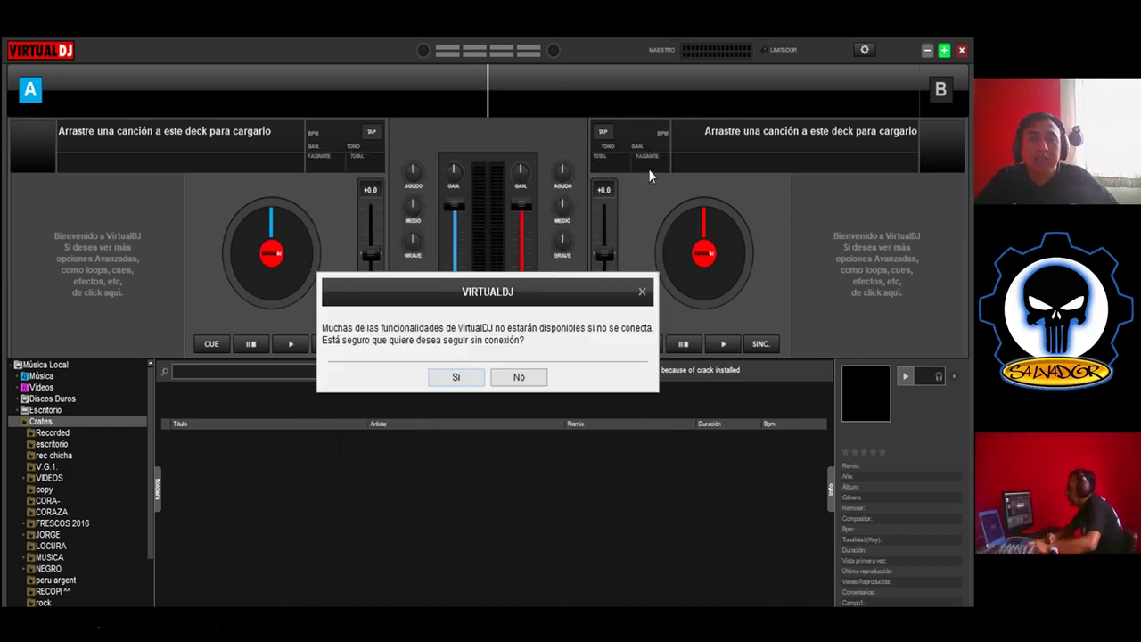
{"action": "left_click", "coordinate": [457, 378]}
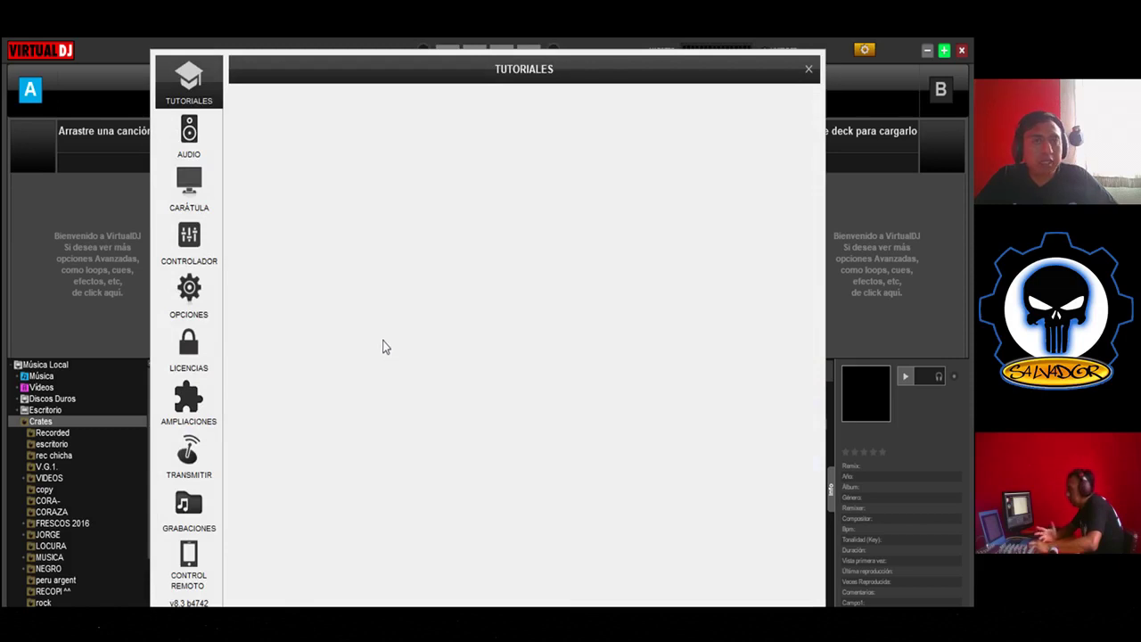
Review VirtualDJ's audio, skin, controller mapping and options settings, including the mappings available for Keyboard.
{"action": "left_click", "coordinate": [193, 141]}
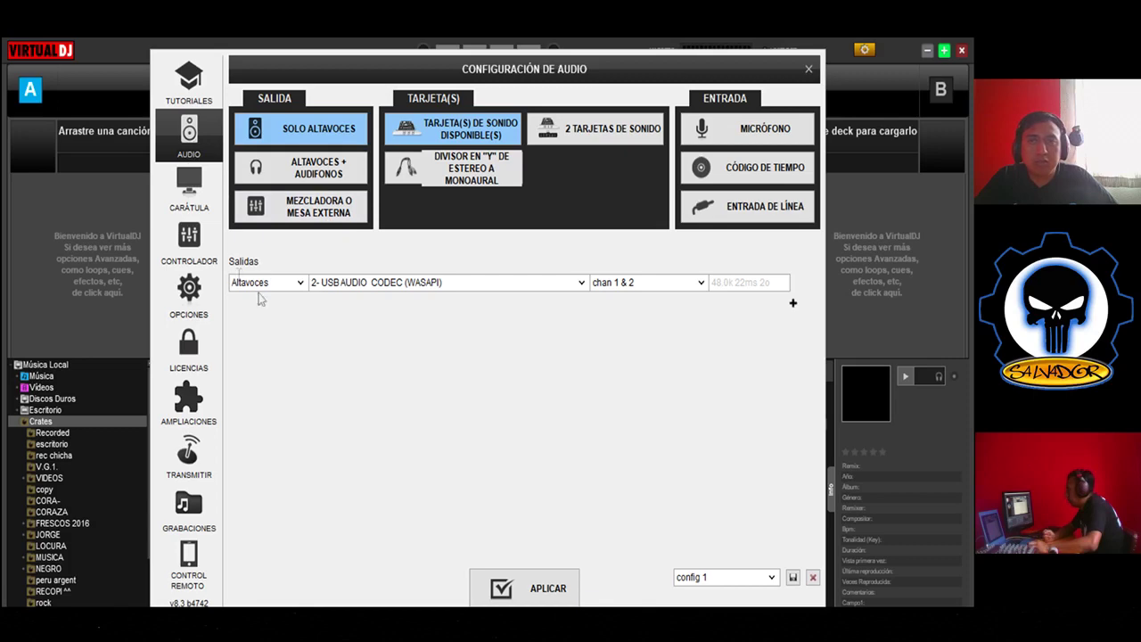
{"action": "left_click", "coordinate": [190, 196]}
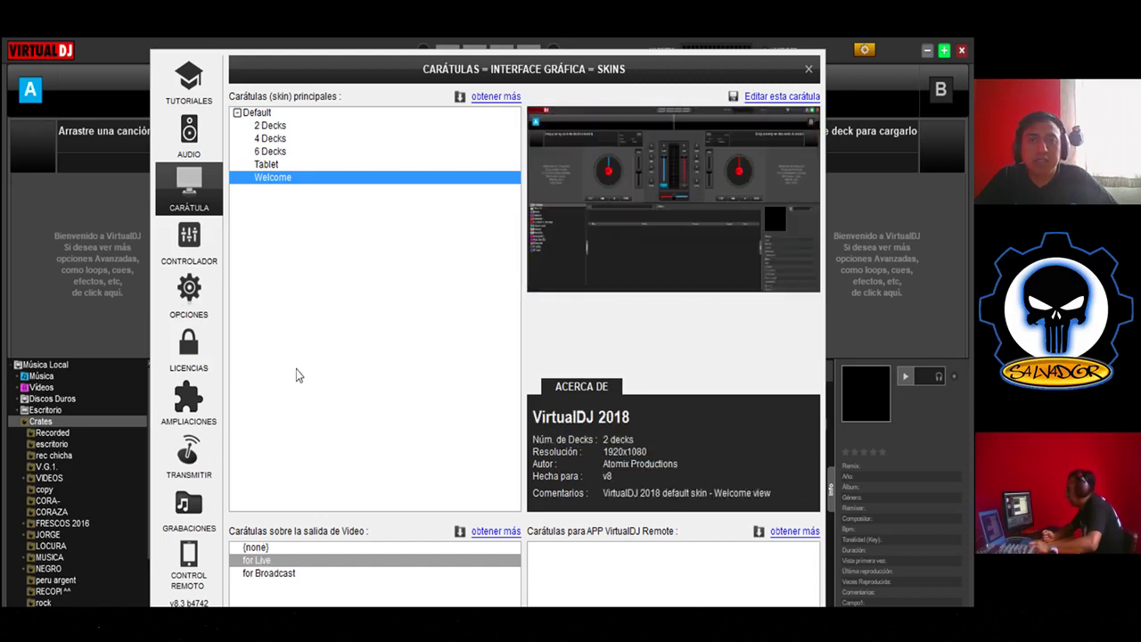
{"action": "left_click", "coordinate": [191, 250]}
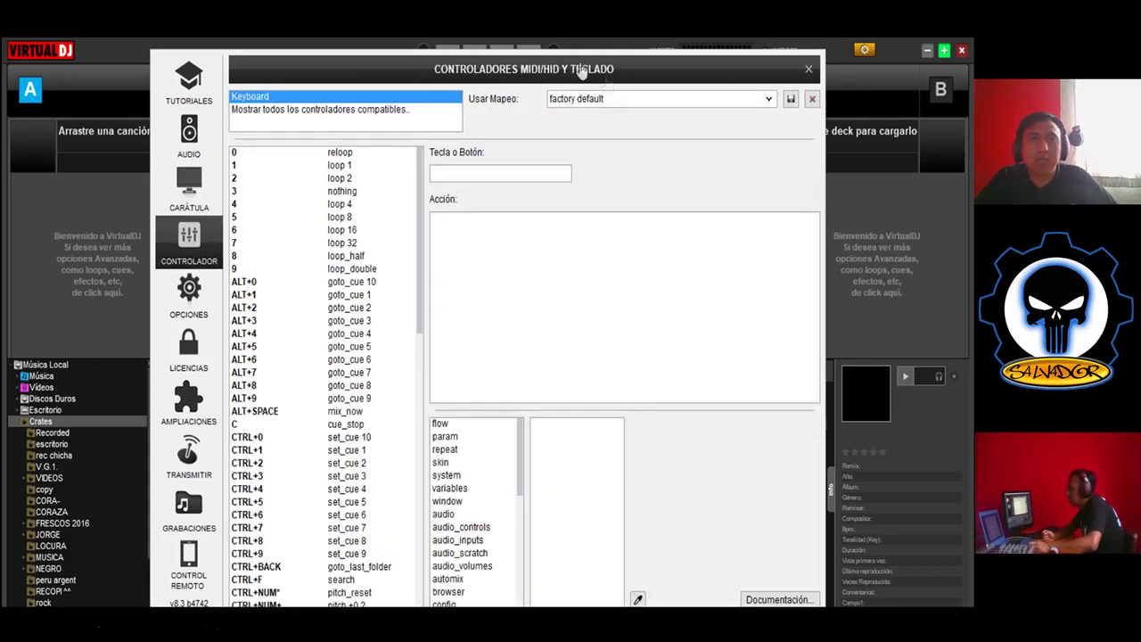
{"action": "left_click", "coordinate": [770, 100]}
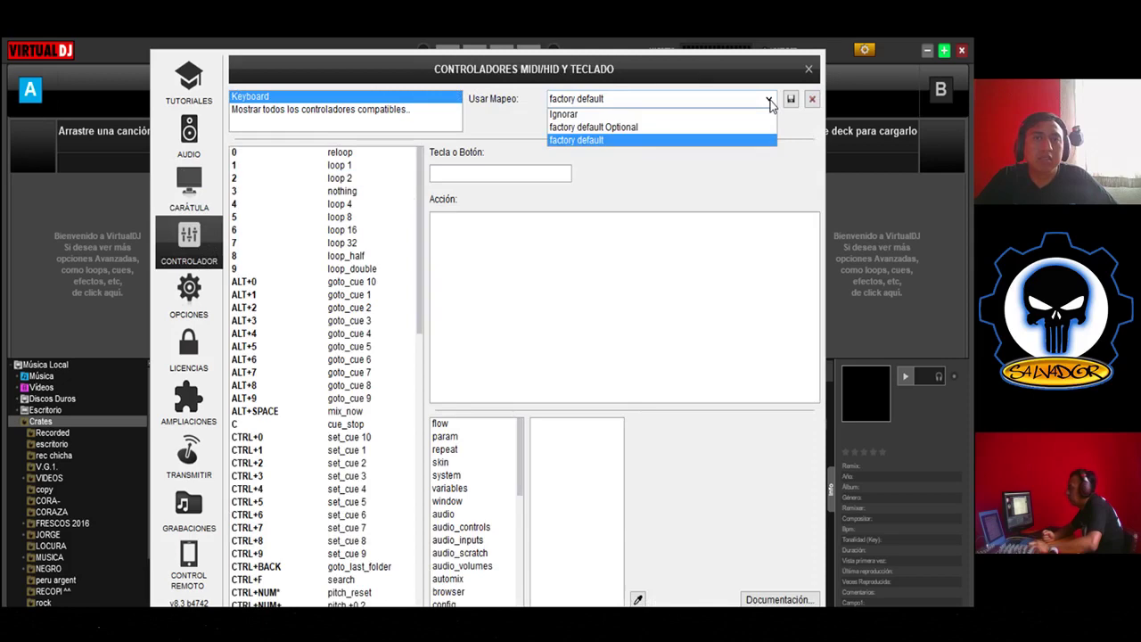
{"action": "left_click", "coordinate": [771, 101]}
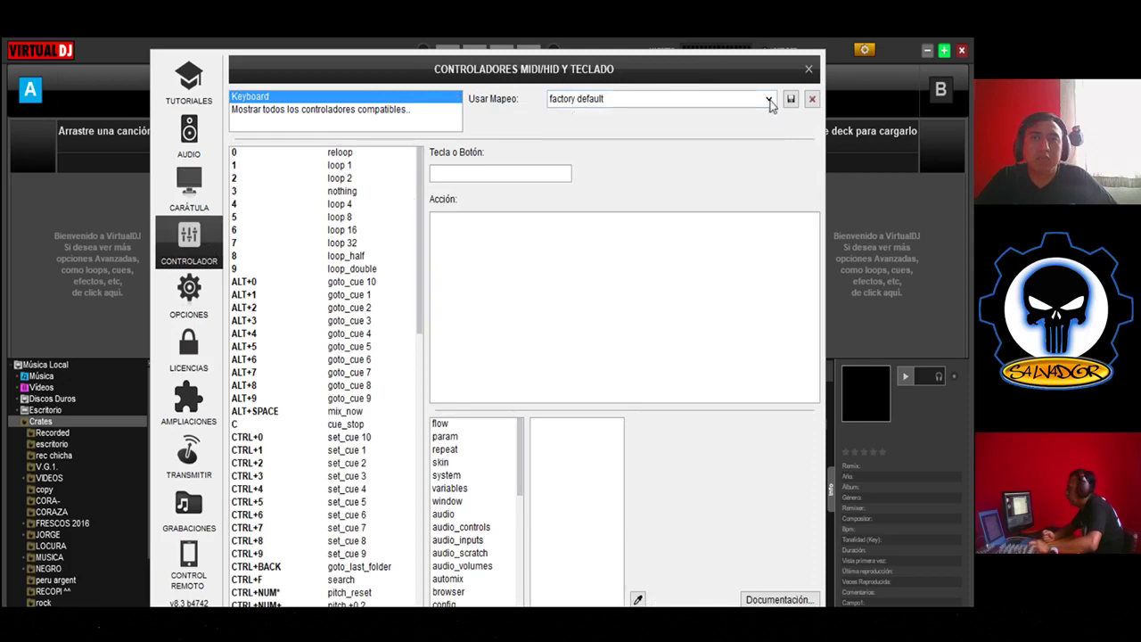
{"action": "left_click", "coordinate": [188, 294]}
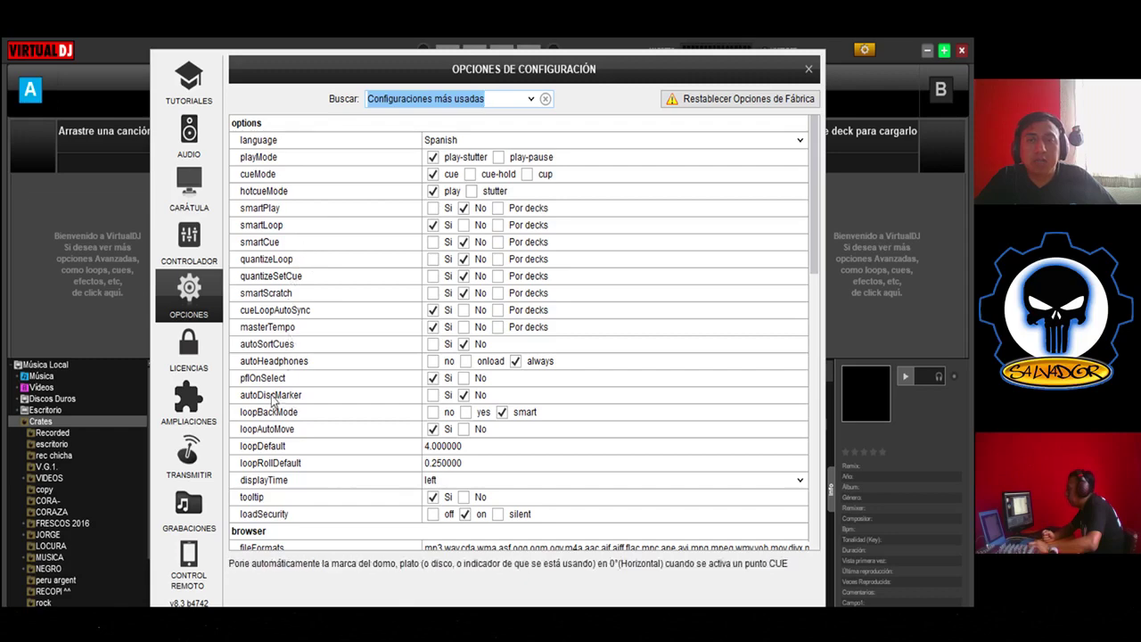
Review the active software licences and browse the controllers offered under the Home licence, including the Pioneer DDJ models.
{"action": "left_click", "coordinate": [189, 357]}
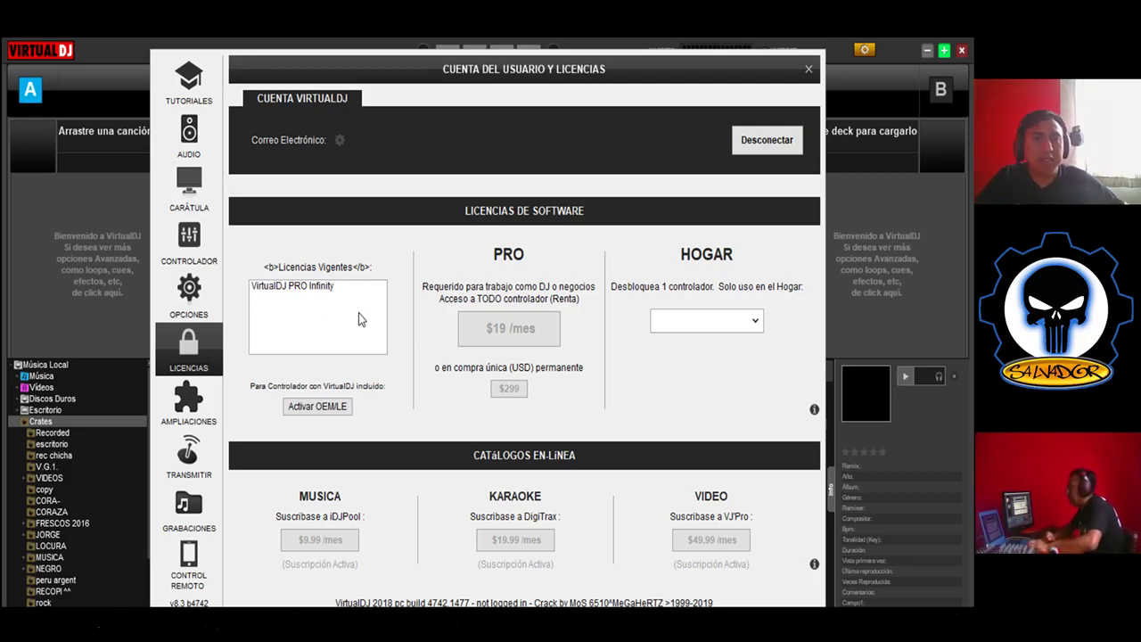
{"action": "left_click", "coordinate": [757, 323]}
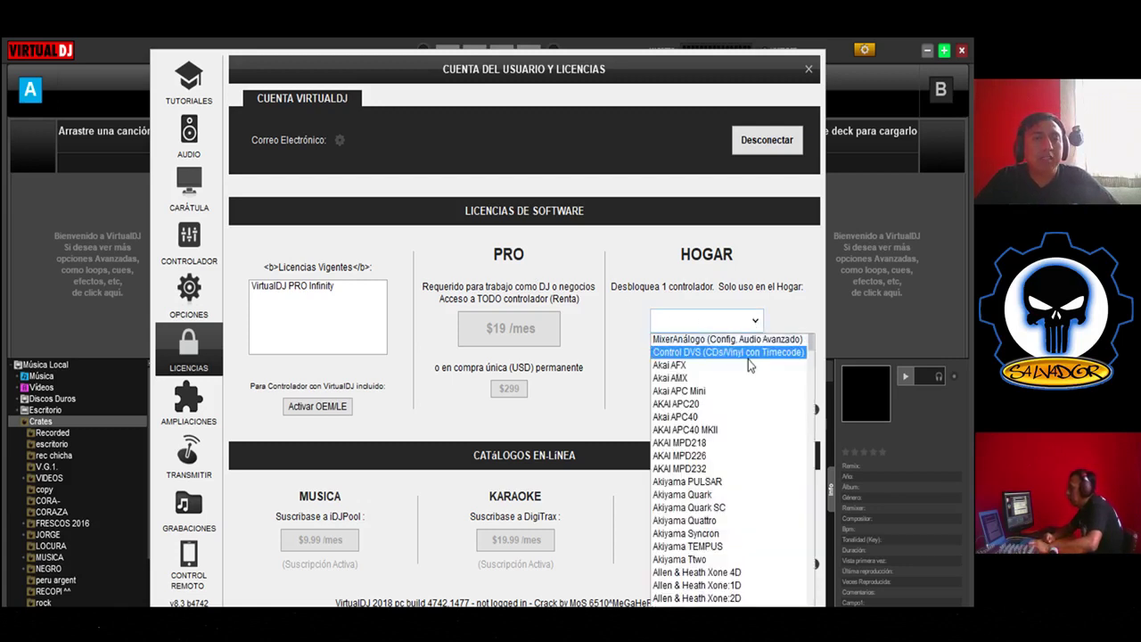
{"action": "scroll", "coordinate": [752, 363], "scroll_direction": "down", "scroll_amount": 4}
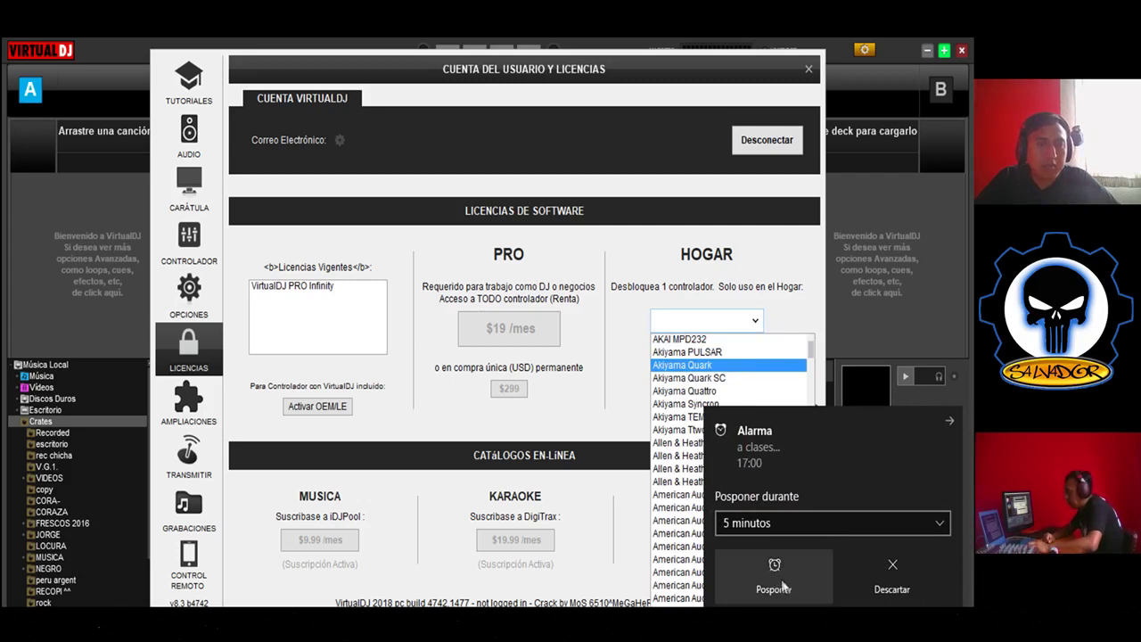
{"action": "left_click", "coordinate": [881, 588]}
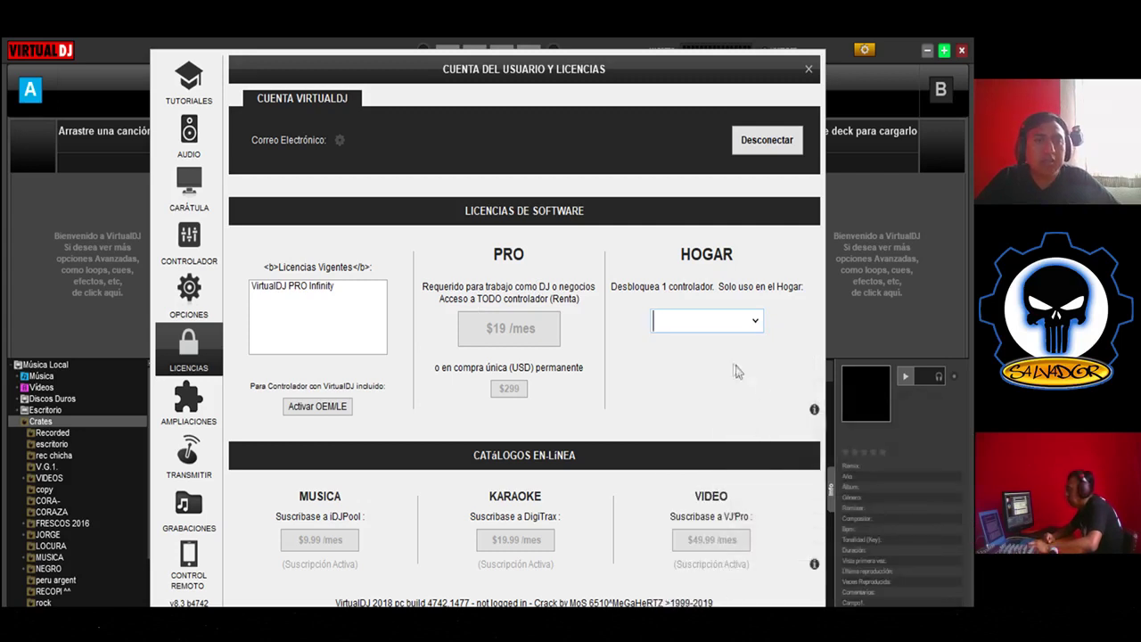
{"action": "left_click", "coordinate": [755, 320]}
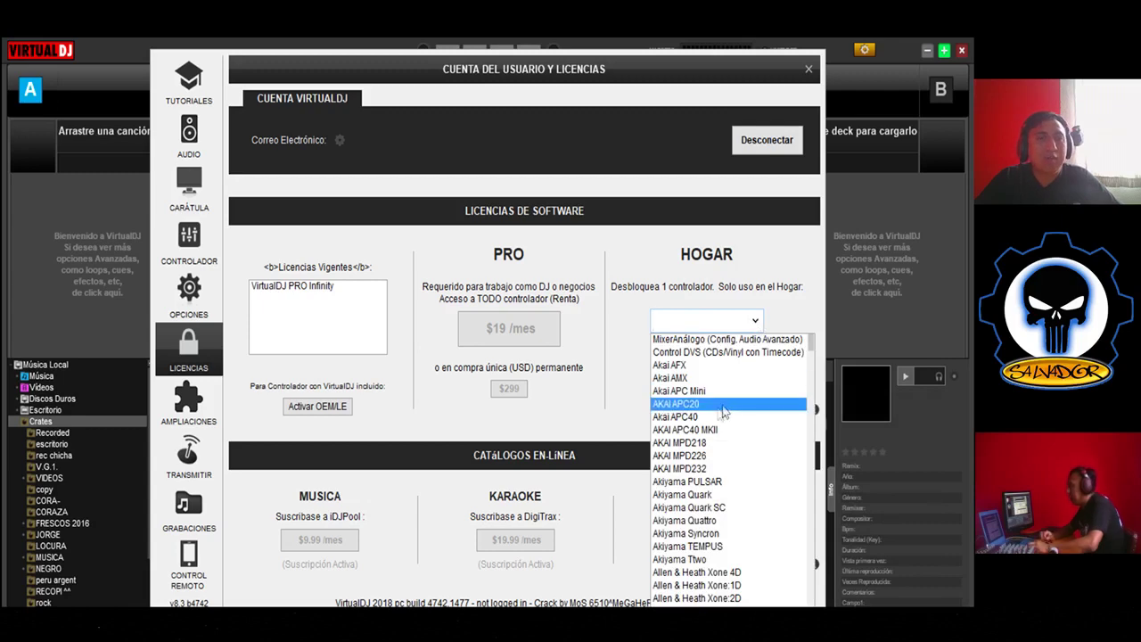
{"action": "scroll", "coordinate": [724, 411], "scroll_direction": "down", "scroll_amount": 8}
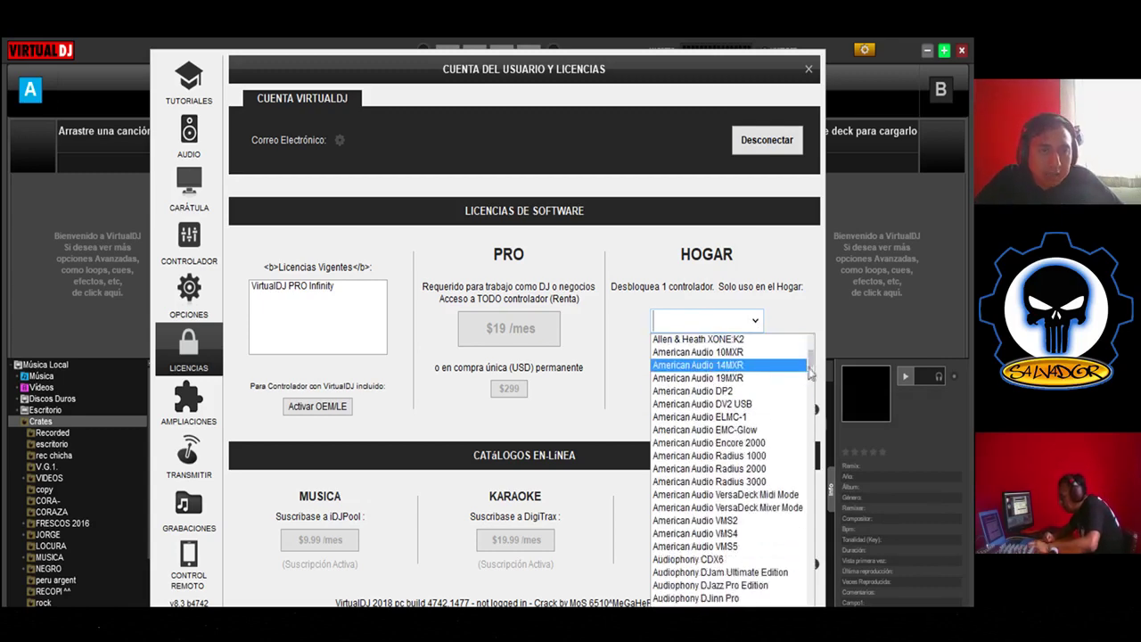
{"action": "left_click_drag", "start_coordinate": [810, 372], "coordinate": [812, 546]}
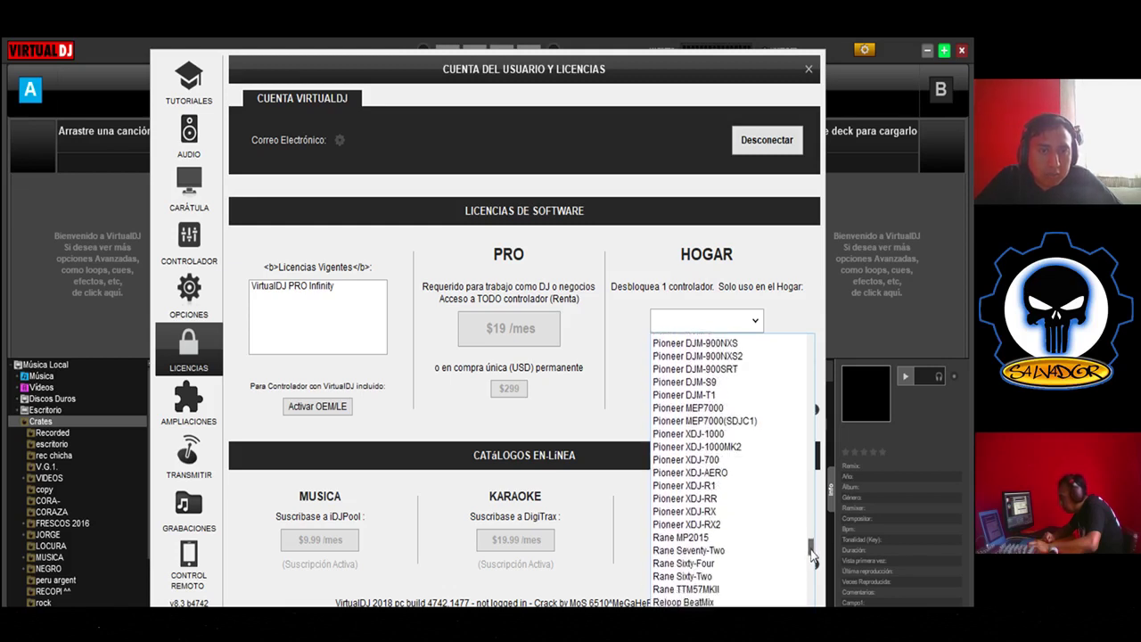
{"action": "left_click_drag", "start_coordinate": [811, 552], "coordinate": [813, 541]}
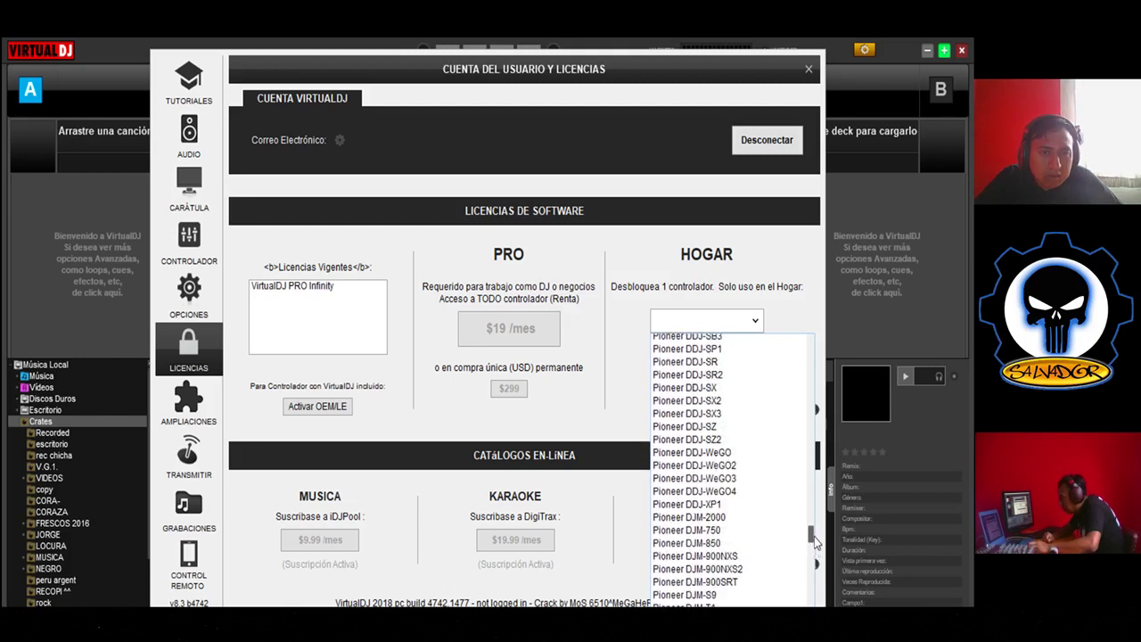
{"action": "left_click_drag", "start_coordinate": [813, 541], "coordinate": [813, 534]}
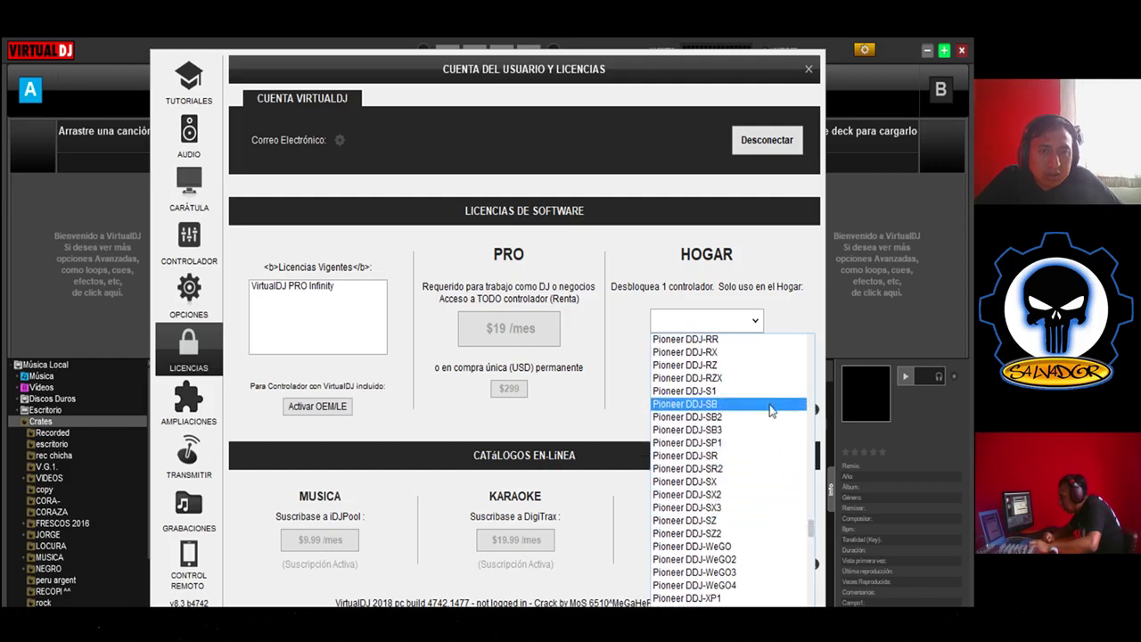
{"action": "scroll", "coordinate": [749, 399], "scroll_direction": "up", "scroll_amount": 2}
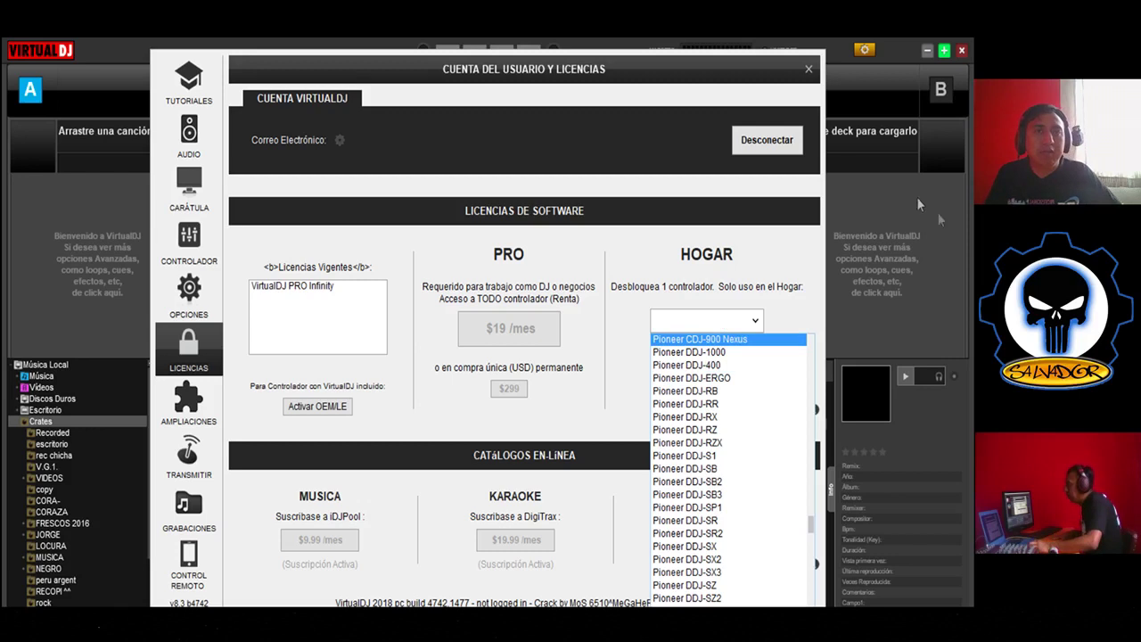
Review the extensions, broadcast, recording and remote control settings, recheck the licences page, and close the settings.
{"action": "left_click", "coordinate": [190, 408]}
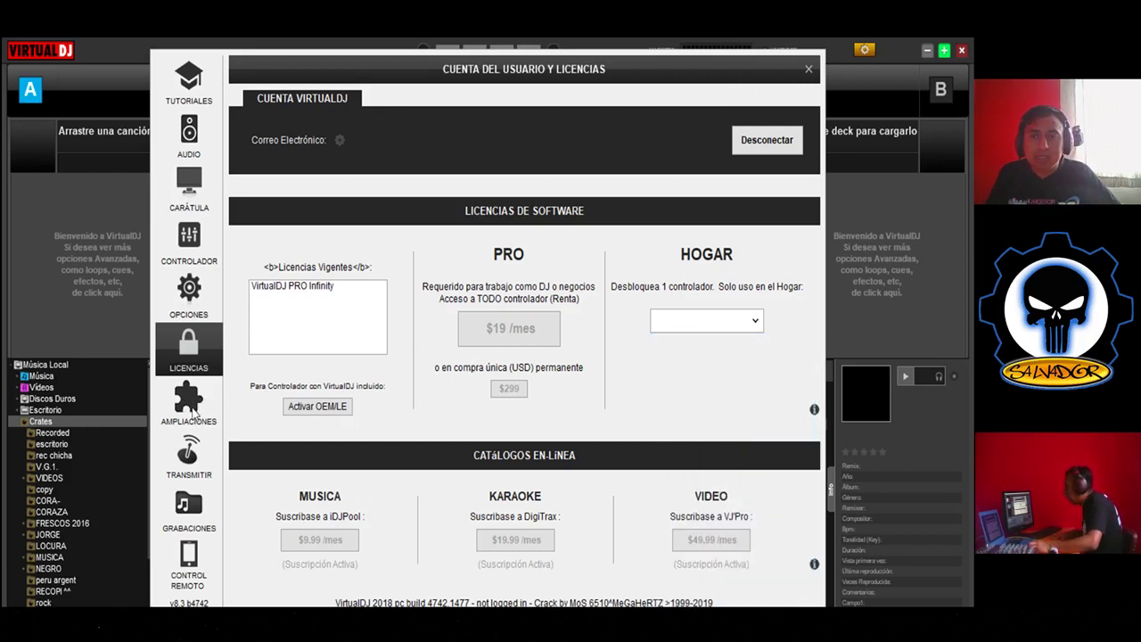
{"action": "left_click", "coordinate": [193, 410]}
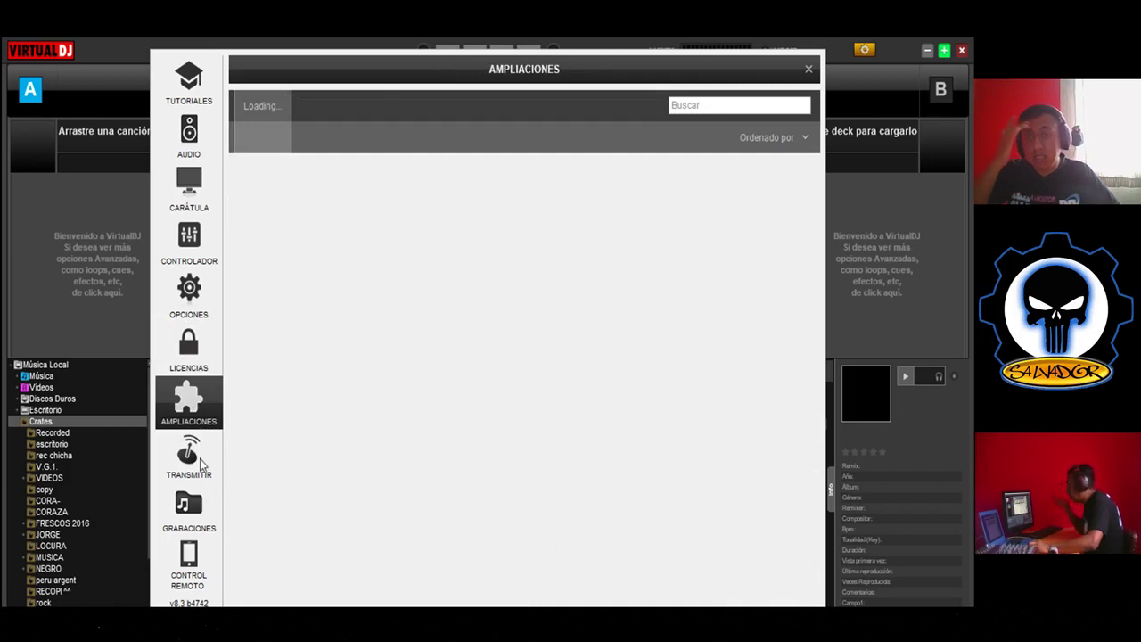
{"action": "left_click", "coordinate": [190, 456]}
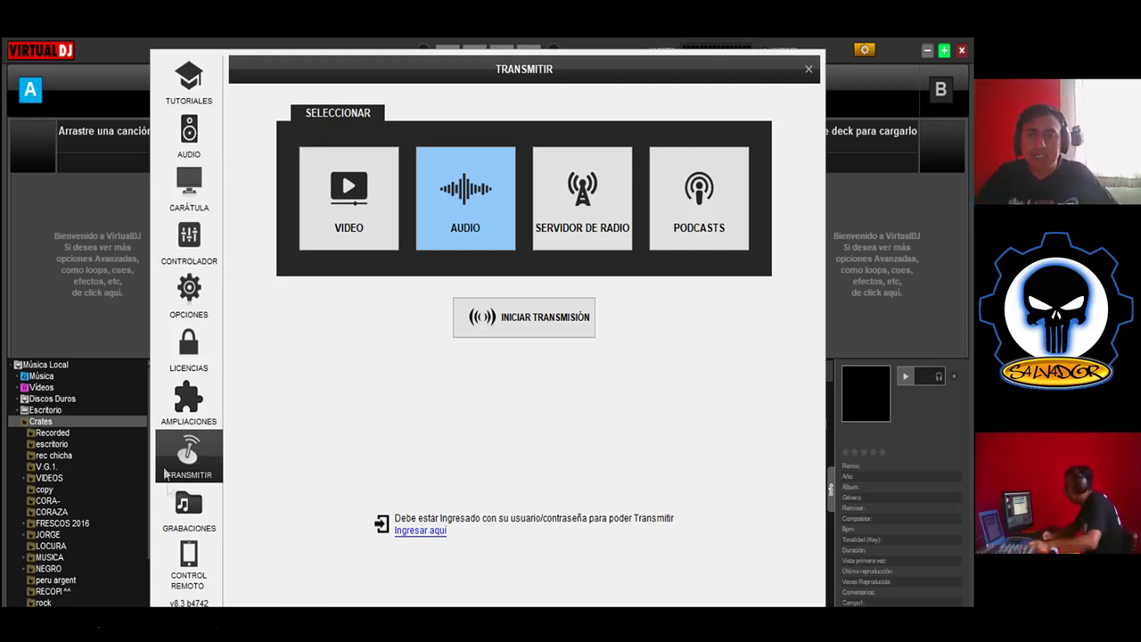
{"action": "left_click", "coordinate": [186, 517]}
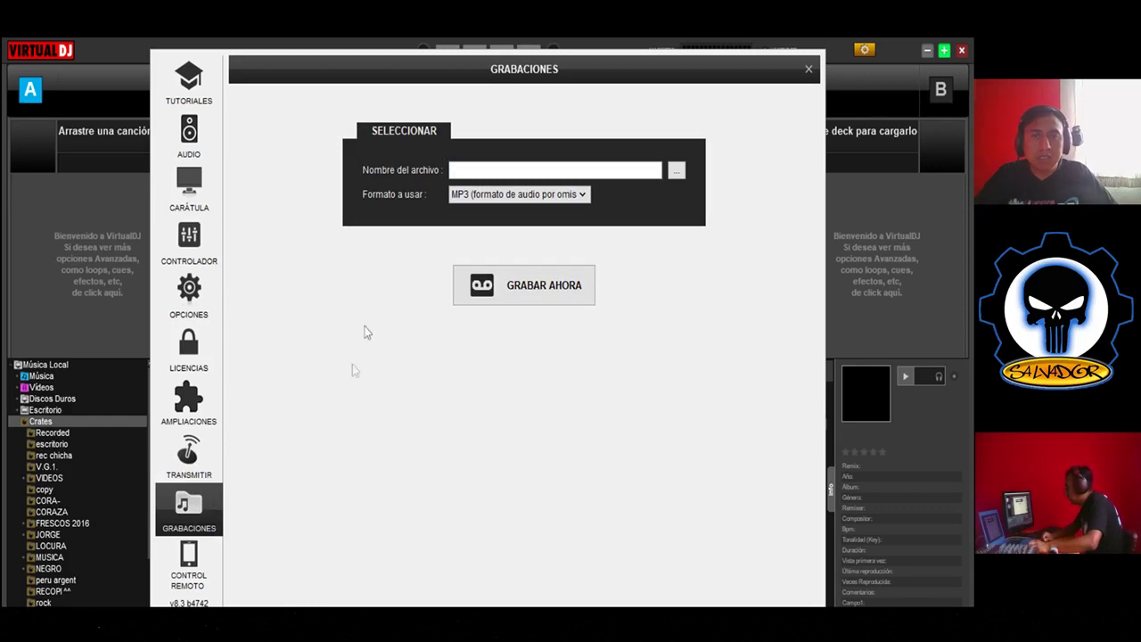
{"action": "left_click", "coordinate": [196, 576]}
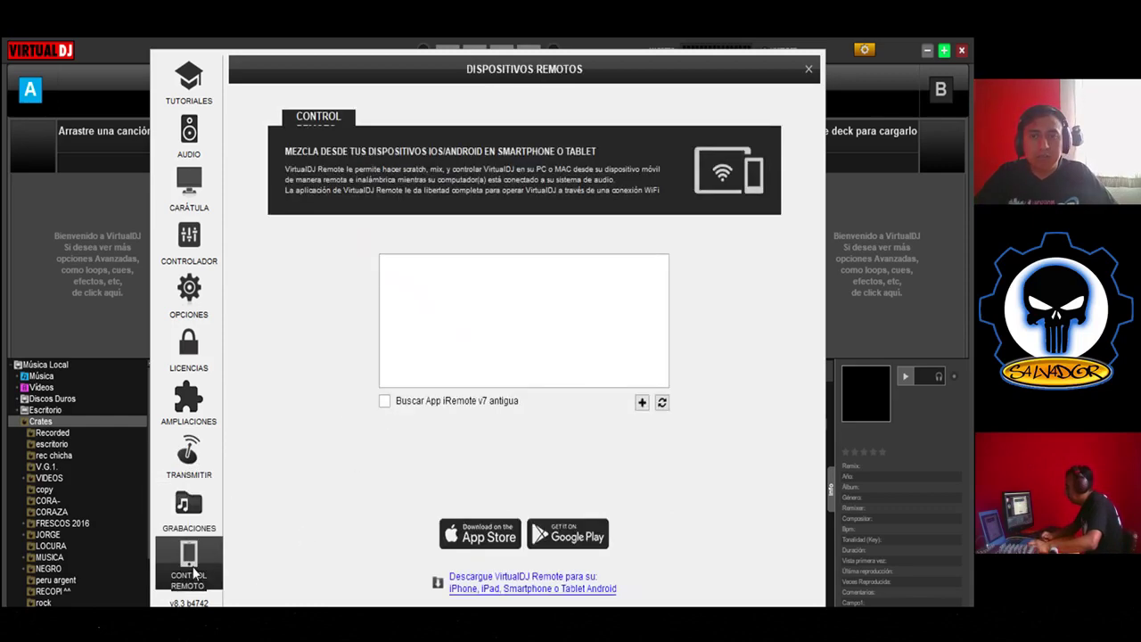
{"action": "left_click", "coordinate": [192, 268]}
{"action": "left_click", "coordinate": [191, 303]}
{"action": "left_click", "coordinate": [193, 361]}
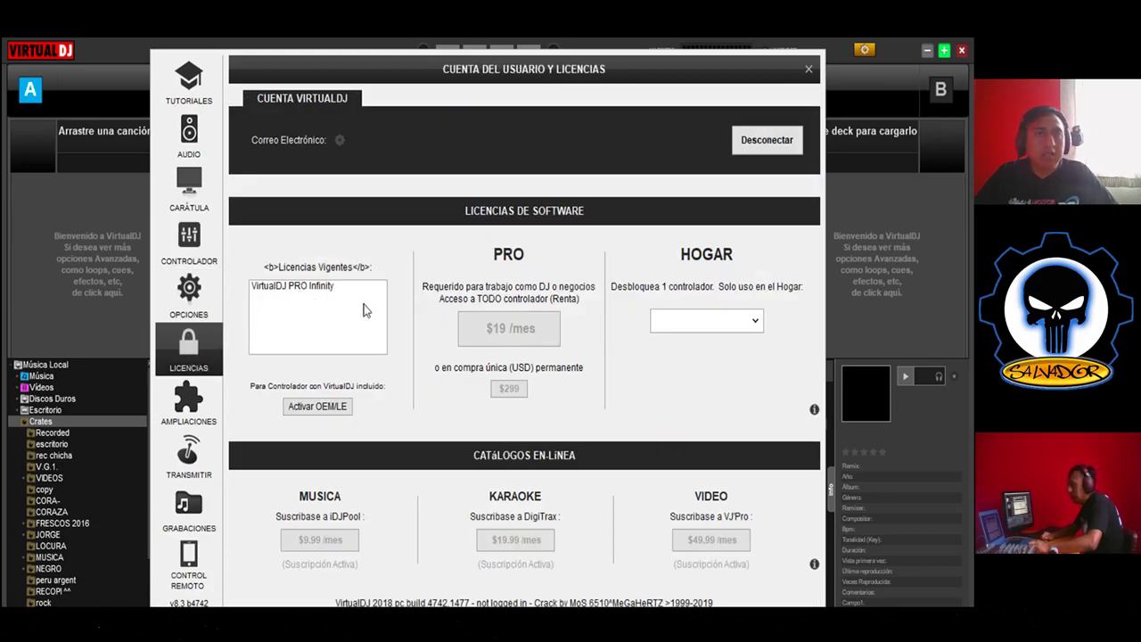
{"action": "left_click", "coordinate": [810, 73]}
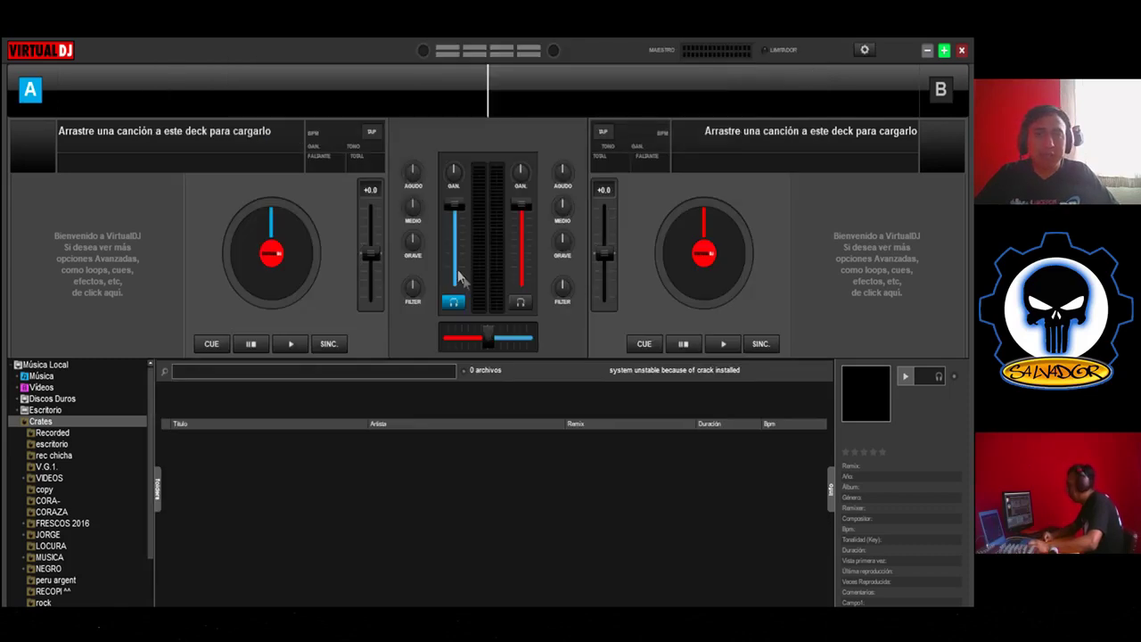
Reveal the decks' advanced options, such as loops, cues and effects, and enlarge the browser text.
{"action": "left_click", "coordinate": [122, 249]}
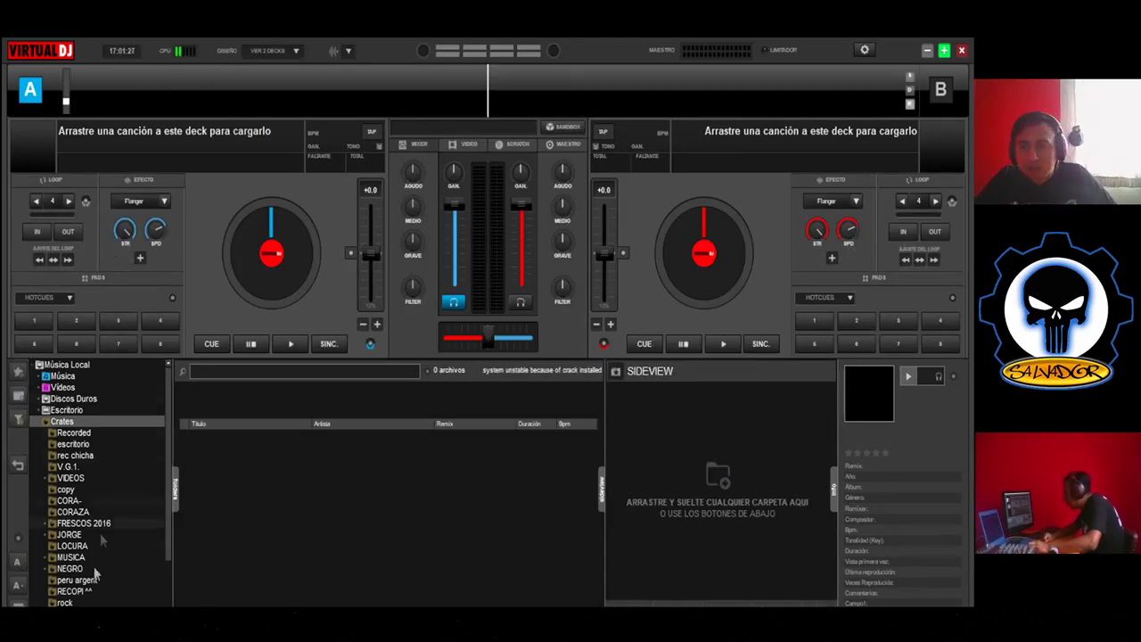
{"action": "left_click", "coordinate": [21, 585]}
{"action": "left_click", "coordinate": [22, 585]}
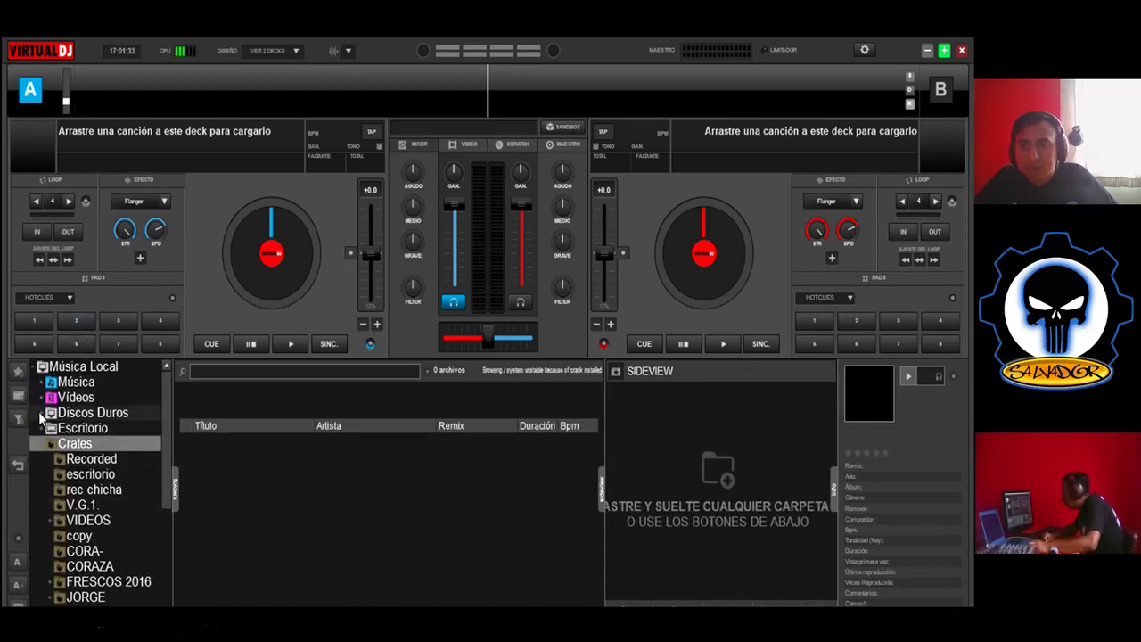
Expand Discos Duros and Disco local (F:) in the folder tree, and hide the Sideview to widen the song list.
{"action": "left_click", "coordinate": [46, 415]}
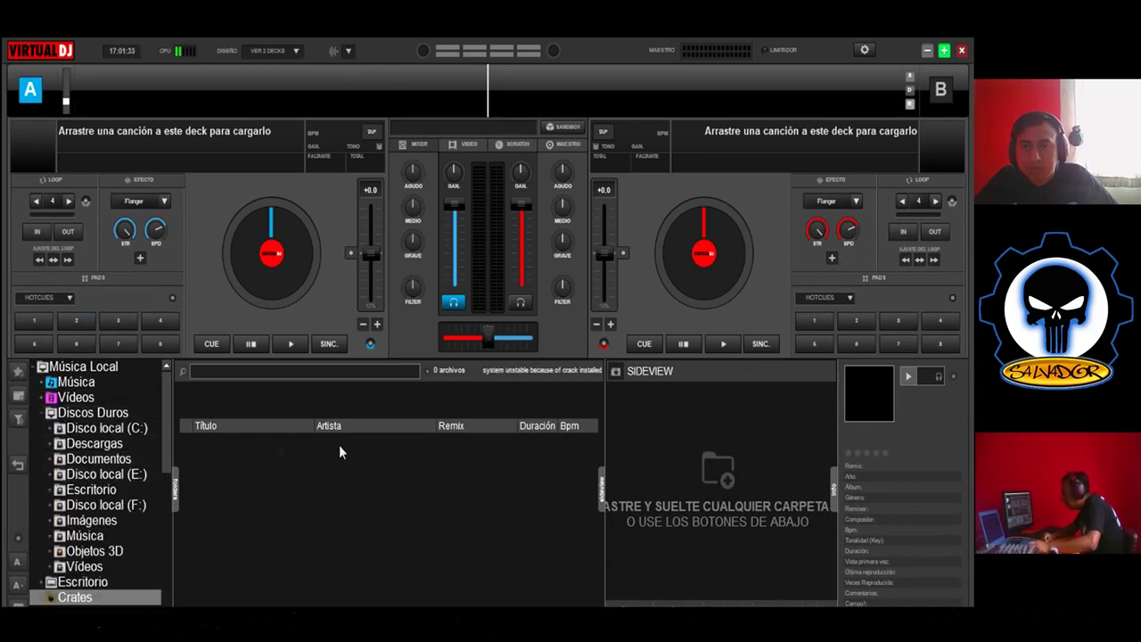
{"action": "left_click", "coordinate": [603, 492]}
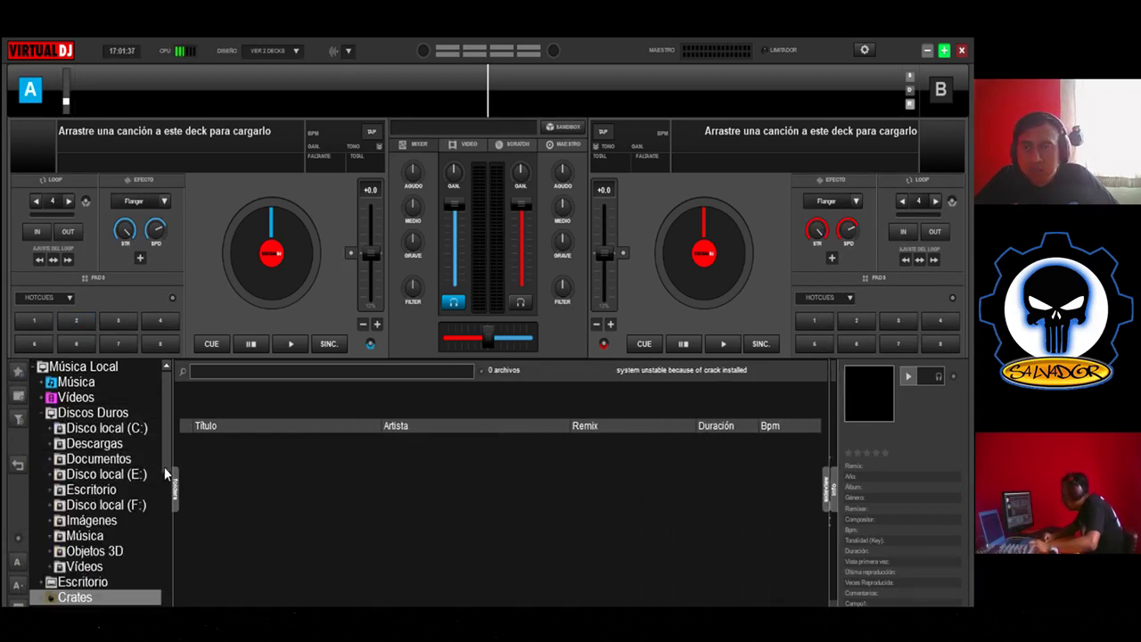
{"action": "scroll", "coordinate": [89, 489], "scroll_direction": "down", "scroll_amount": 1}
{"action": "scroll", "coordinate": [90, 489], "scroll_direction": "up", "scroll_amount": 1}
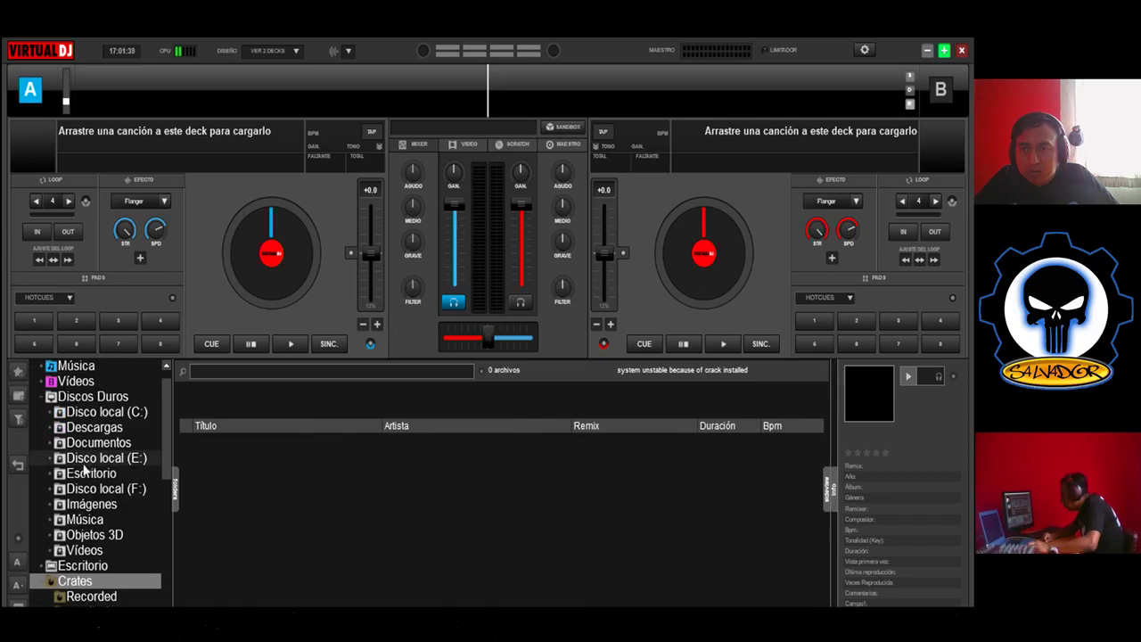
{"action": "scroll", "coordinate": [72, 496], "scroll_direction": "down", "scroll_amount": 1}
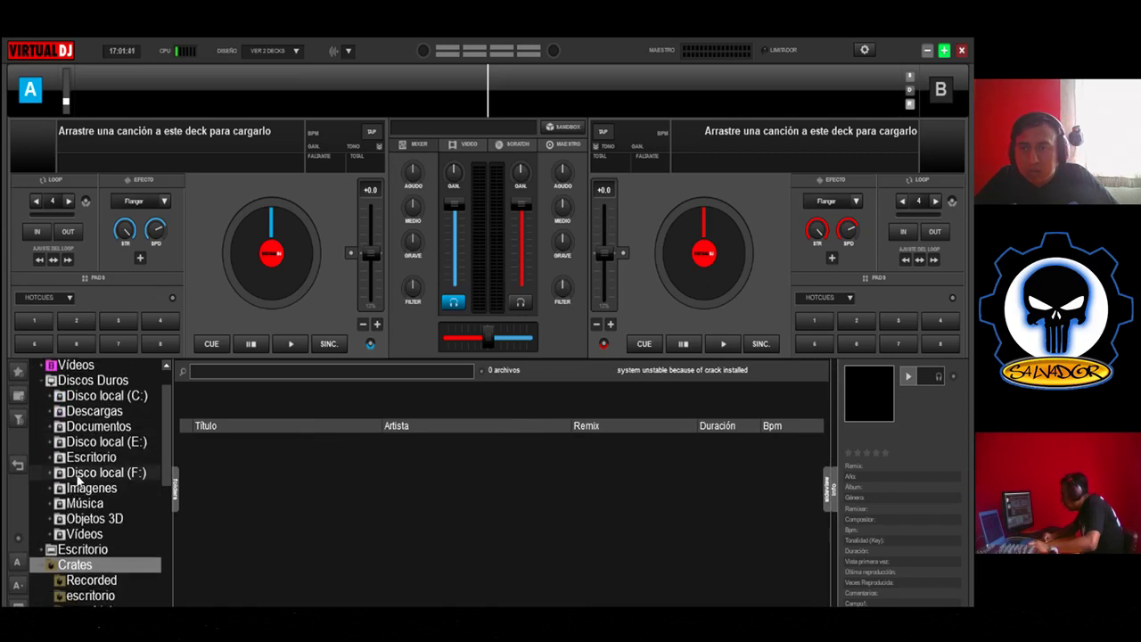
{"action": "left_click", "coordinate": [55, 474]}
{"action": "scroll", "coordinate": [58, 482], "scroll_direction": "down", "scroll_amount": 3}
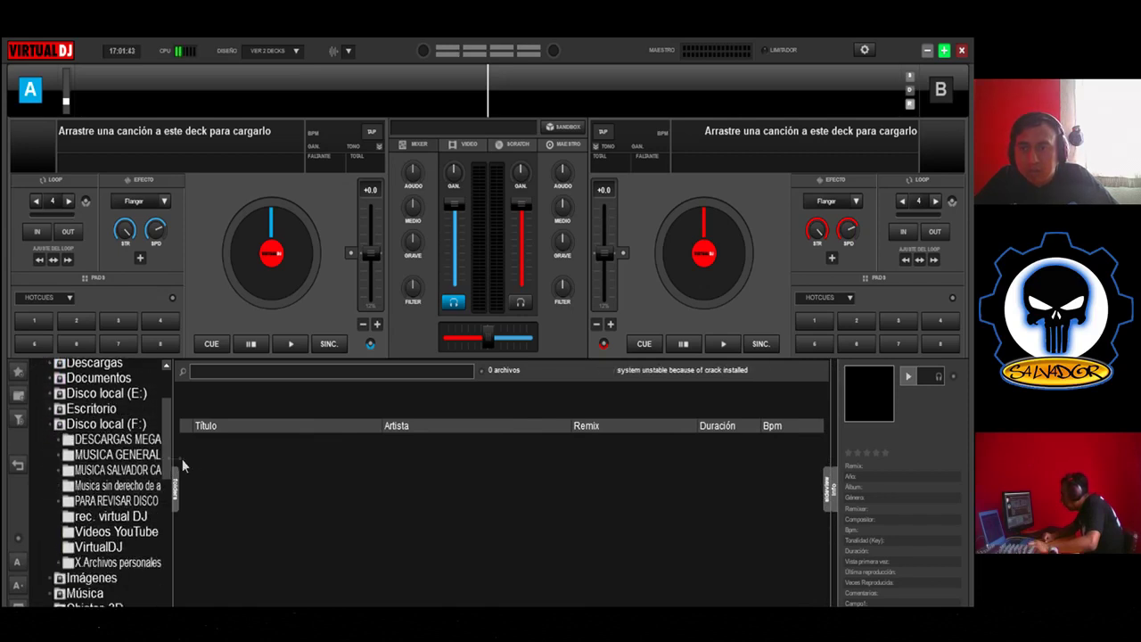
Widen the folder list until the long folder names fit better, and enlarge the browser text further.
{"action": "left_click_drag", "start_coordinate": [174, 462], "coordinate": [237, 462]}
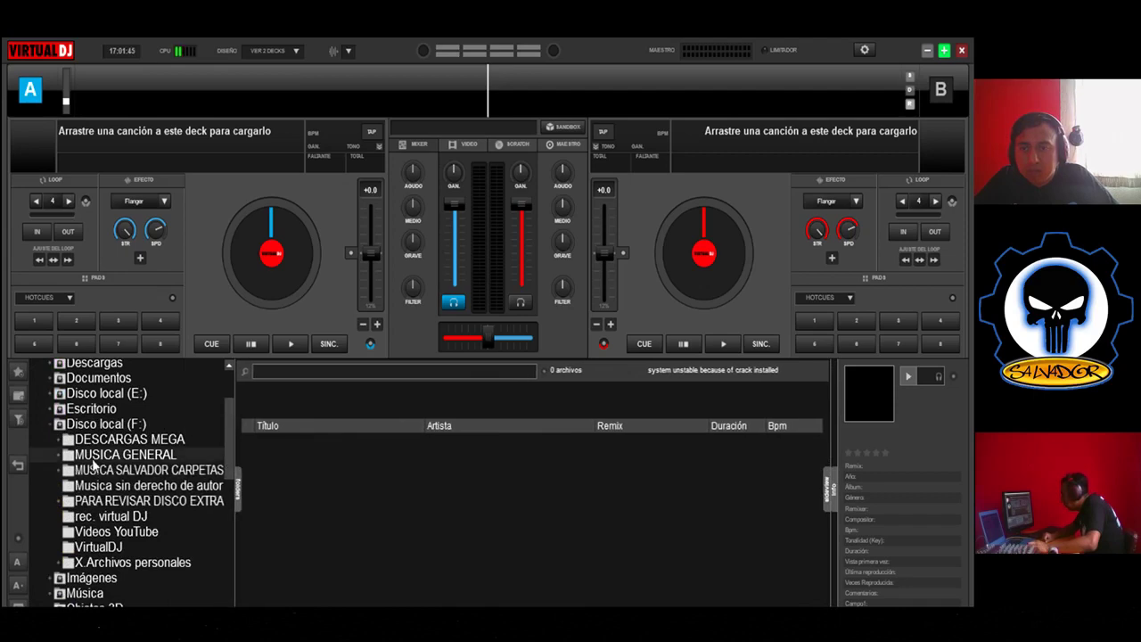
{"action": "left_click", "coordinate": [16, 584]}
{"action": "left_click", "coordinate": [16, 584]}
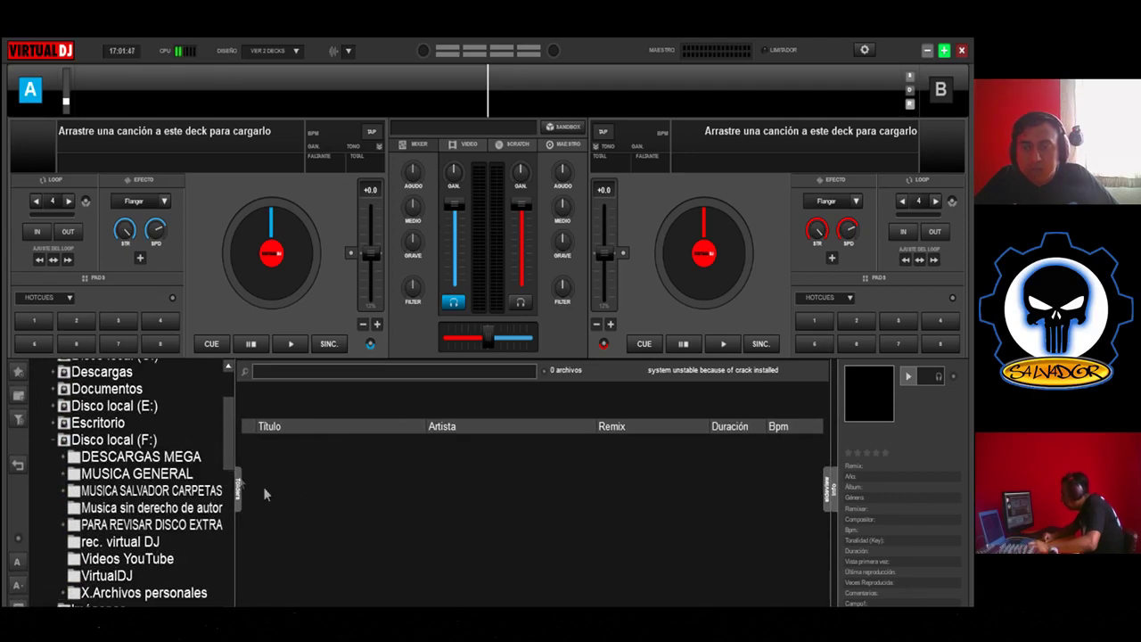
Expand the MUSICA SALVADOR CARPETAS folder on Disco local (F:).
{"action": "scroll", "coordinate": [153, 510], "scroll_direction": "down", "scroll_amount": 2}
{"action": "scroll", "coordinate": [107, 426], "scroll_direction": "down", "scroll_amount": 4}
{"action": "scroll", "coordinate": [107, 426], "scroll_direction": "up", "scroll_amount": 4}
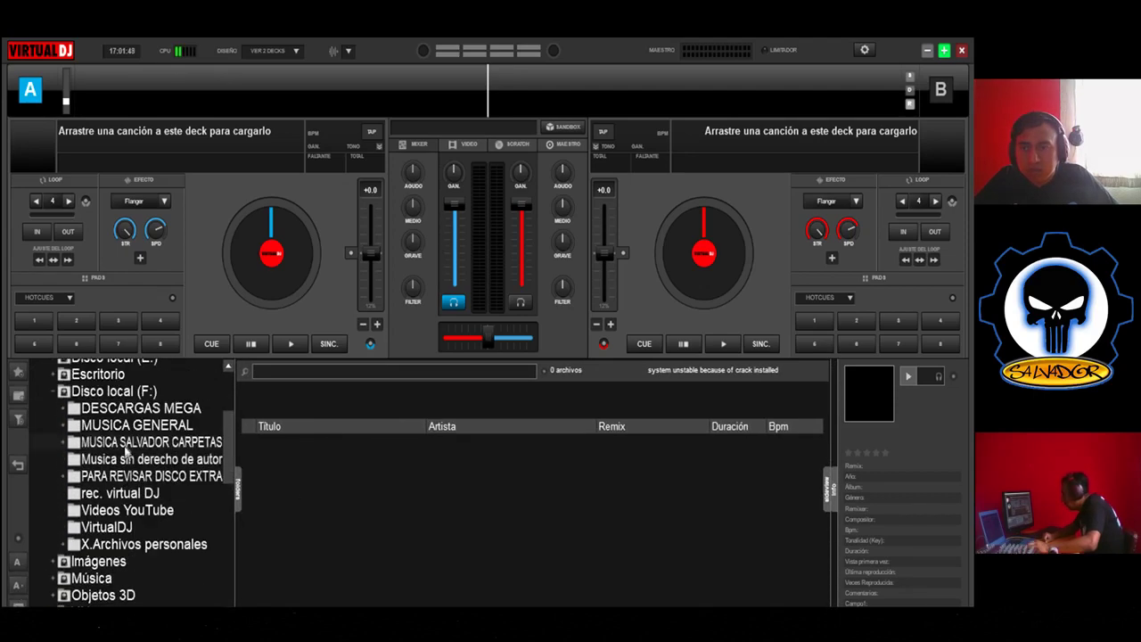
{"action": "left_click", "coordinate": [70, 446]}
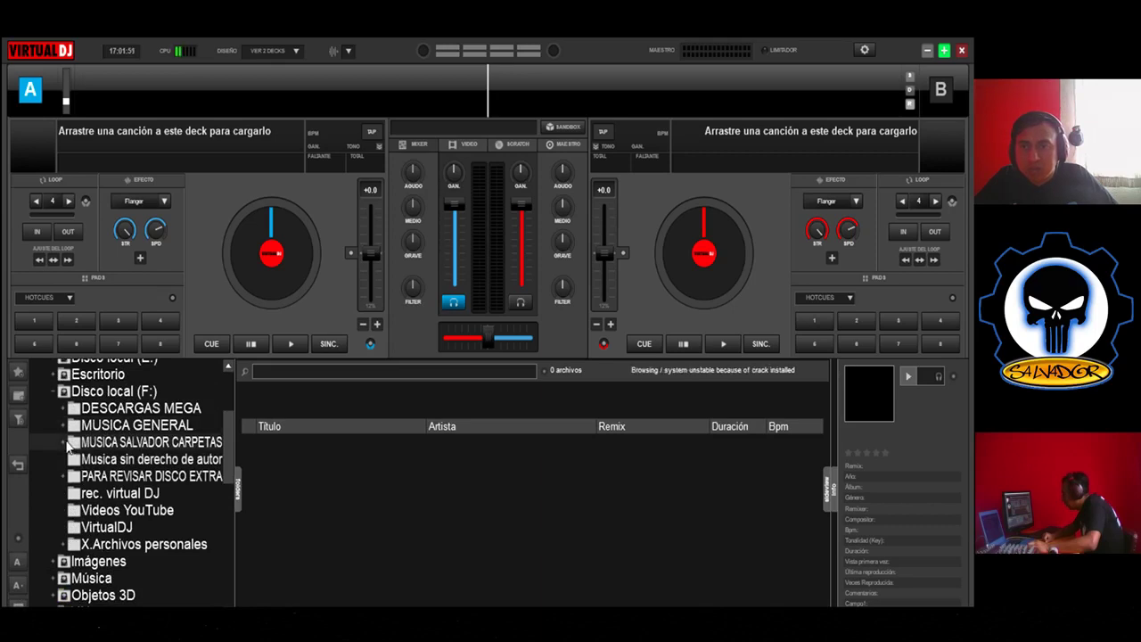
{"action": "left_click", "coordinate": [65, 446]}
Expand the EURO DANCE-ITALOS GENERAL folder and list the songs in its EURONEGRO subfolder.
{"action": "scroll", "coordinate": [130, 411], "scroll_direction": "down", "scroll_amount": 10}
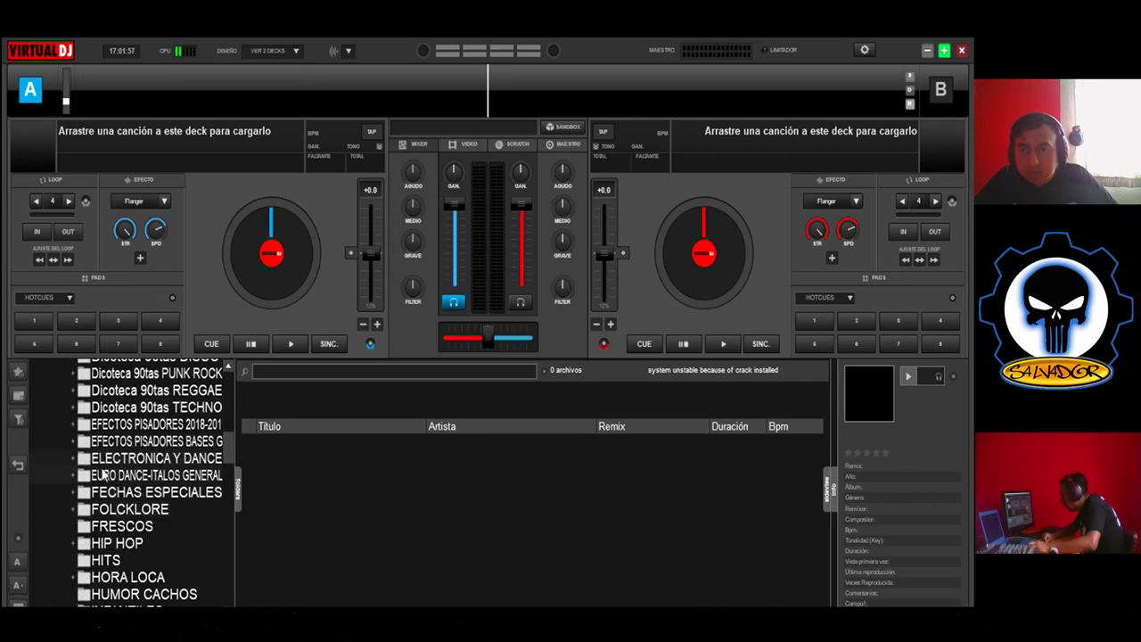
{"action": "left_click", "coordinate": [105, 475]}
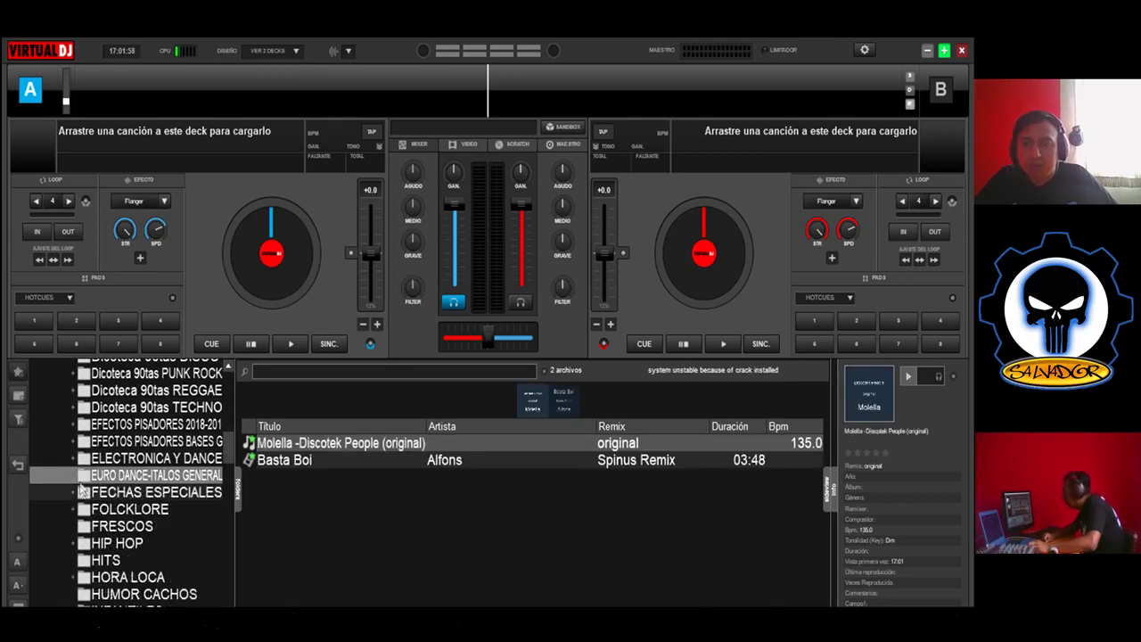
{"action": "left_click", "coordinate": [75, 477]}
{"action": "scroll", "coordinate": [68, 502], "scroll_direction": "down", "scroll_amount": 4}
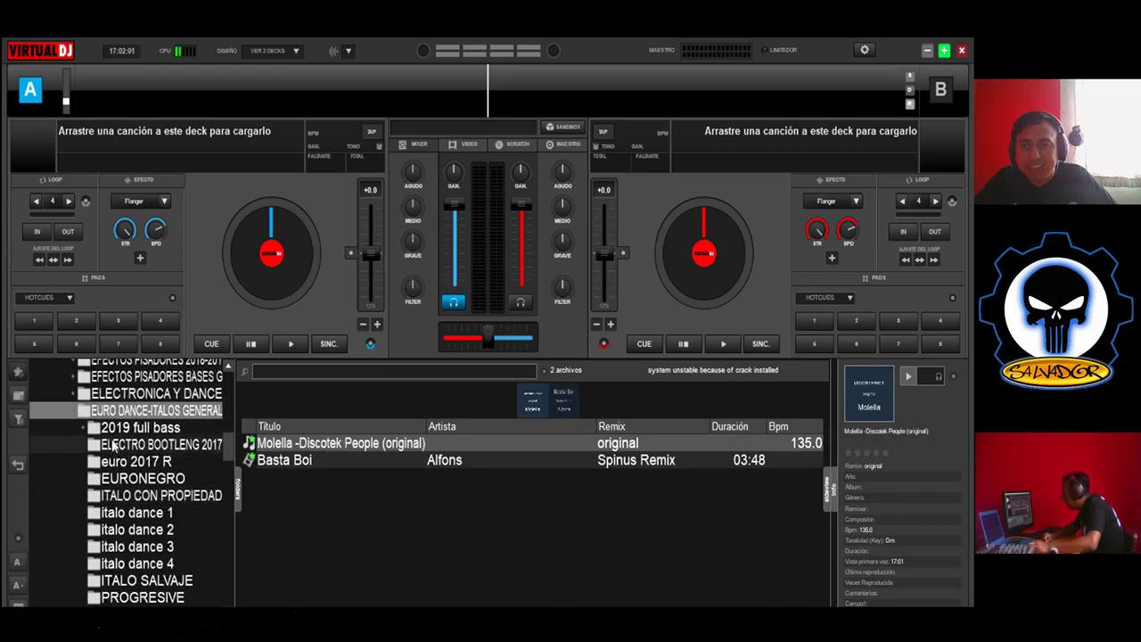
{"action": "scroll", "coordinate": [115, 450], "scroll_direction": "down", "scroll_amount": 1}
{"action": "left_click", "coordinate": [142, 460]}
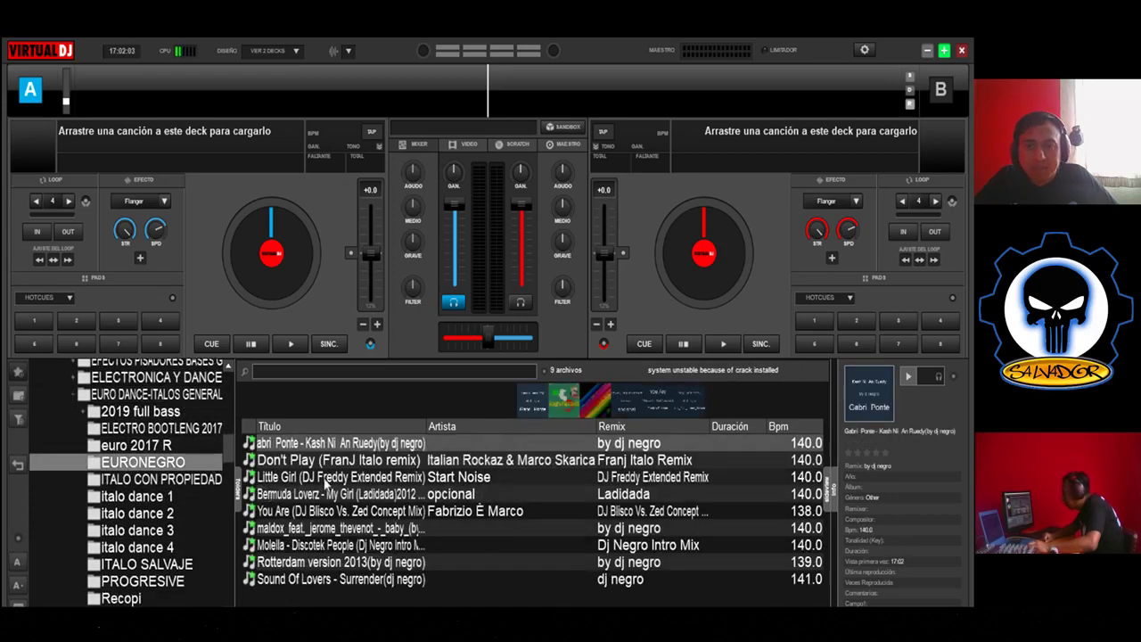
Load Little Girl (DJ Freddy Extended Remix) onto deck A, play it and jump to hot cue 3.
{"action": "left_click", "coordinate": [328, 479]}
{"action": "left_click_drag", "start_coordinate": [330, 477], "coordinate": [303, 308]}
{"action": "left_click", "coordinate": [292, 344]}
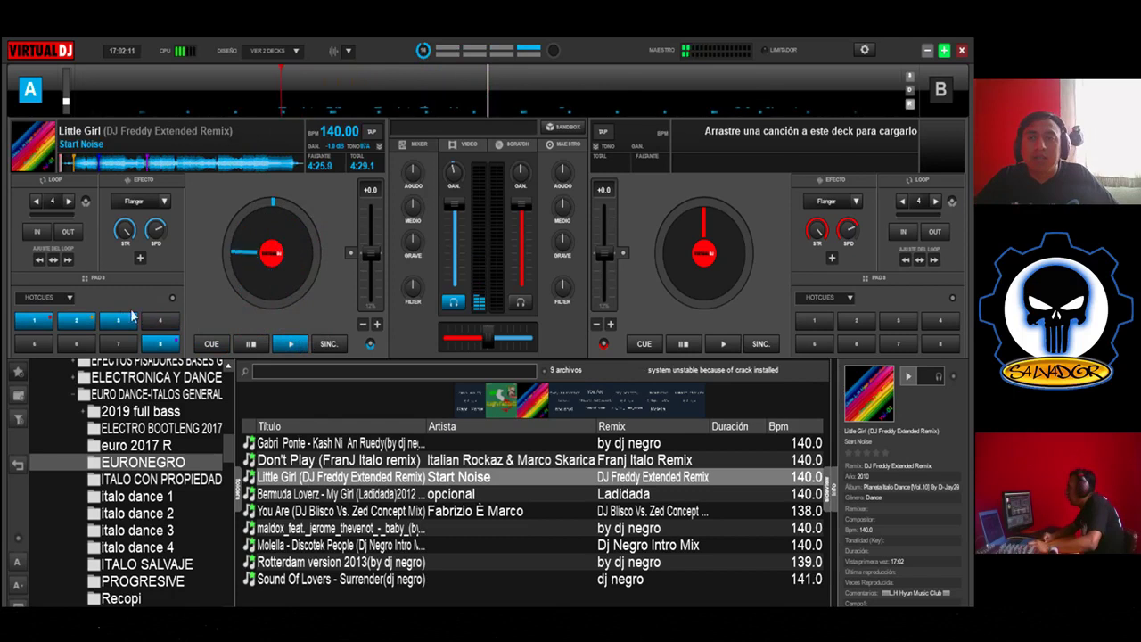
{"action": "left_click", "coordinate": [119, 321]}
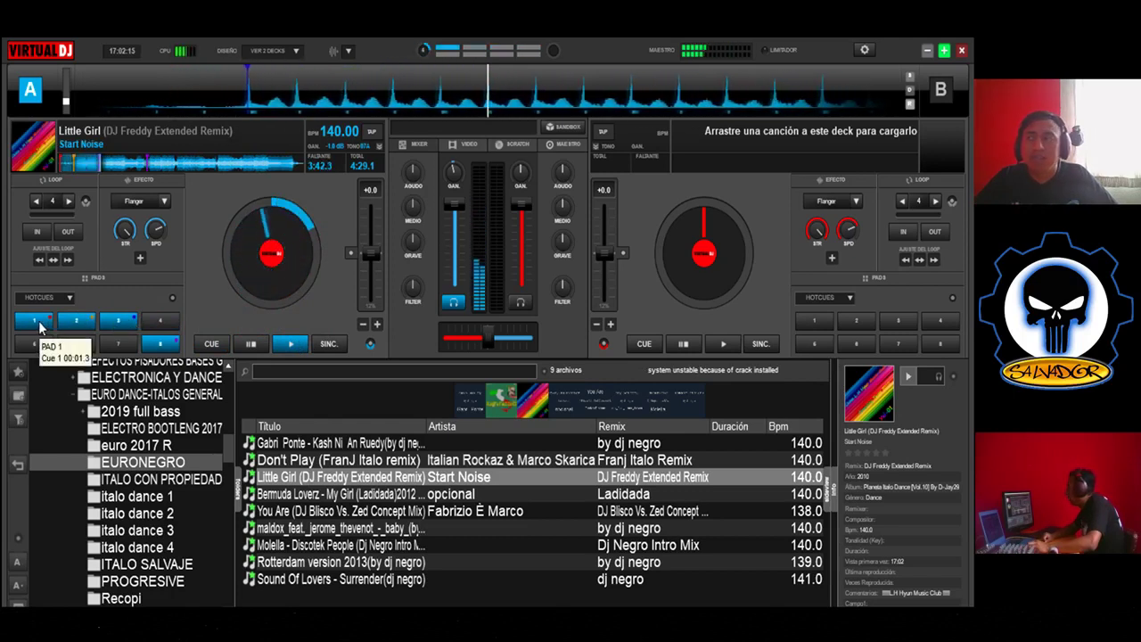
{"action": "left_click", "coordinate": [121, 325]}
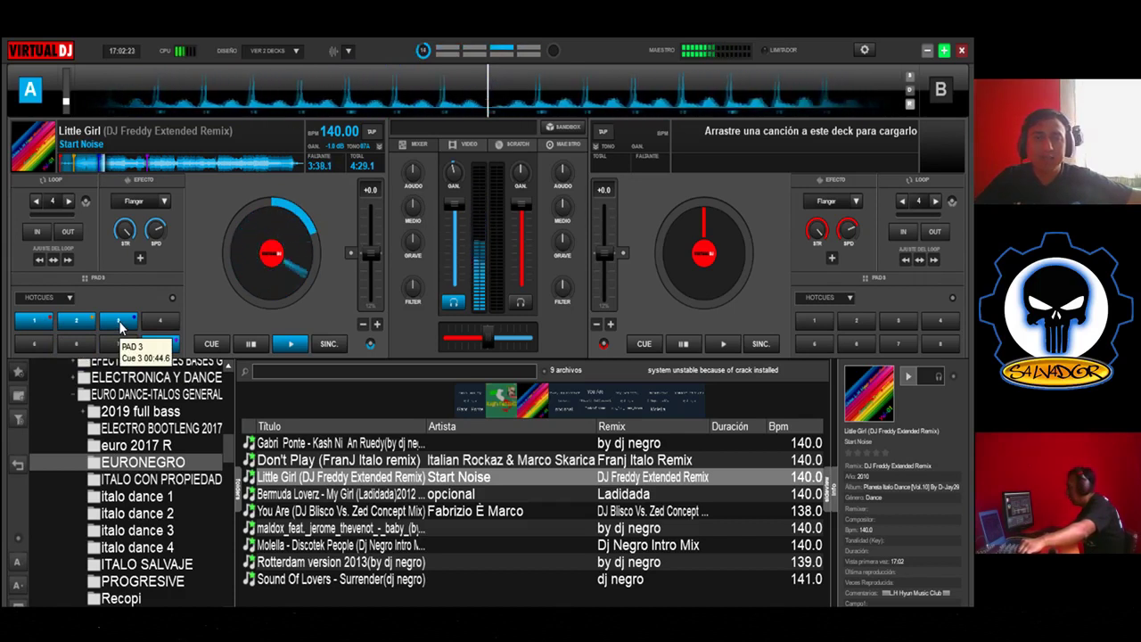
Stop deck A at its cue point and look through its effects, pad modes and colour effects.
{"action": "left_click", "coordinate": [211, 343]}
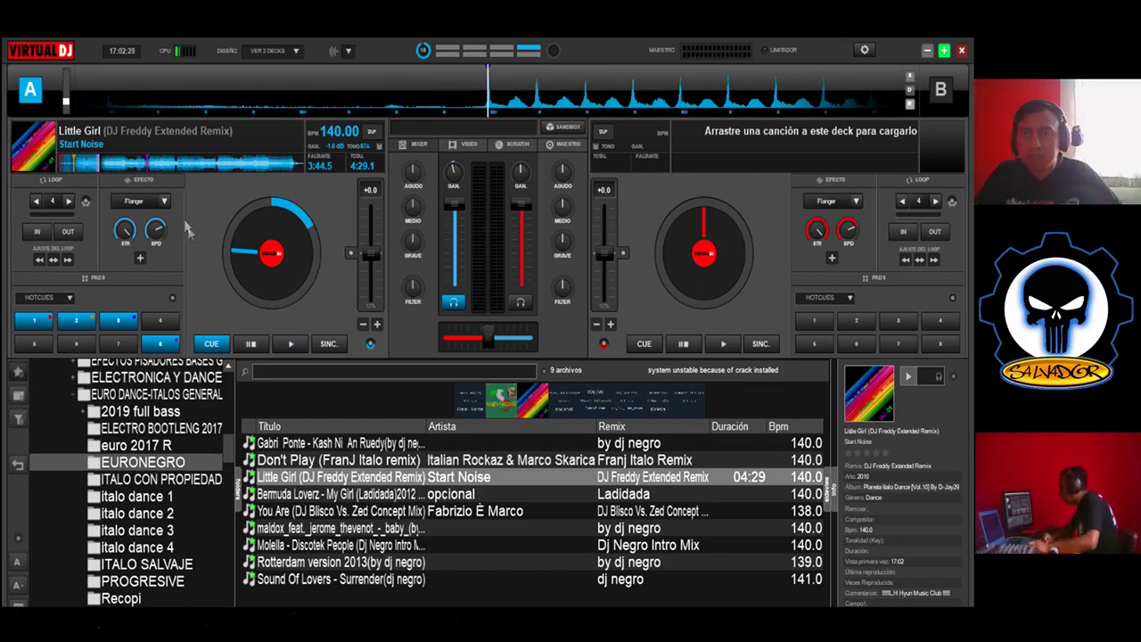
{"action": "left_click", "coordinate": [164, 201]}
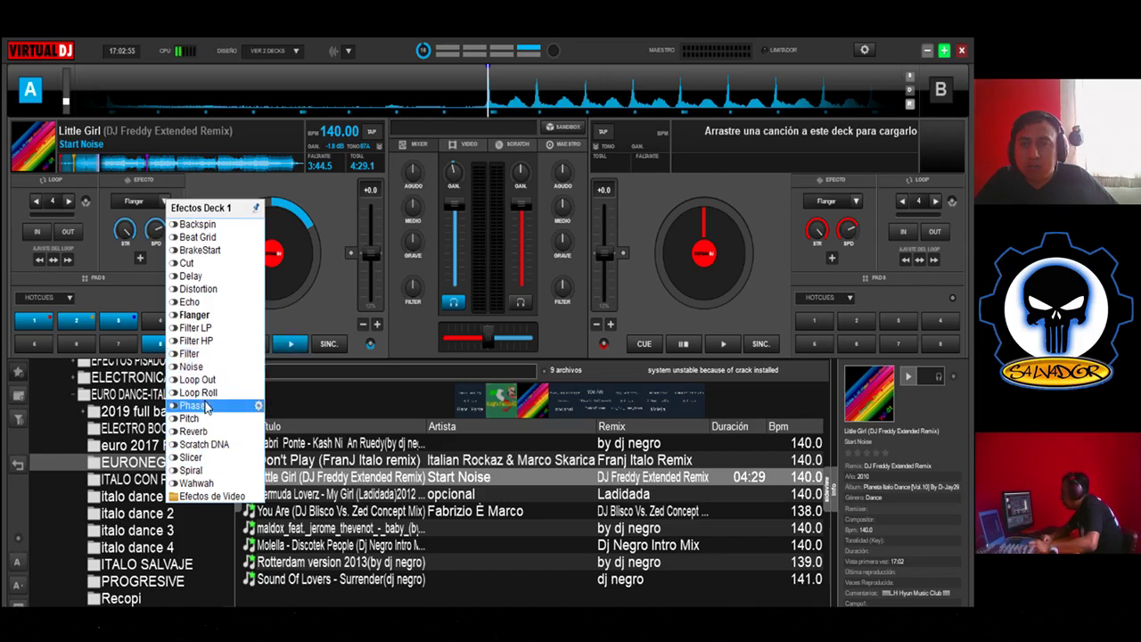
{"action": "left_click", "coordinate": [325, 304]}
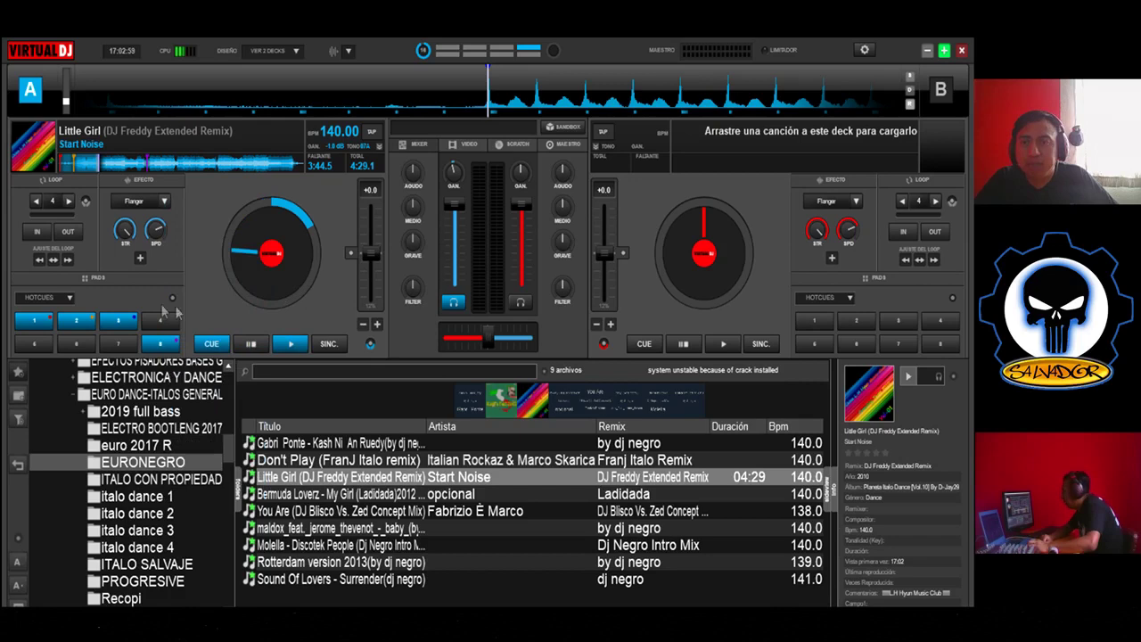
{"action": "left_click", "coordinate": [70, 298]}
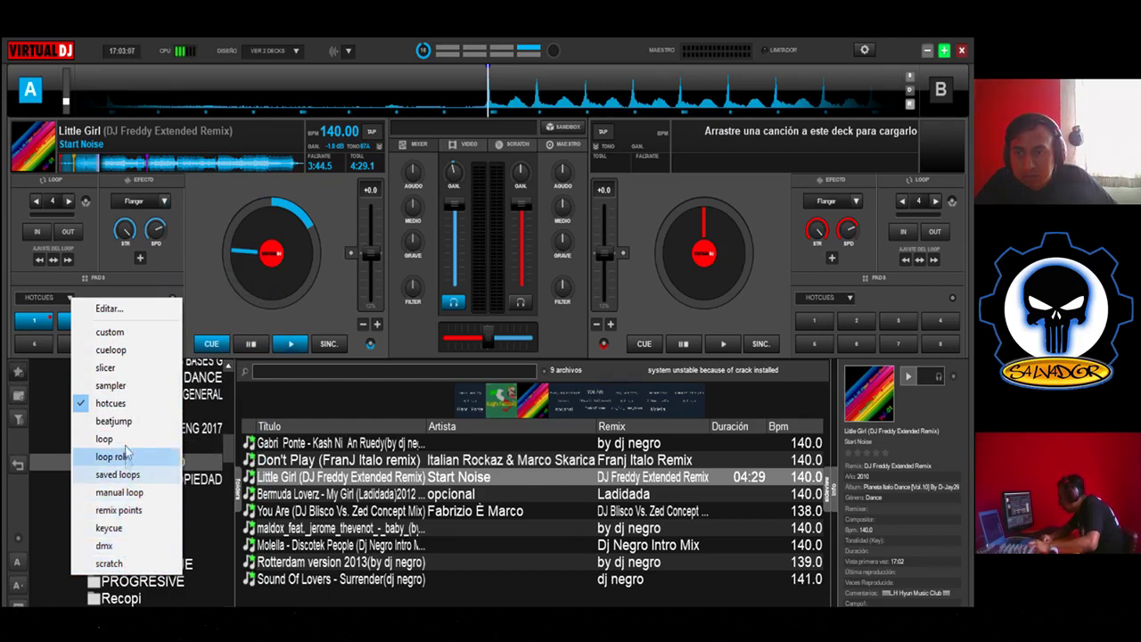
{"action": "left_click", "coordinate": [213, 299]}
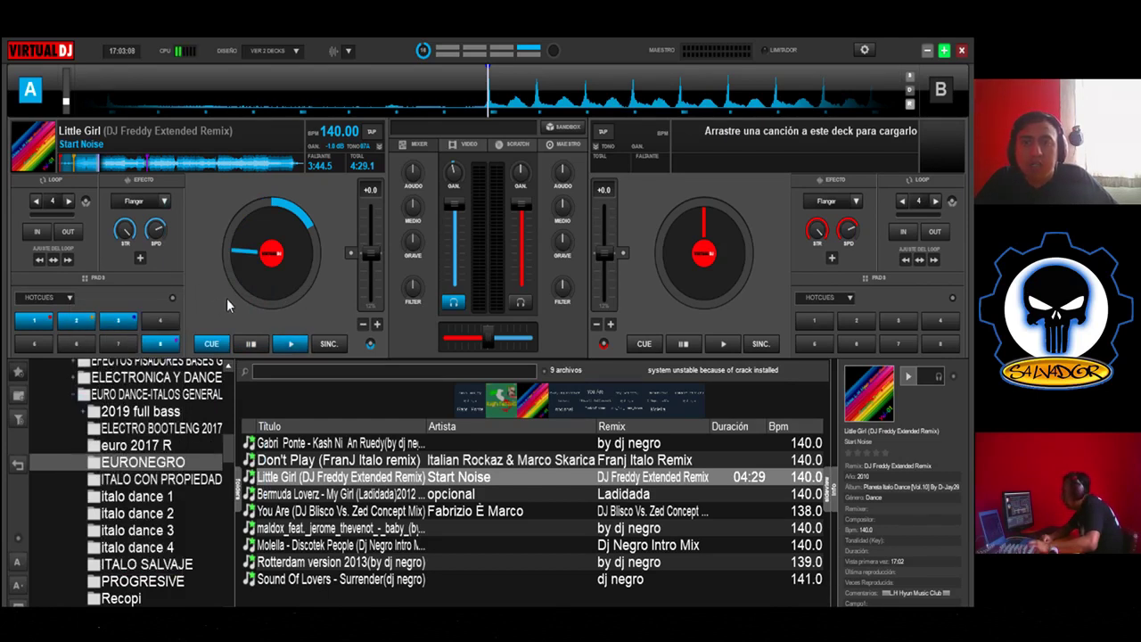
{"action": "left_click", "coordinate": [415, 310]}
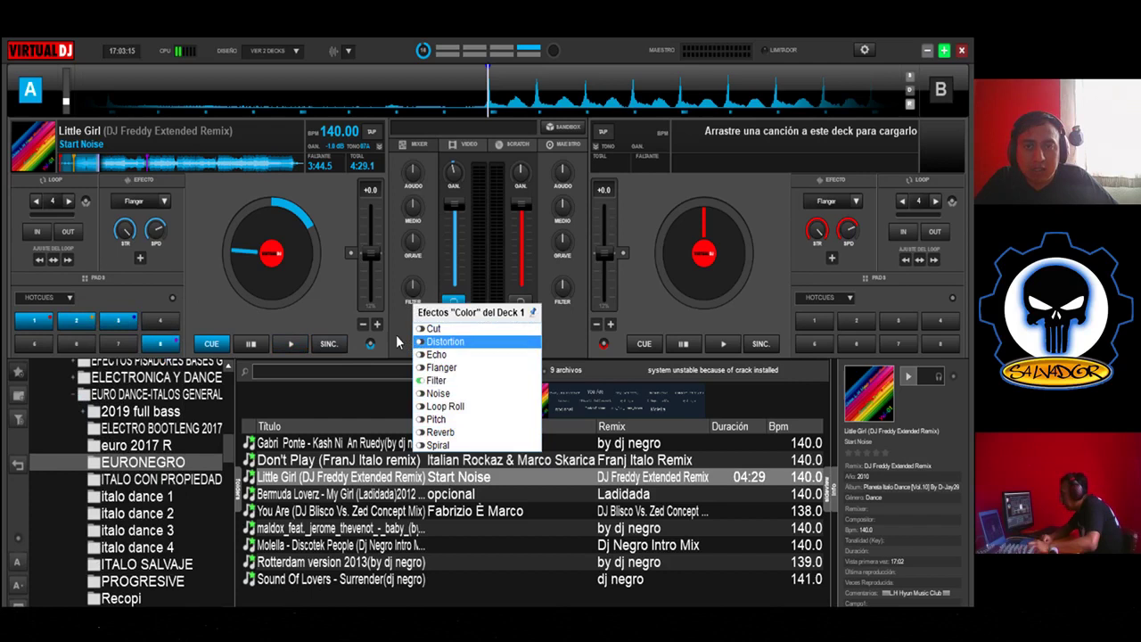
{"action": "left_click", "coordinate": [397, 334]}
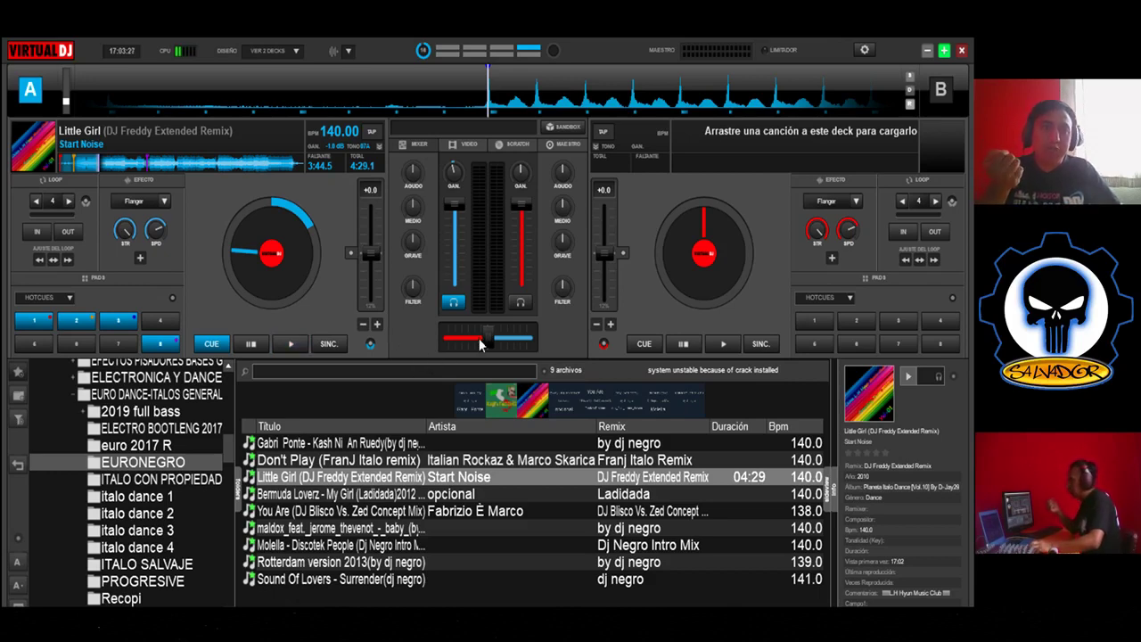
Minimise VirtualDJ and inspect the denon 8000 mcx and DENON MC 4000 folders on the desktop, closing each one.
{"action": "left_click", "coordinate": [926, 51]}
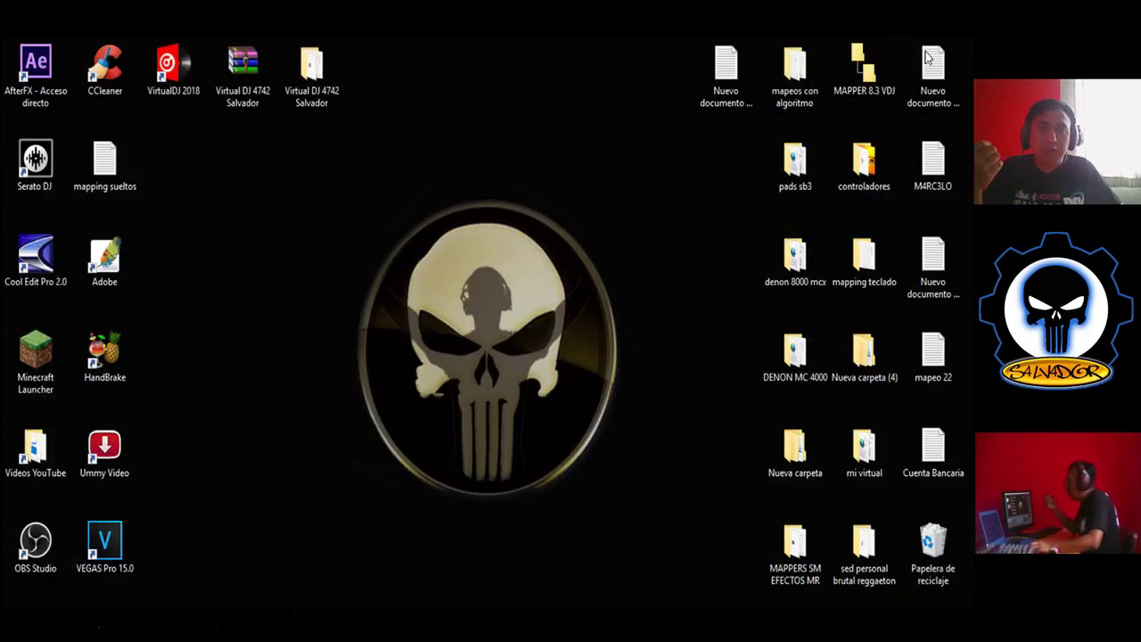
{"action": "double_click", "coordinate": [799, 281]}
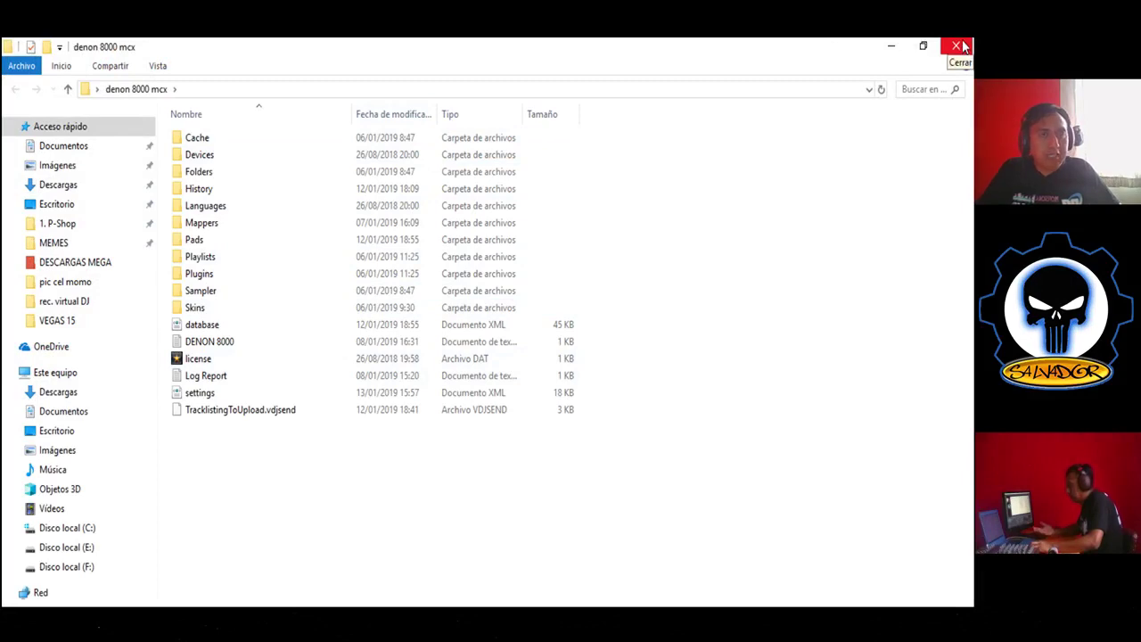
{"action": "left_click", "coordinate": [957, 45]}
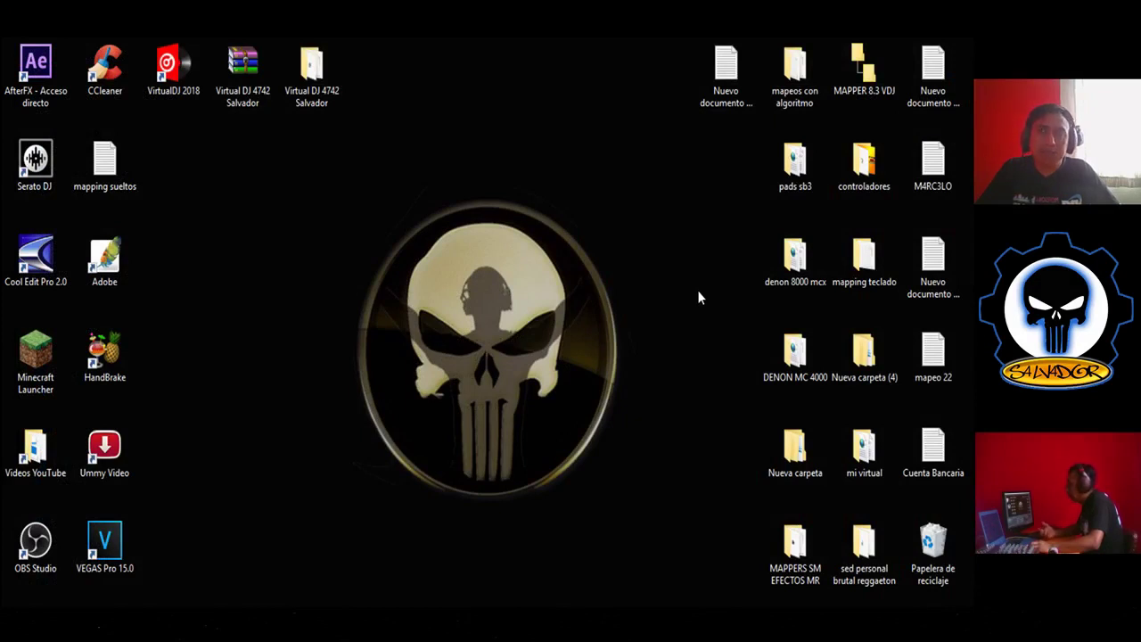
{"action": "double_click", "coordinate": [792, 357]}
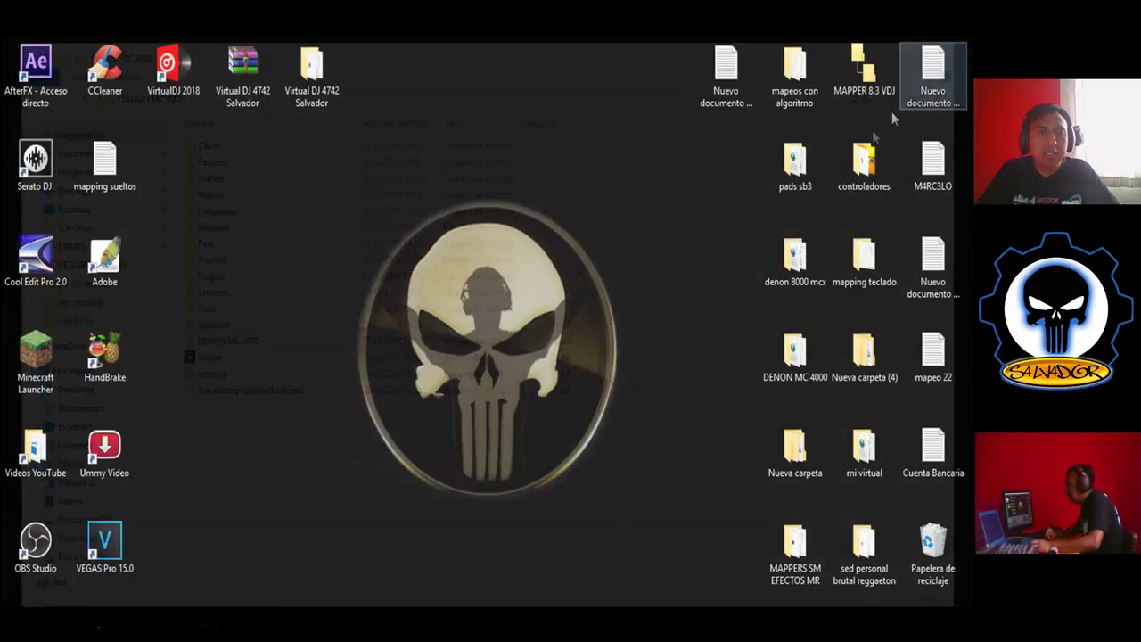
{"action": "left_click", "coordinate": [955, 46]}
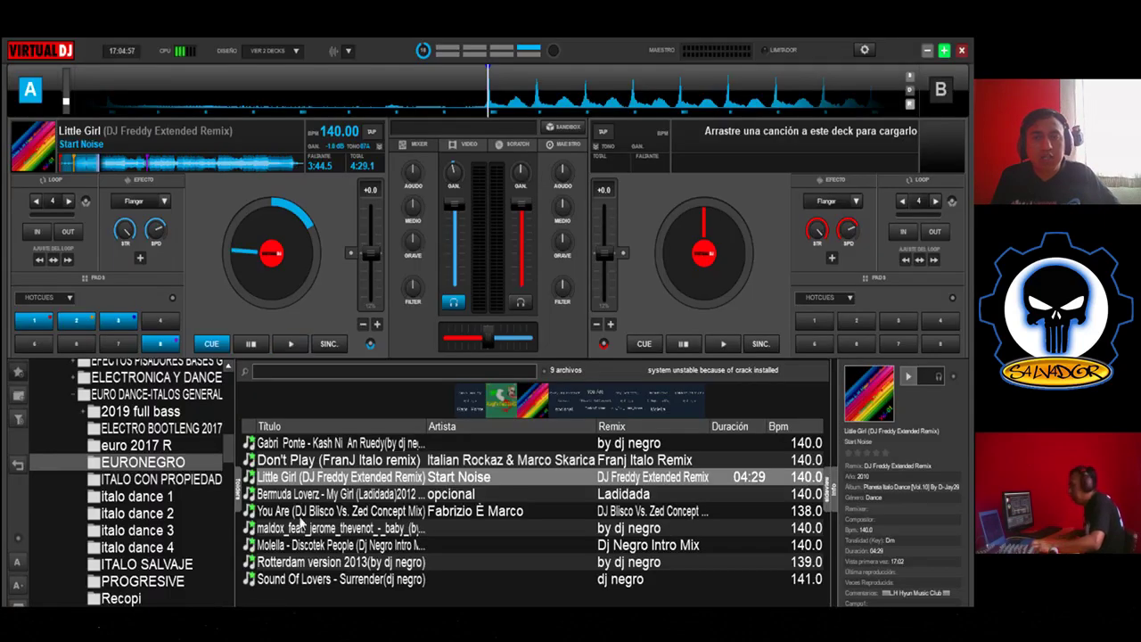
Load You Are (DJ Blisco Vs. Zed Concept Mix) onto deck A, play it briefly and return it to the cue point.
{"action": "left_click_drag", "start_coordinate": [316, 511], "coordinate": [280, 254]}
{"action": "left_click", "coordinate": [289, 345]}
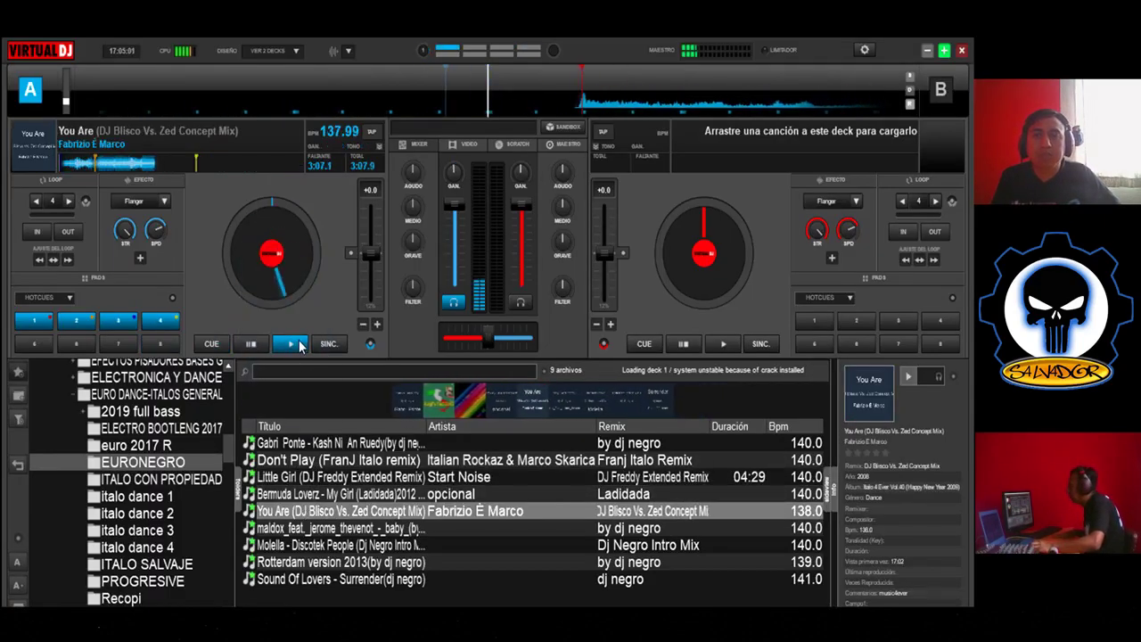
{"action": "left_click", "coordinate": [211, 344]}
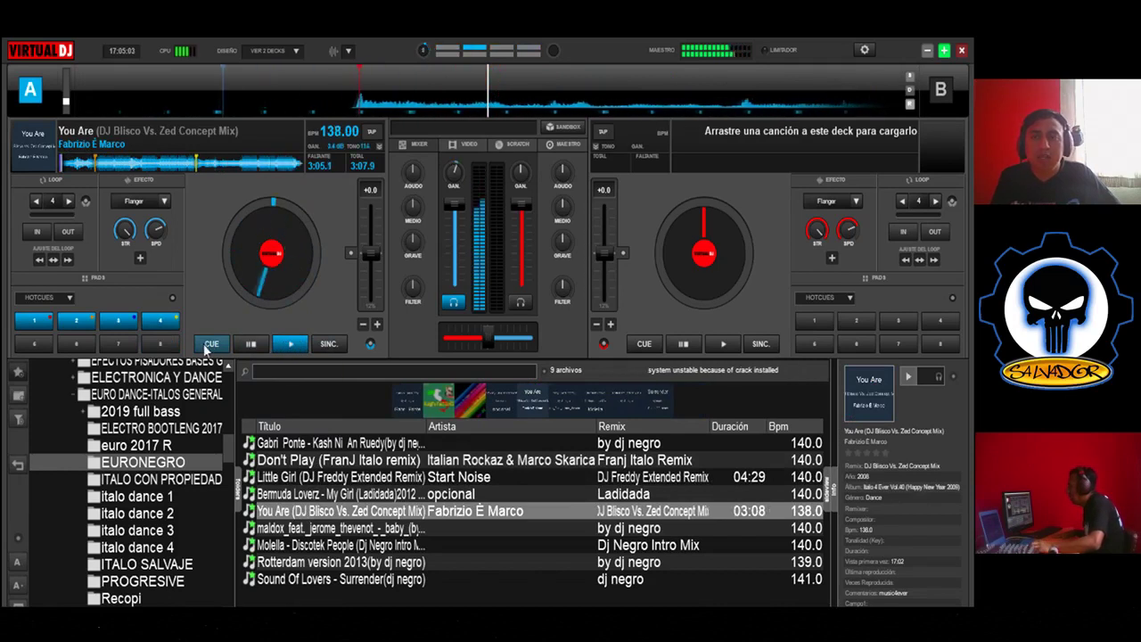
Load Discotek People (Dj Negro Intro Mix) onto deck A, play it and jump between hot cues 1, 2 and 3.
{"action": "left_click_drag", "start_coordinate": [325, 544], "coordinate": [303, 268]}
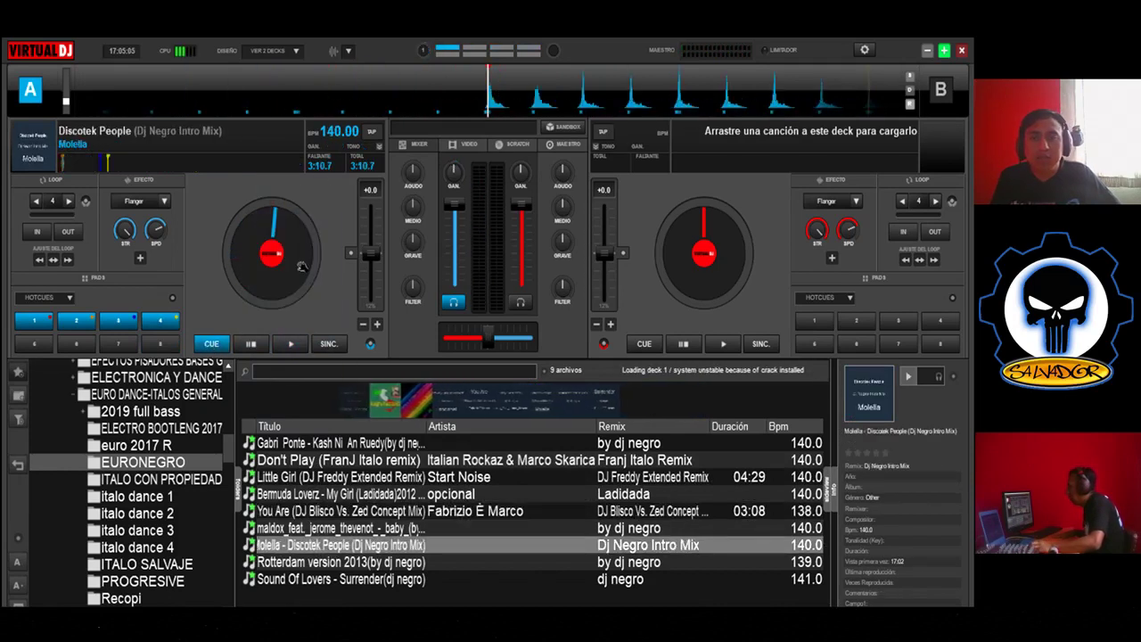
{"action": "left_click", "coordinate": [292, 345]}
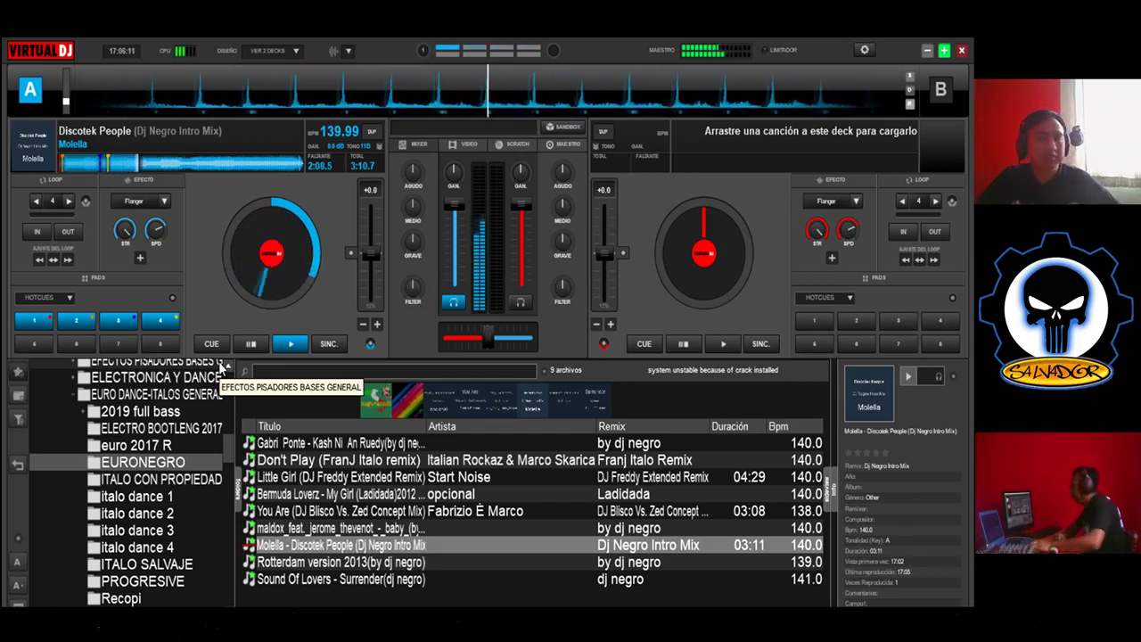
{"action": "left_click", "coordinate": [40, 322]}
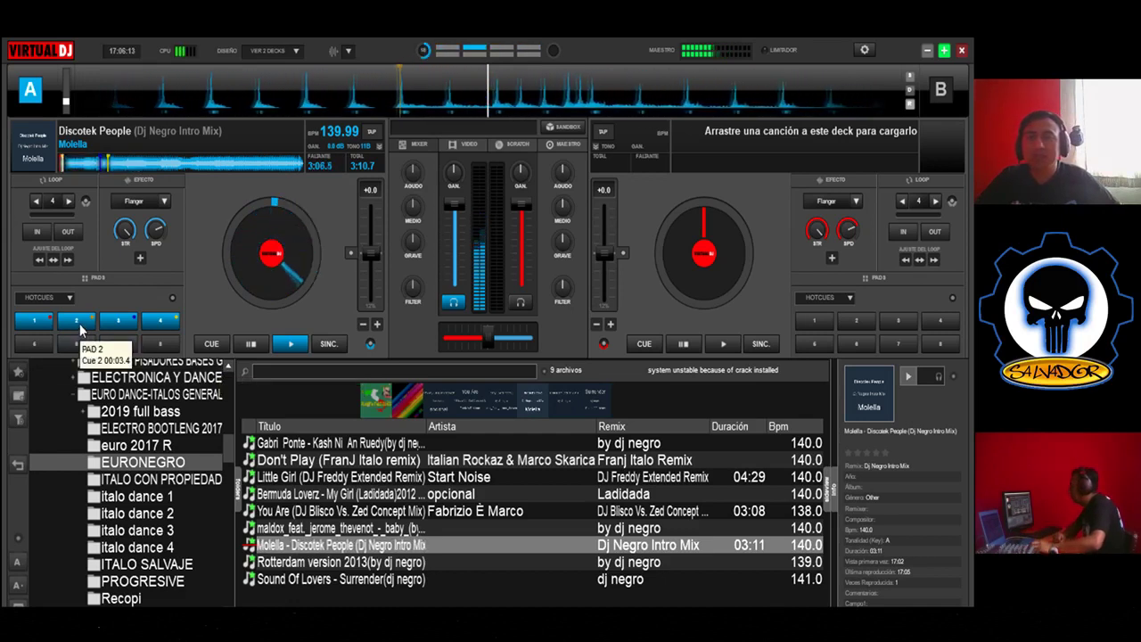
{"action": "left_click", "coordinate": [40, 323]}
{"action": "left_click", "coordinate": [40, 323]}
{"action": "left_click", "coordinate": [121, 327]}
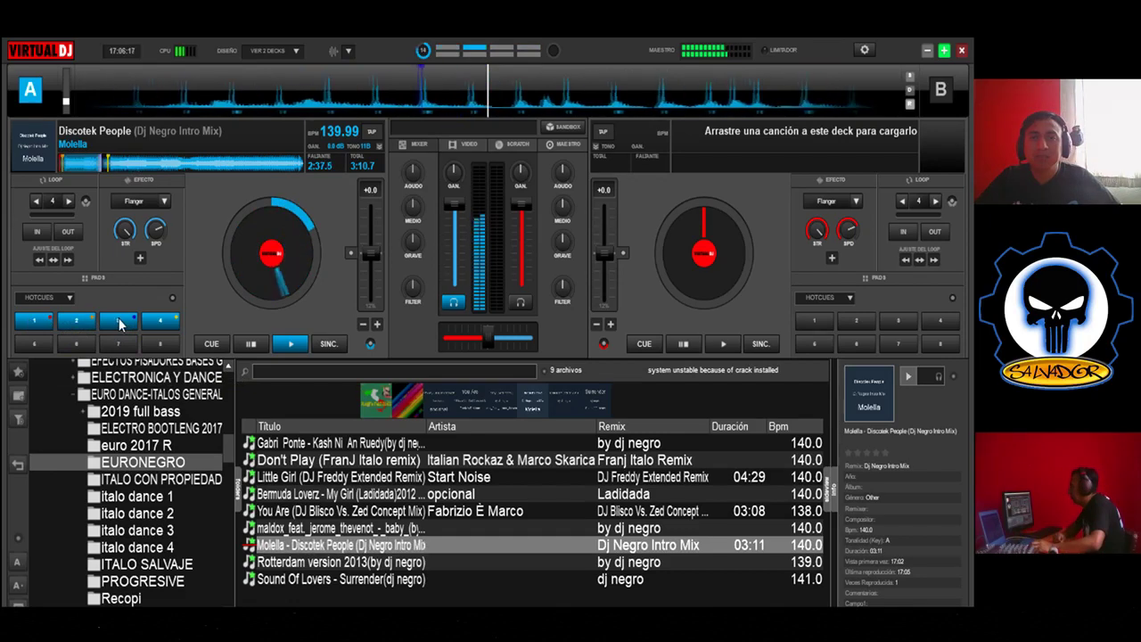